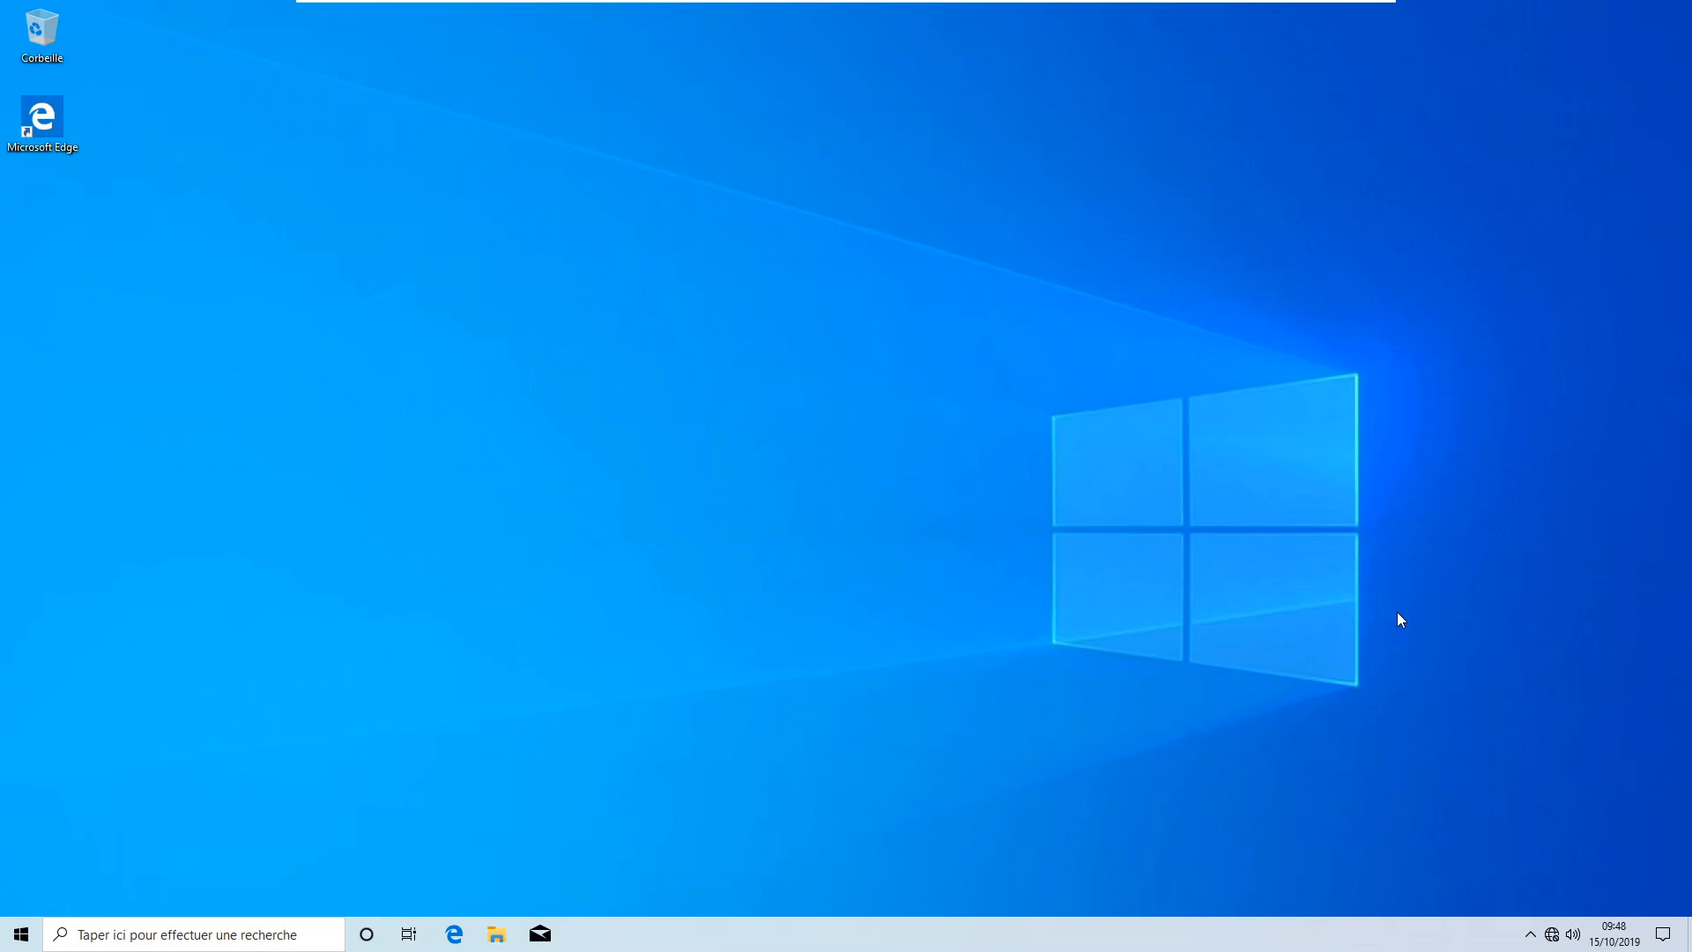
Open the Start menu showing installed apps and the Productivité and Explorer tiles
{"action": "left_click", "coordinate": [22, 935]}
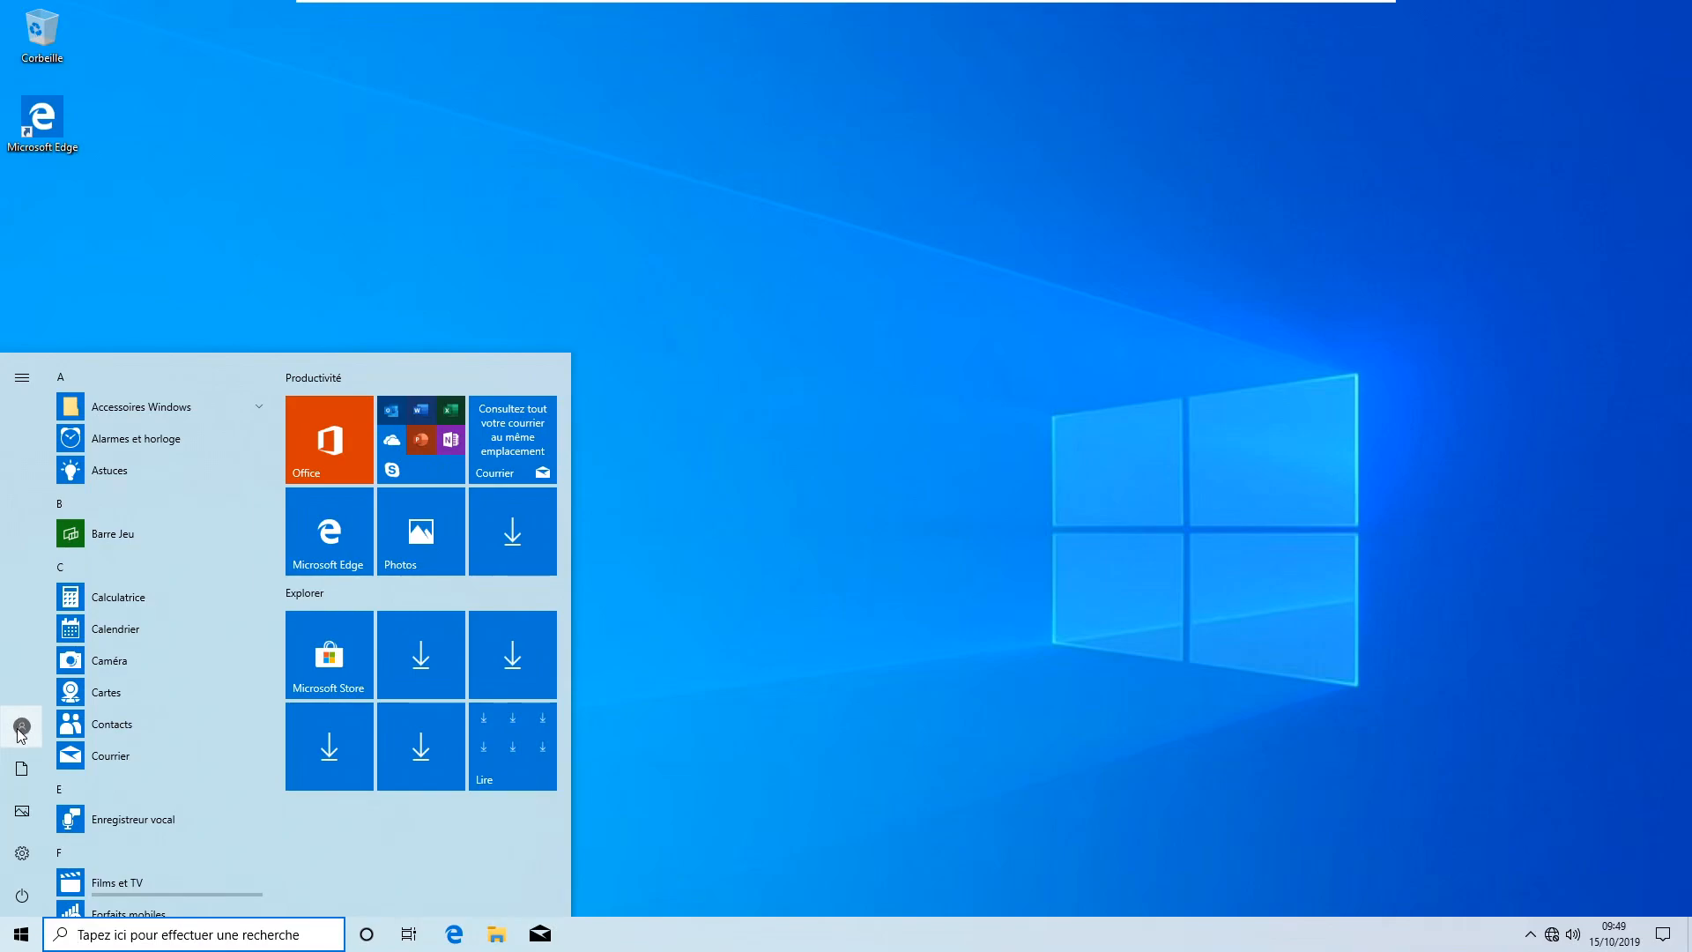
Sign out with Se déconnecter from the account menu, then lift the lock screen to the password prompt
{"action": "left_click", "coordinate": [22, 727]}
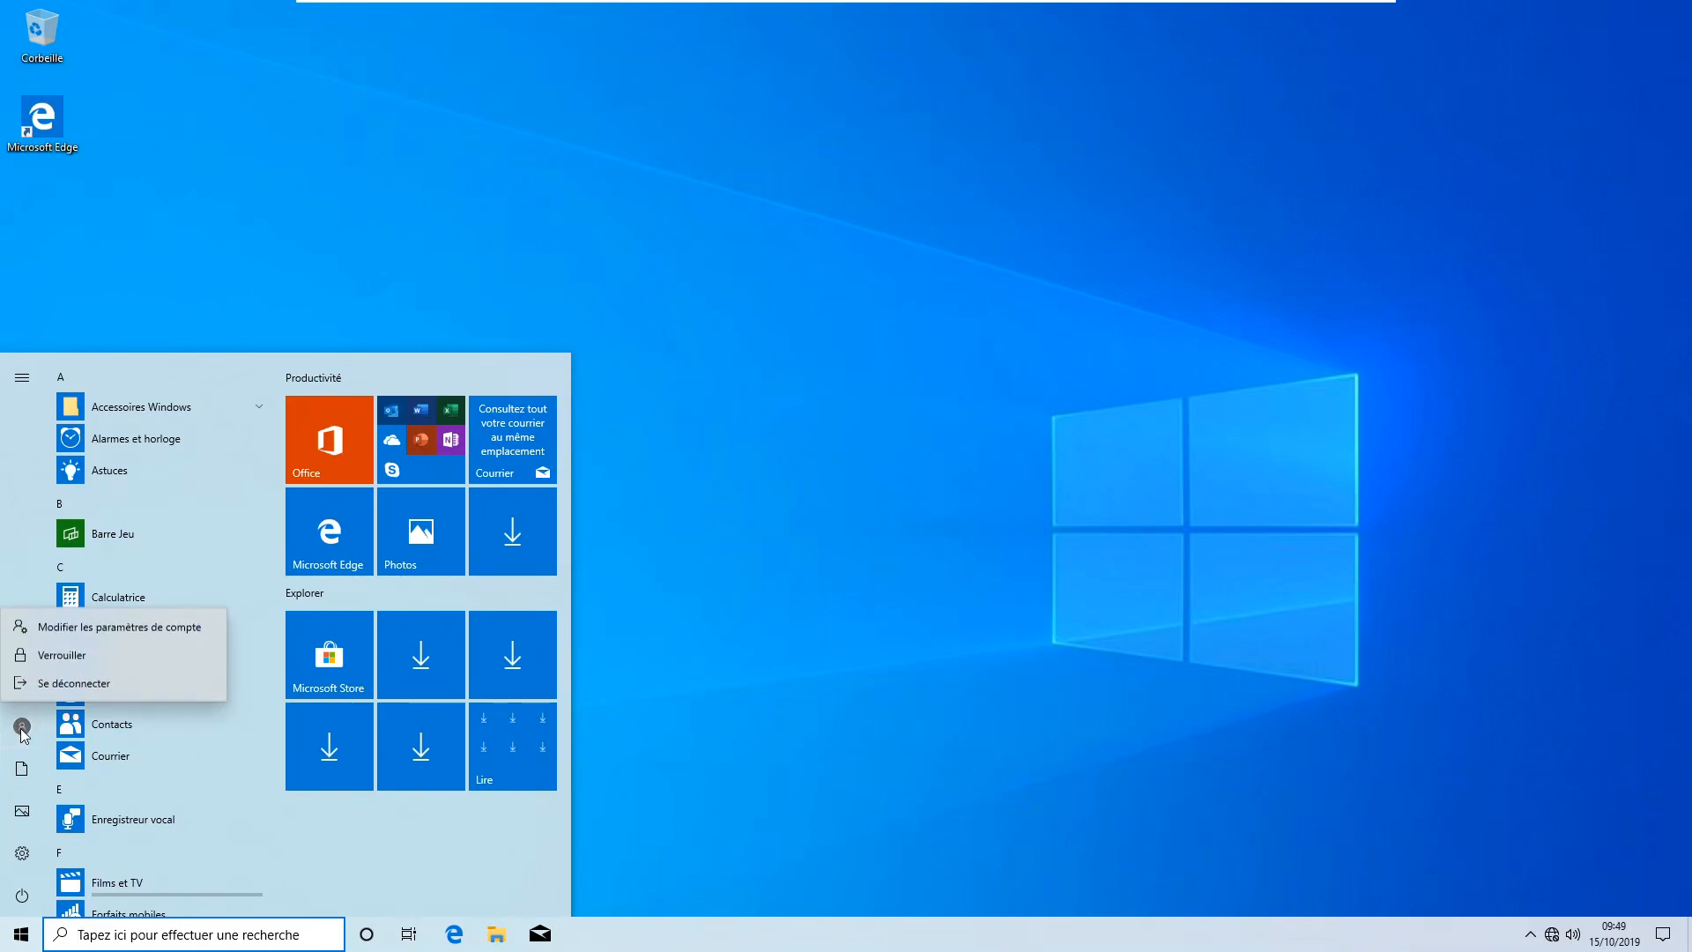
{"action": "left_click", "coordinate": [71, 682]}
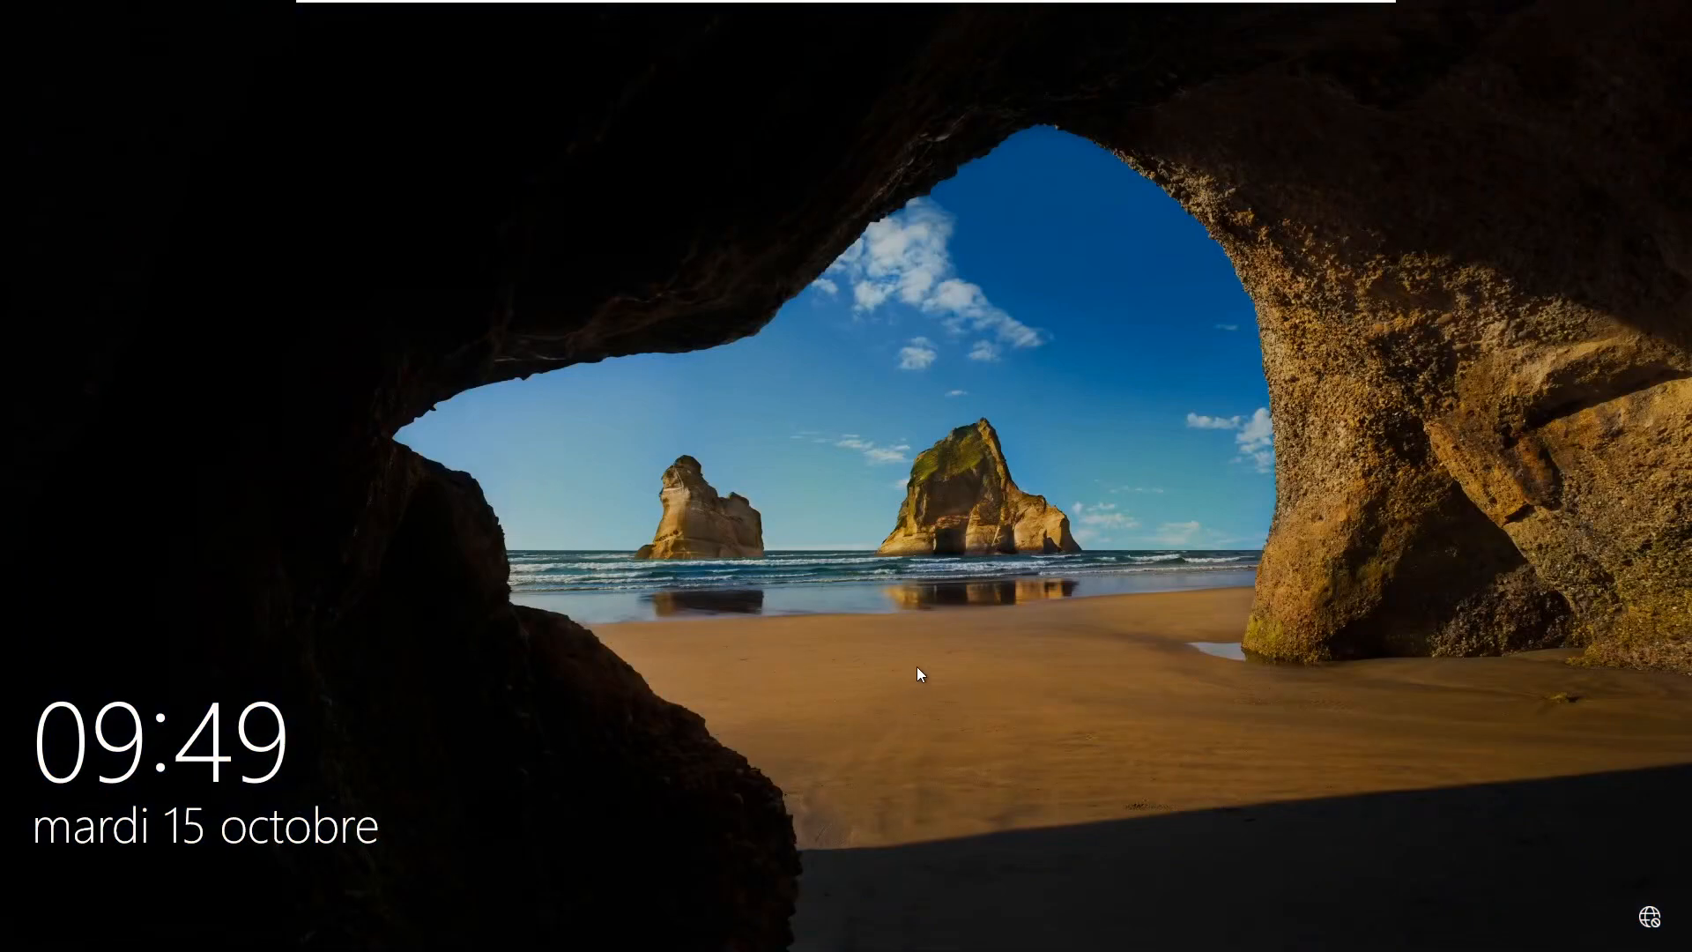
{"action": "left_click", "coordinate": [917, 667]}
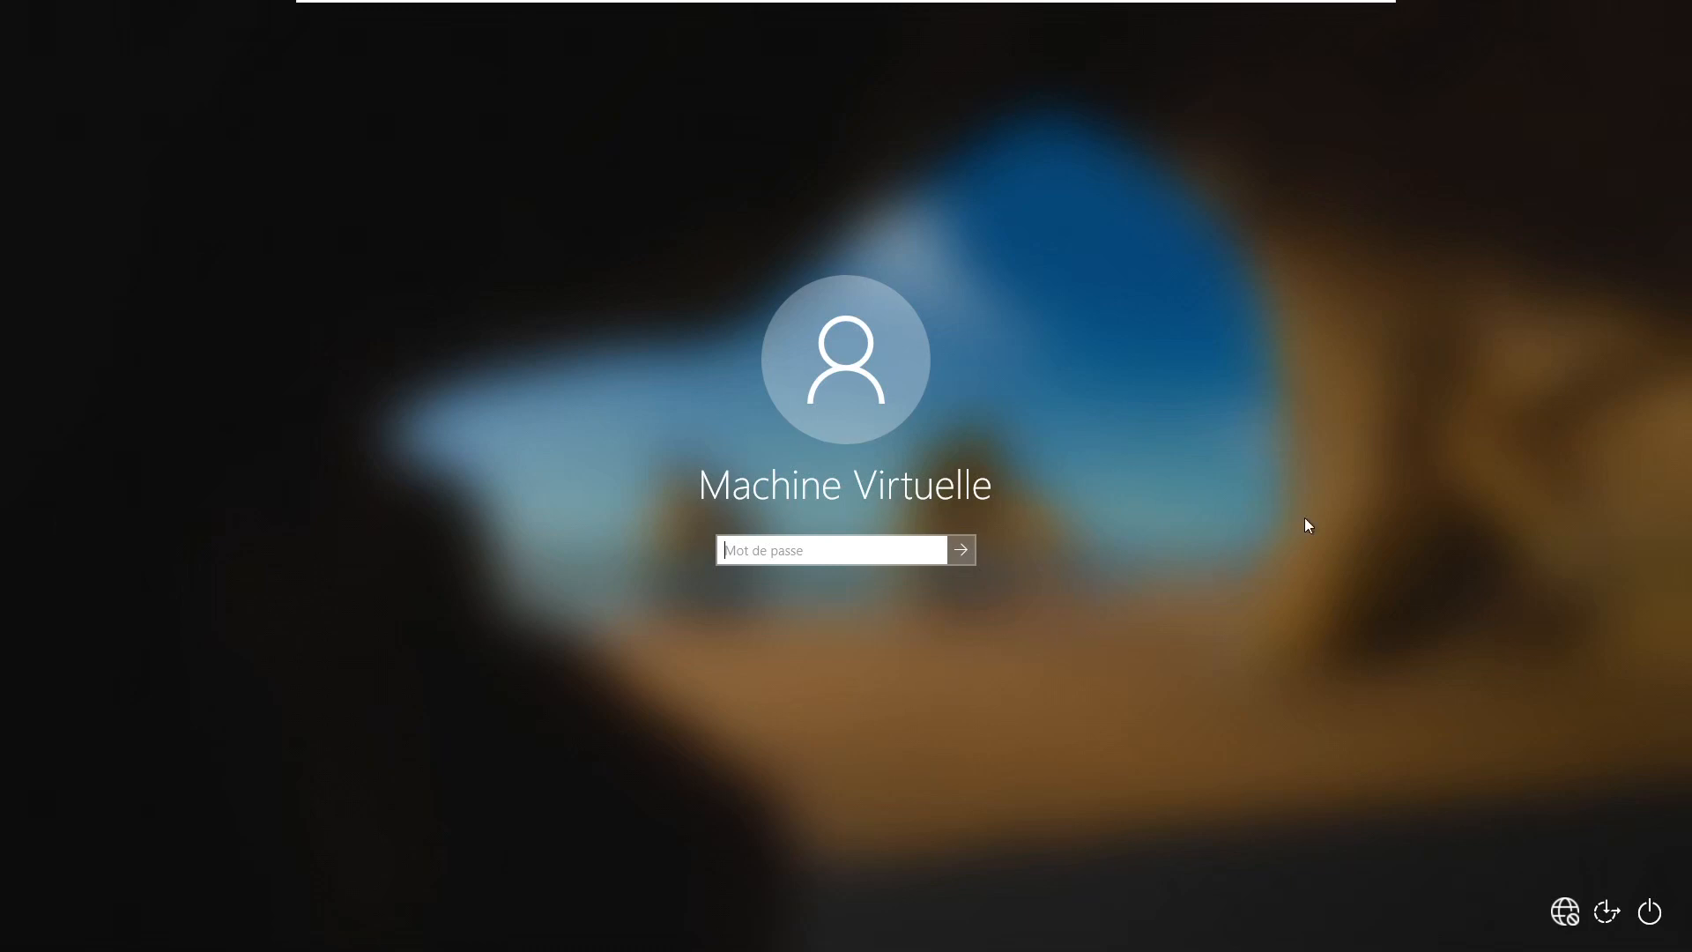
{"action": "left_click", "coordinate": [1613, 917]}
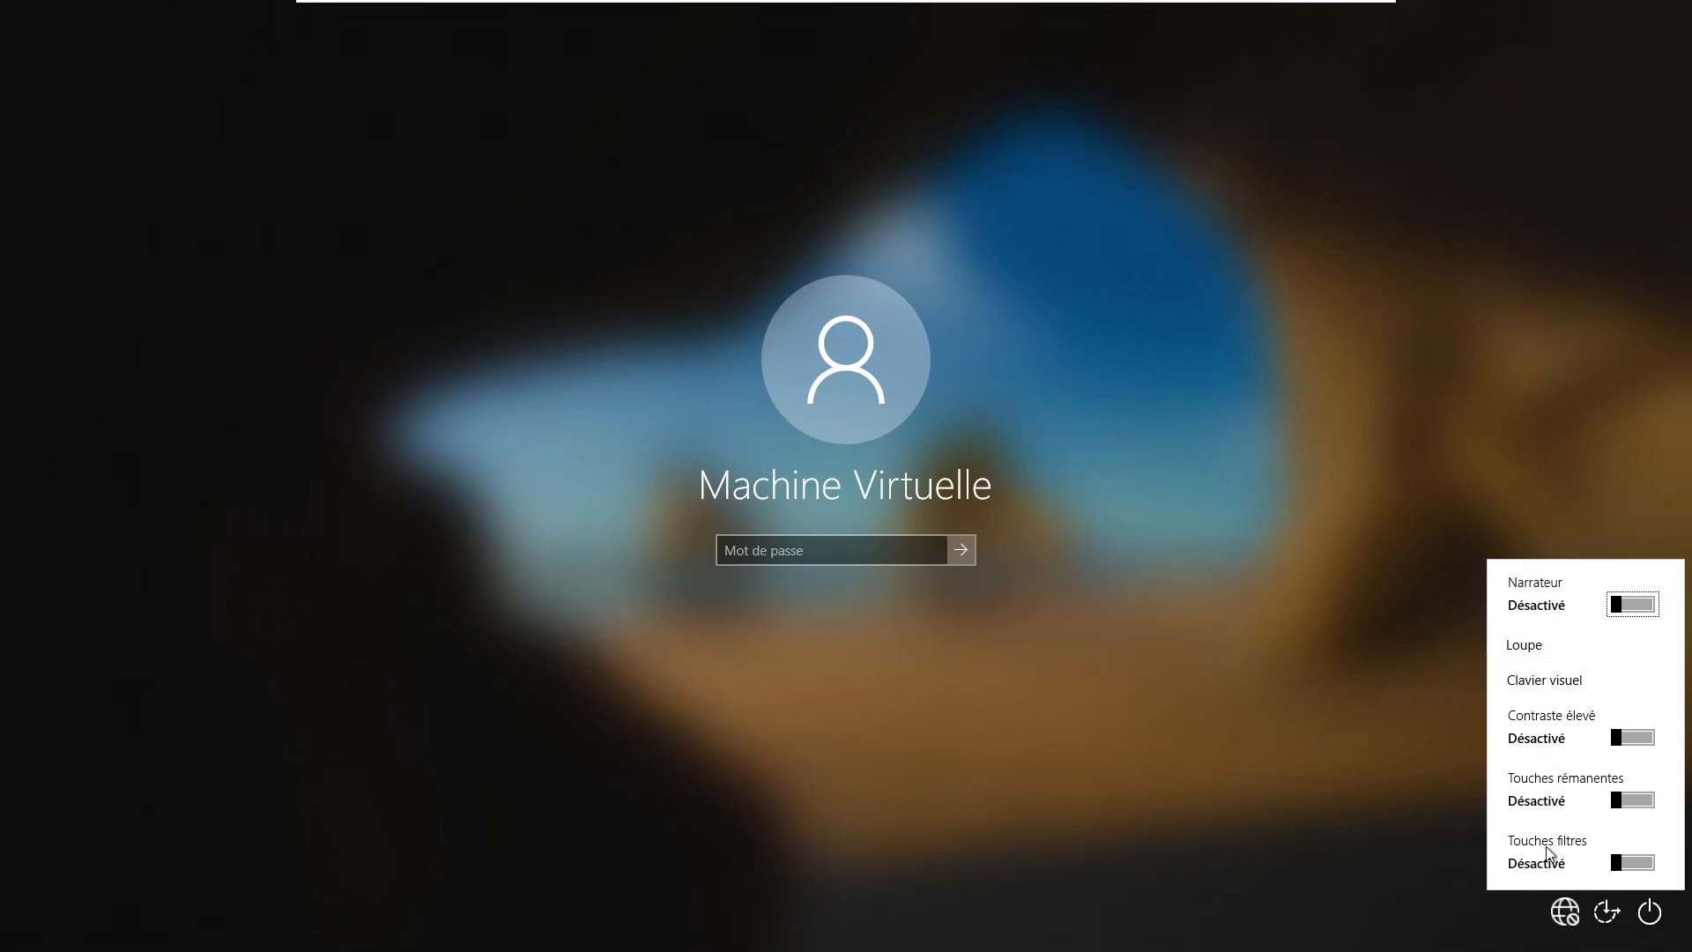
{"action": "left_click", "coordinate": [1377, 737]}
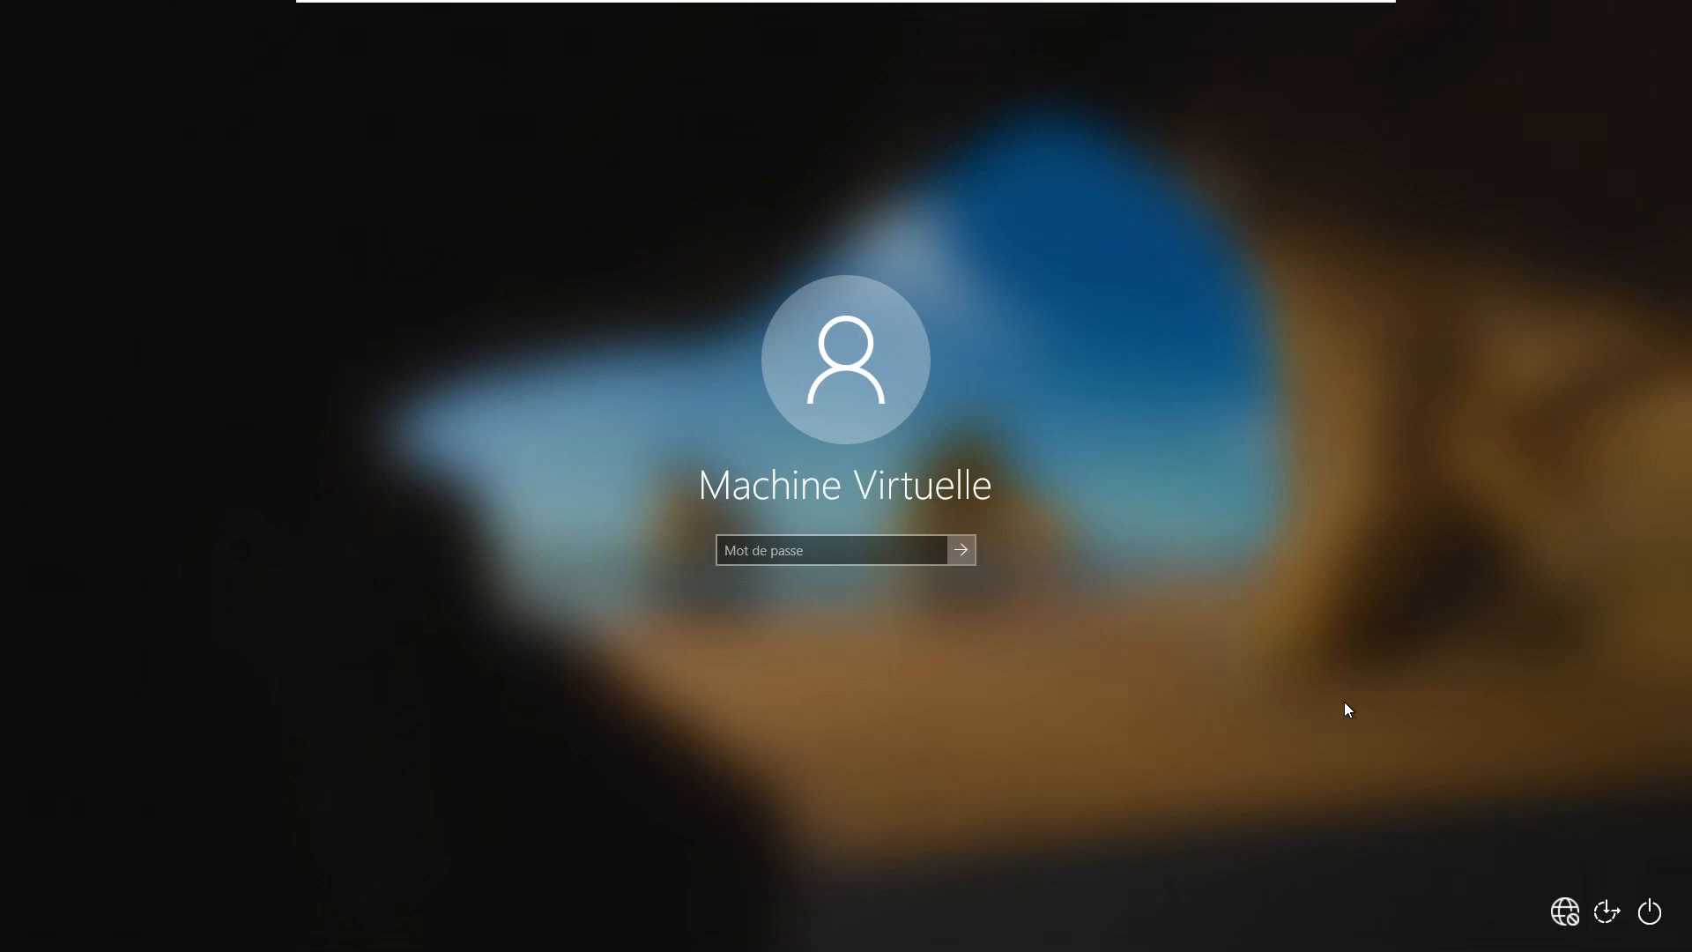
Select the Mot de passe field to begin entering the account password
{"action": "left_click", "coordinate": [801, 551]}
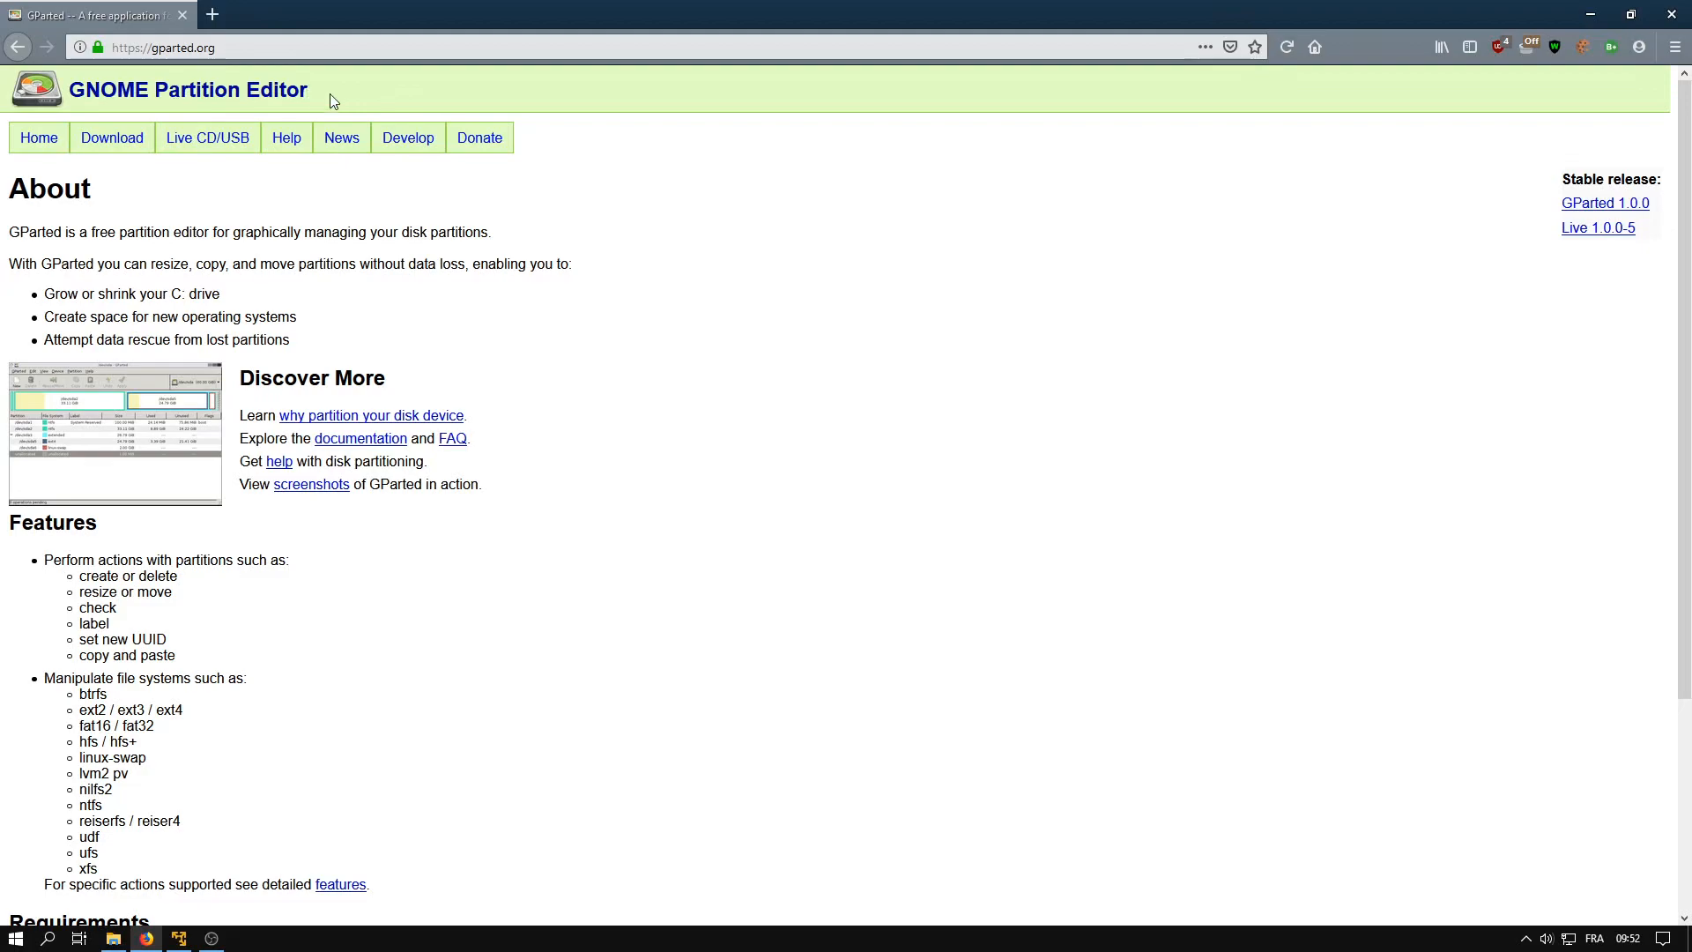
{"action": "left_click_drag", "start_coordinate": [71, 91], "coordinate": [245, 91]}
{"action": "left_click", "coordinate": [245, 91]}
{"action": "left_click", "coordinate": [113, 937]}
{"action": "left_click_drag", "start_coordinate": [1172, 233], "coordinate": [881, 227]}
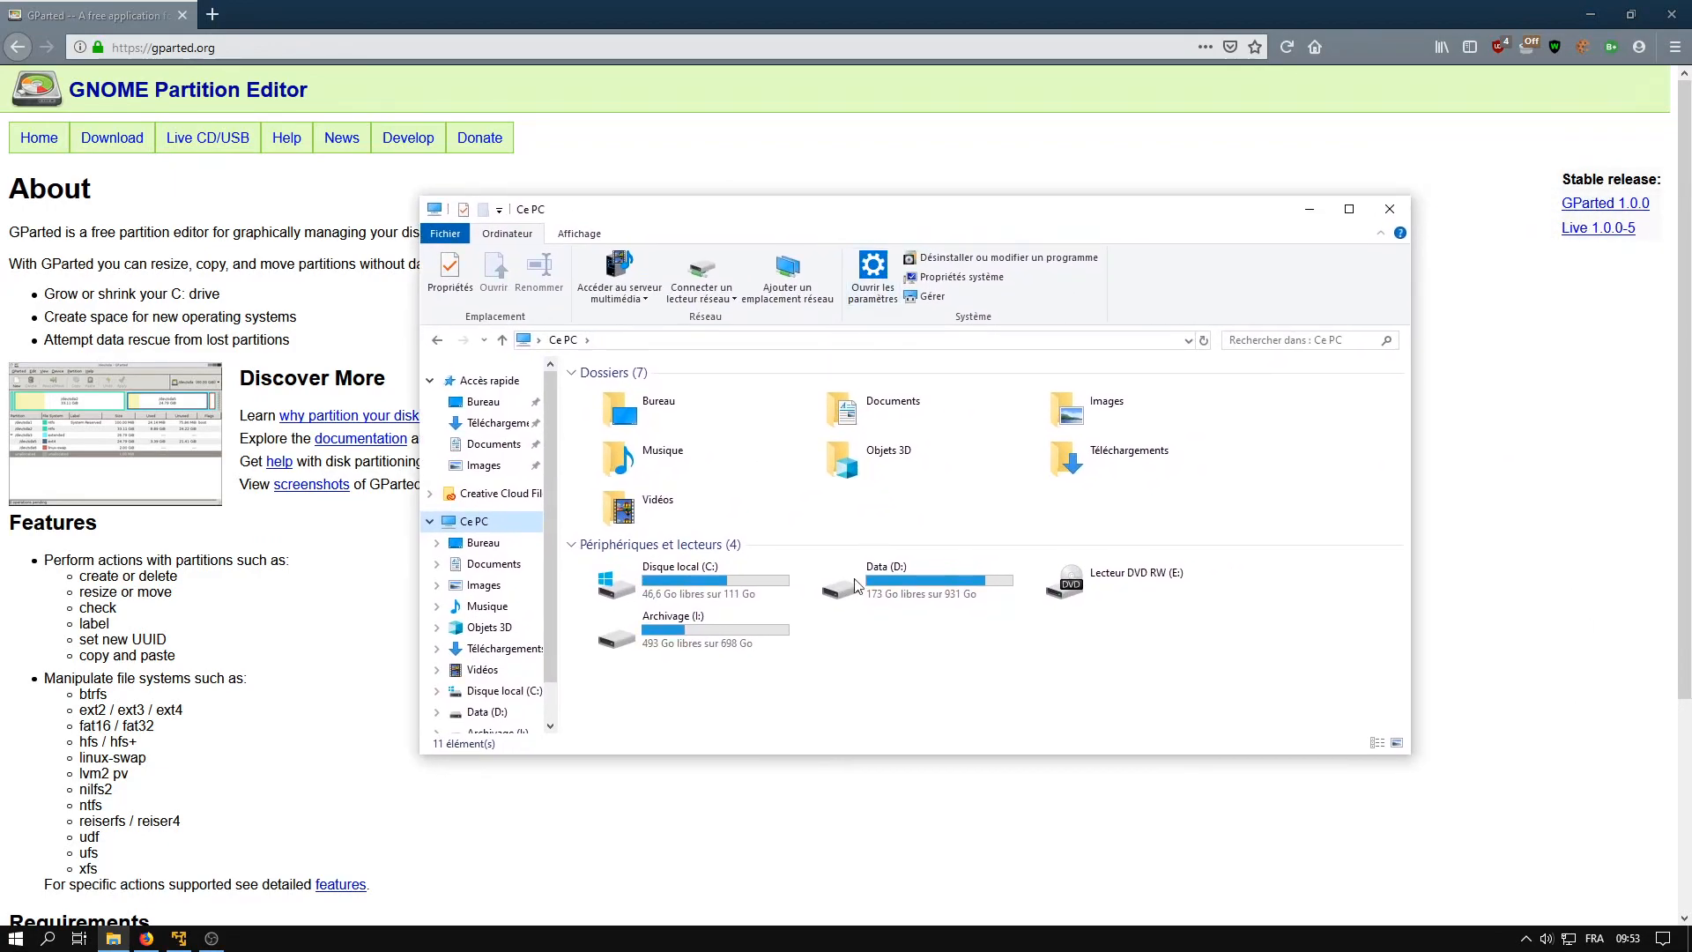
{"action": "left_click_drag", "start_coordinate": [815, 641], "coordinate": [679, 589]}
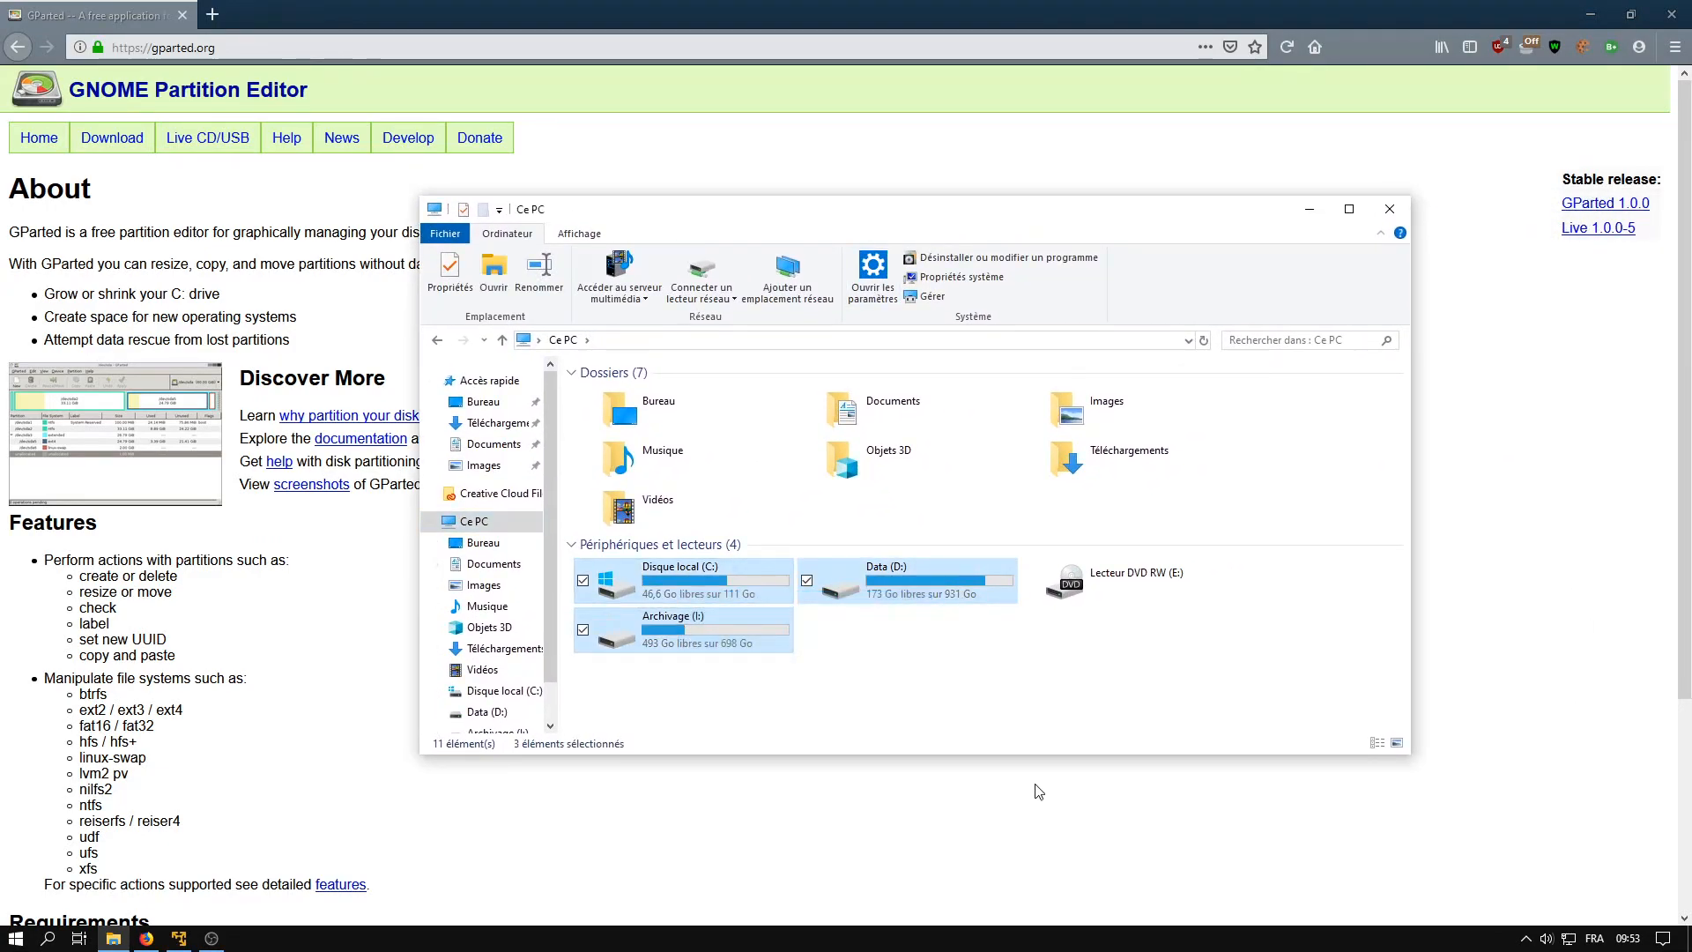
{"action": "left_click", "coordinate": [1040, 695]}
{"action": "left_click_drag", "start_coordinate": [943, 213], "coordinate": [1691, 310]}
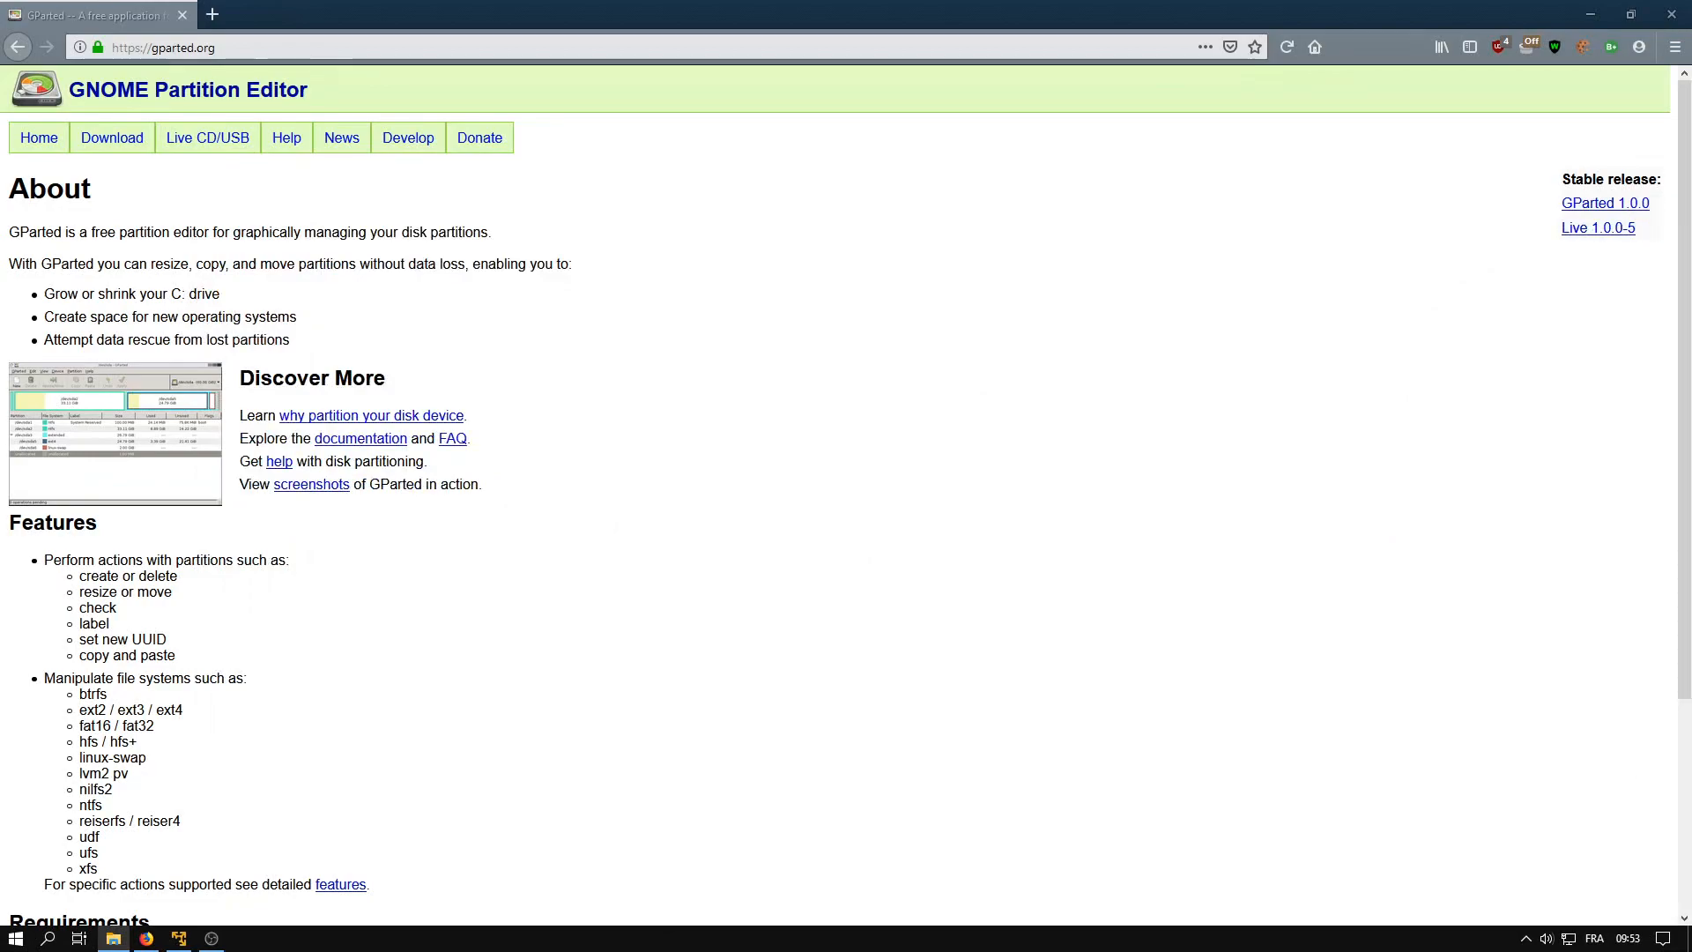
{"action": "left_click", "coordinate": [1065, 558]}
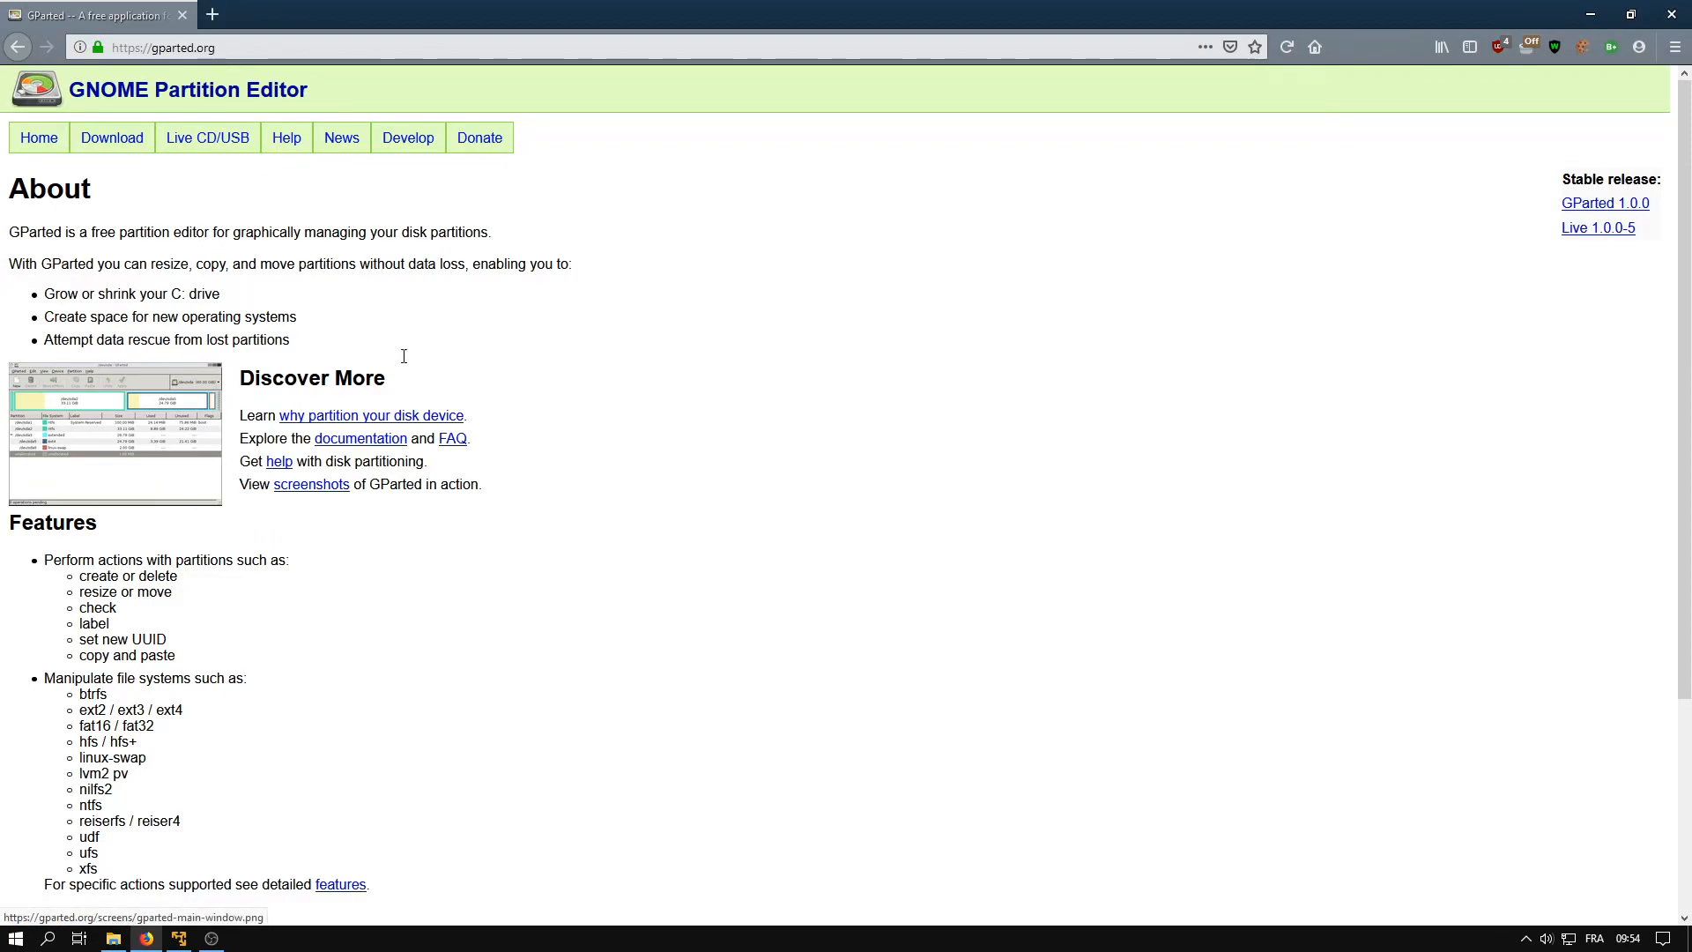
Go to the GParted Download page and scroll down to the GParted Live ISO links
{"action": "left_click", "coordinate": [118, 150]}
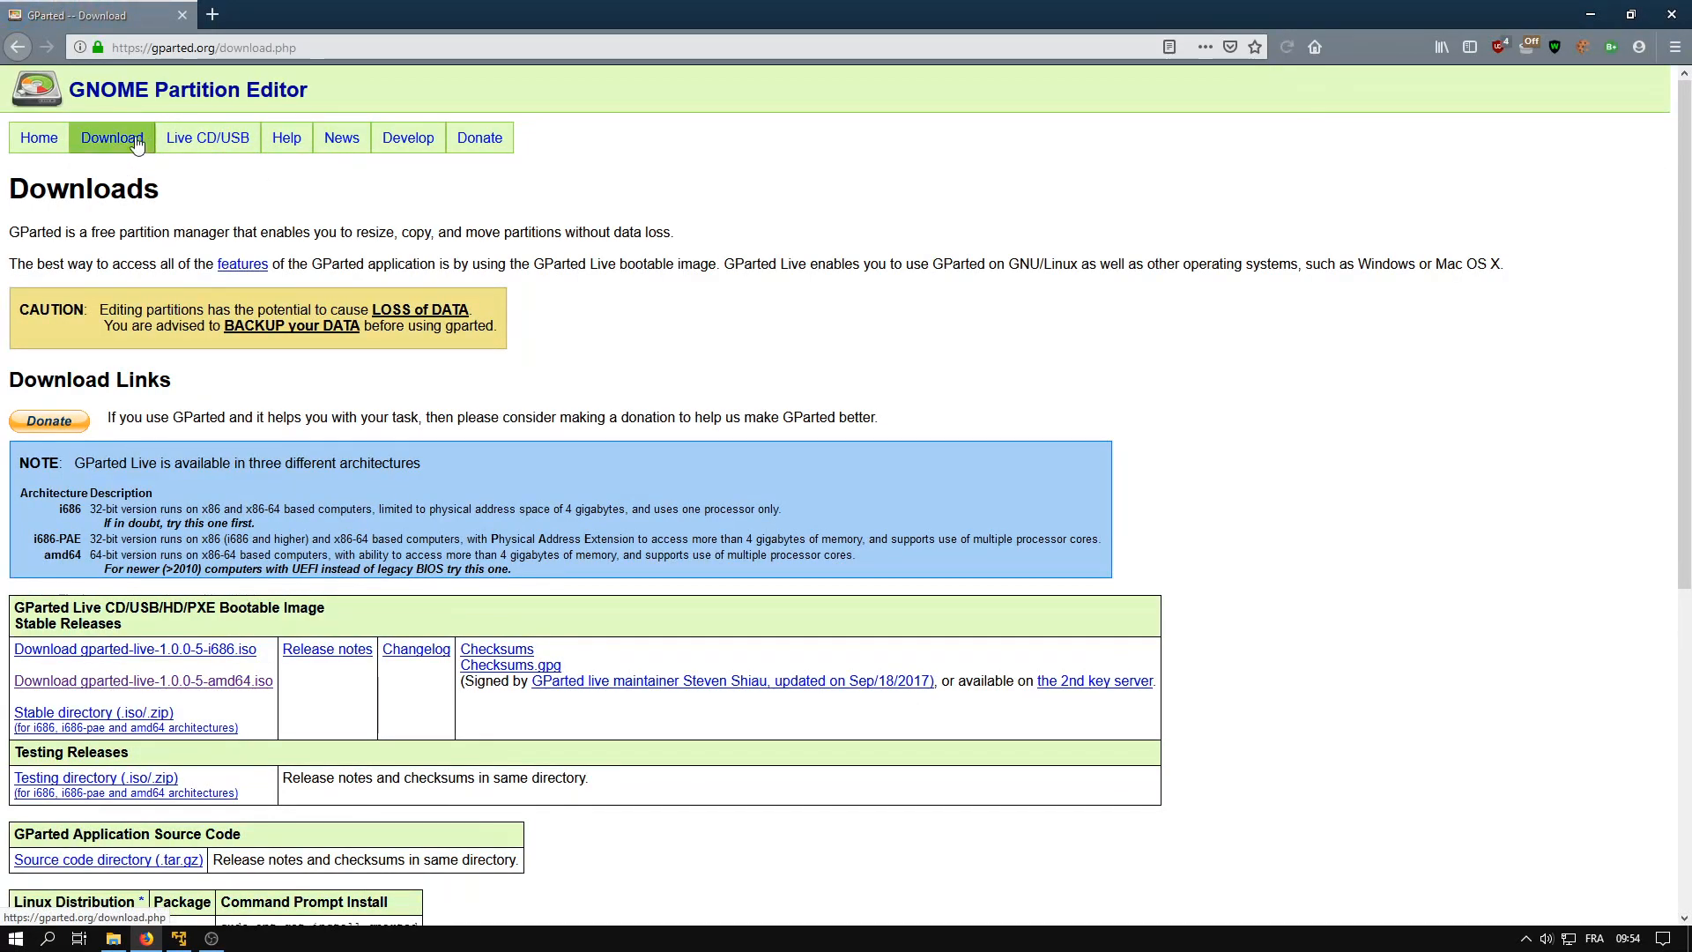
{"action": "scroll", "coordinate": [564, 265], "scroll_direction": "down", "scroll_amount": 4}
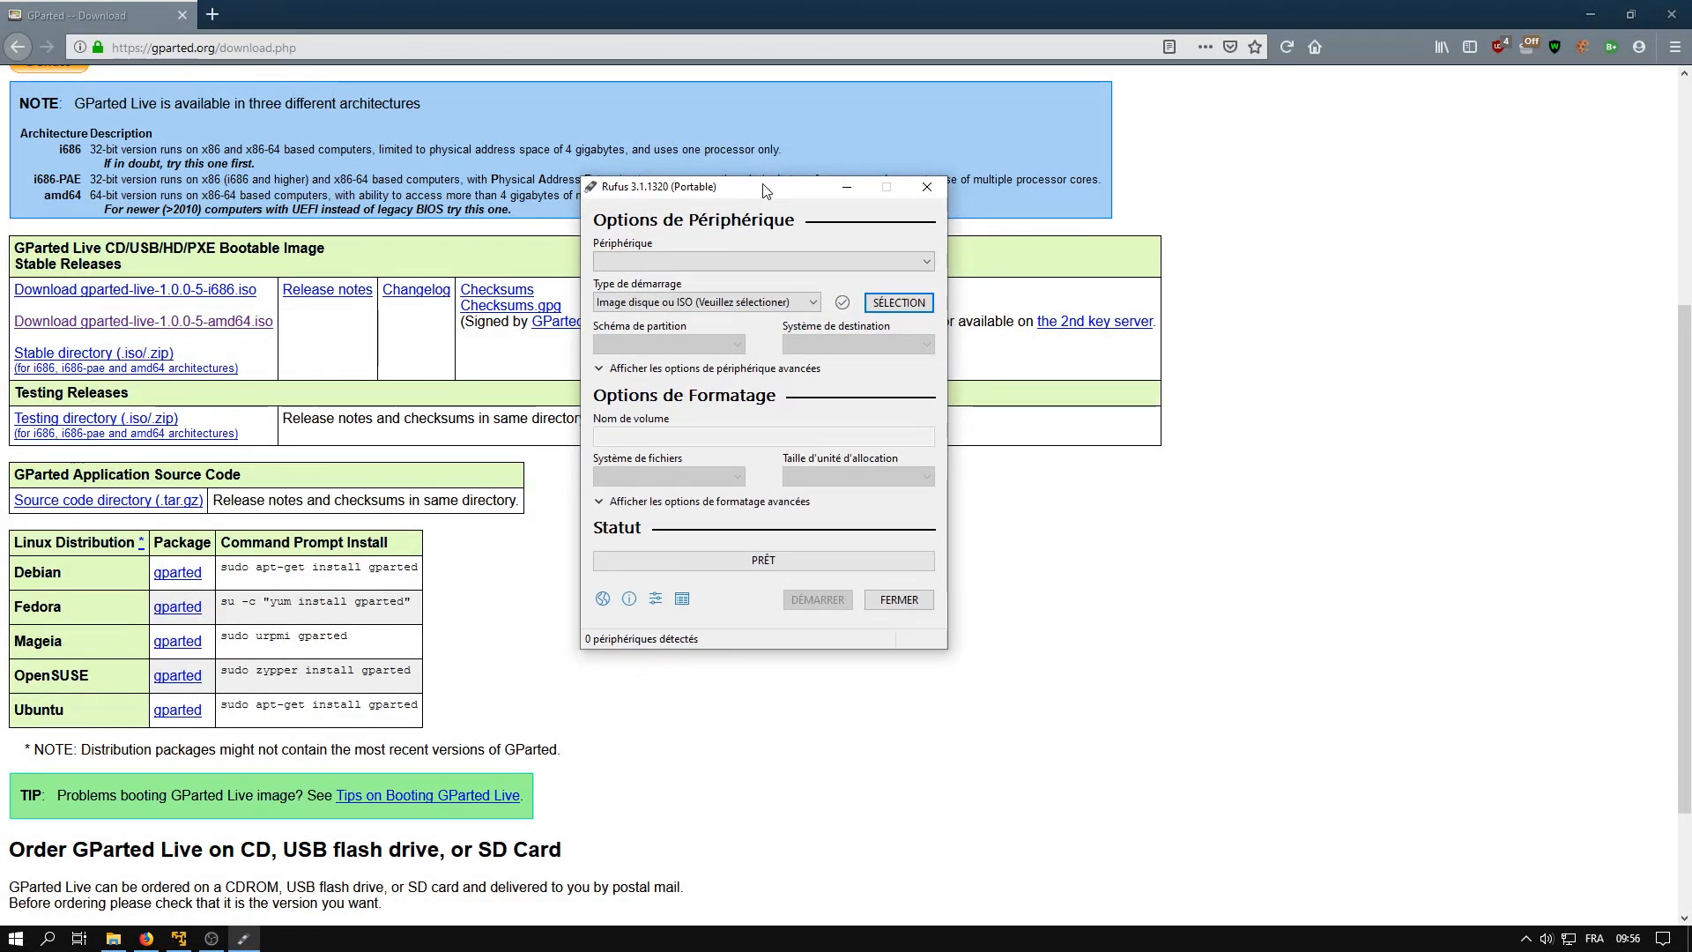
Move the Rufus window clear of the download table and check for a target USB drive
{"action": "left_click_drag", "start_coordinate": [671, 193], "coordinate": [852, 215]}
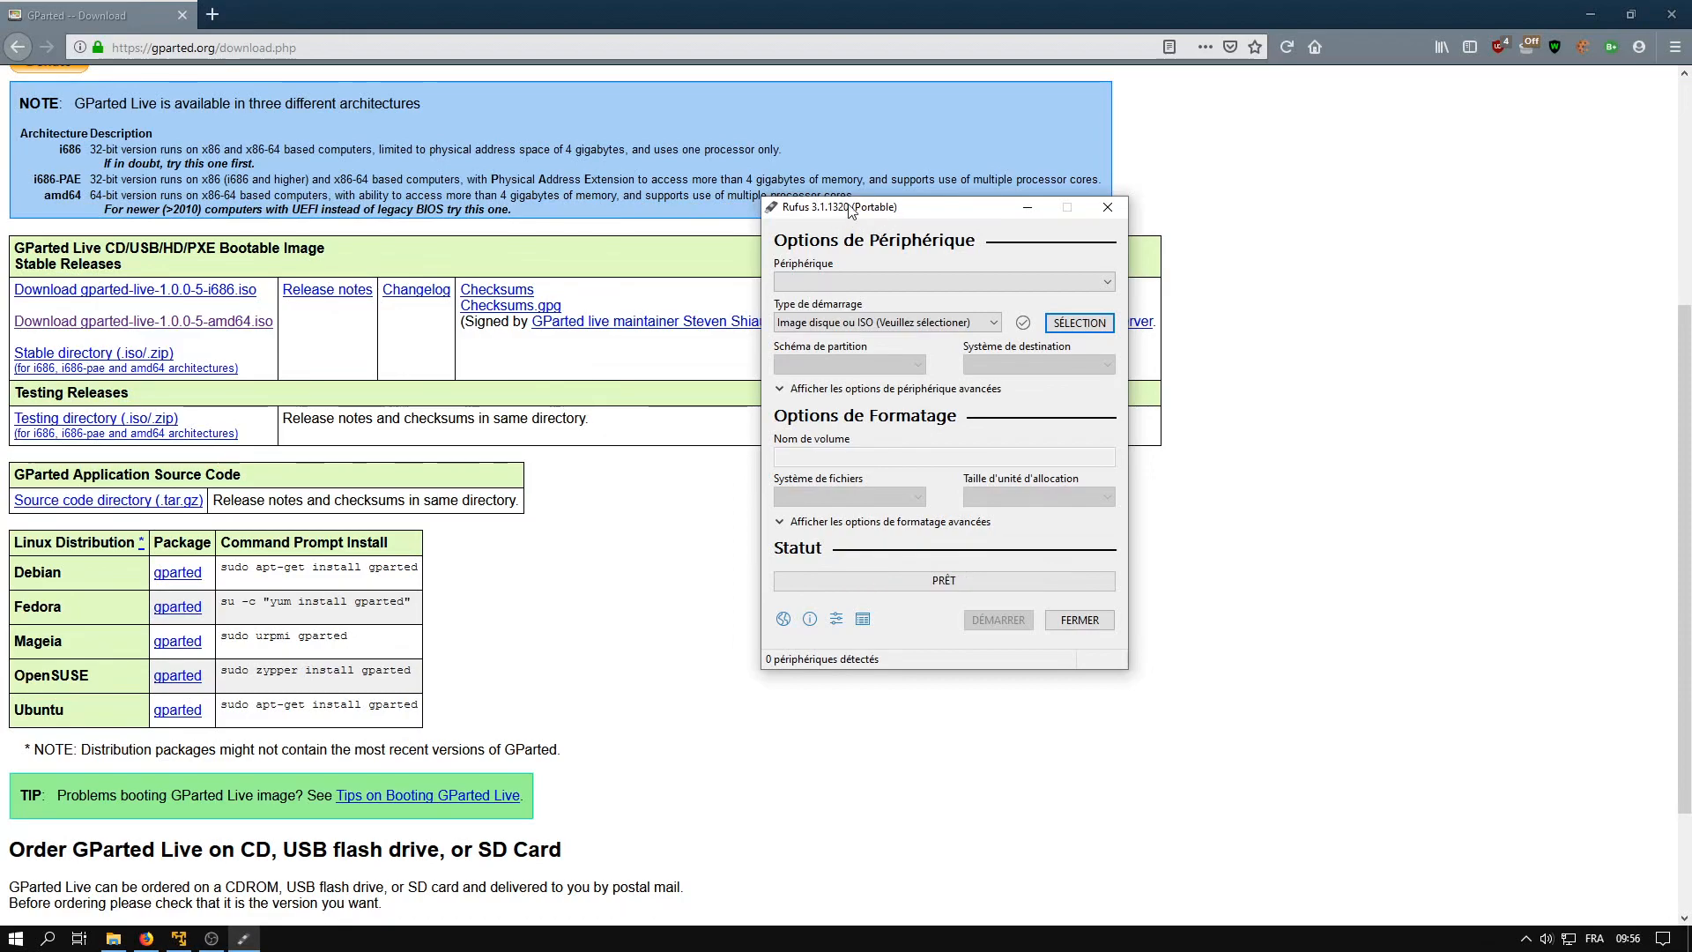
{"action": "left_click_drag", "start_coordinate": [879, 216], "coordinate": [948, 217]}
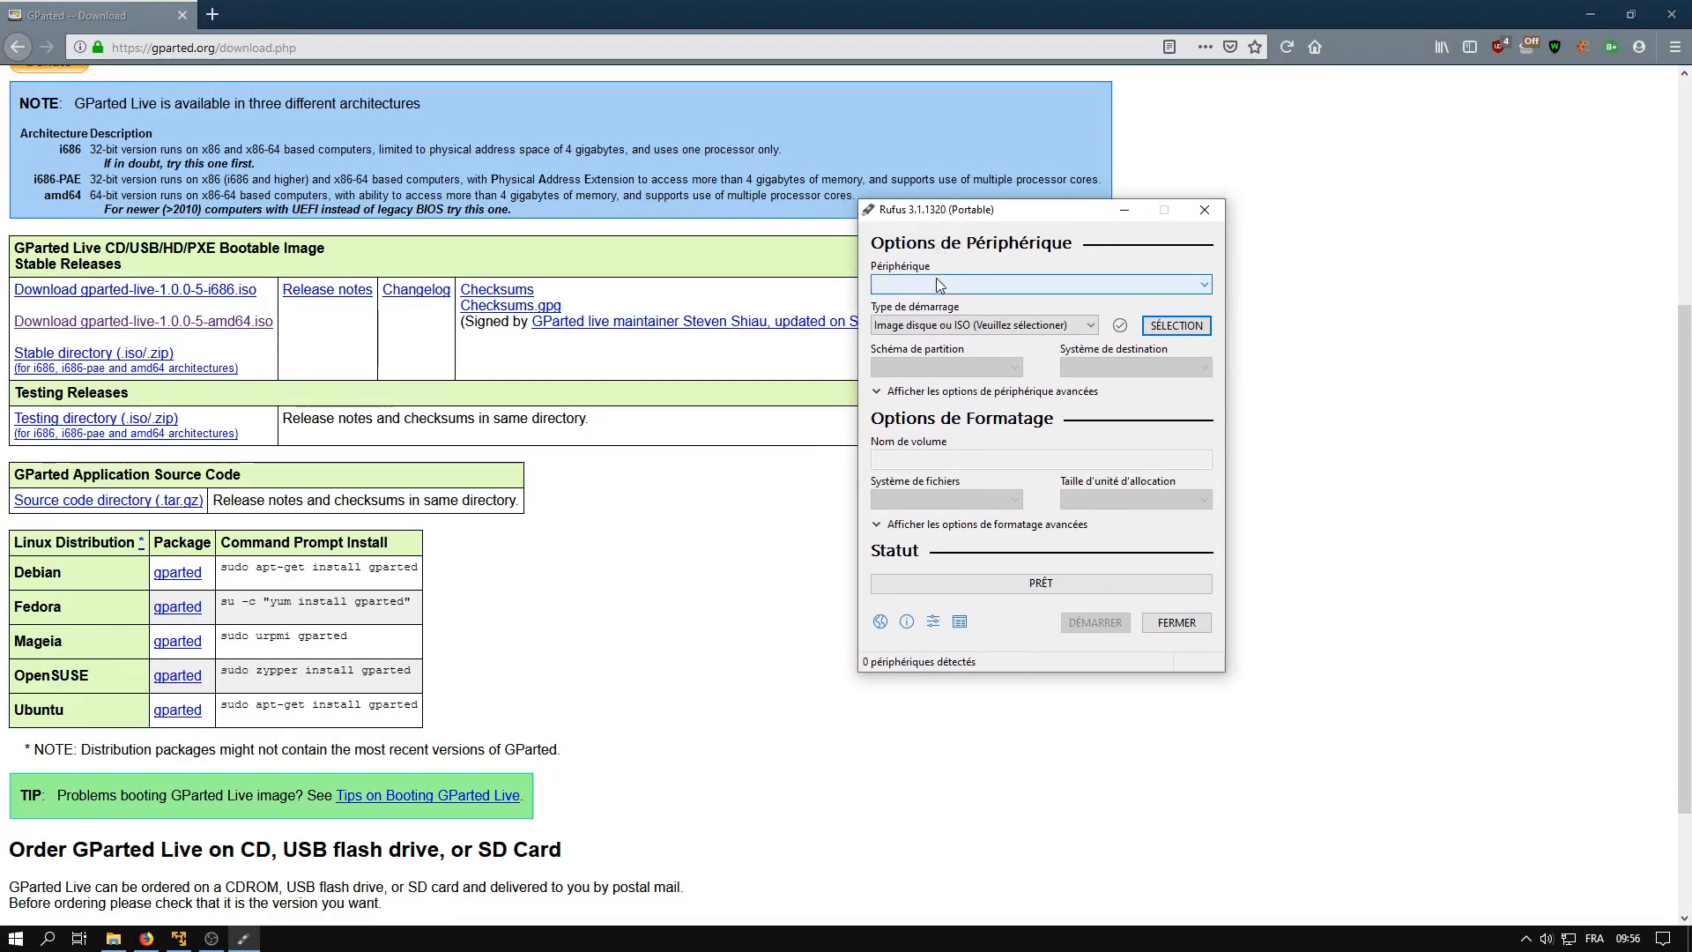
{"action": "left_click", "coordinate": [968, 287]}
{"action": "left_click", "coordinate": [970, 289]}
Leave the Type de démarrage choice unchanged and close Rufus
{"action": "left_click", "coordinate": [989, 330]}
{"action": "left_click", "coordinate": [987, 326]}
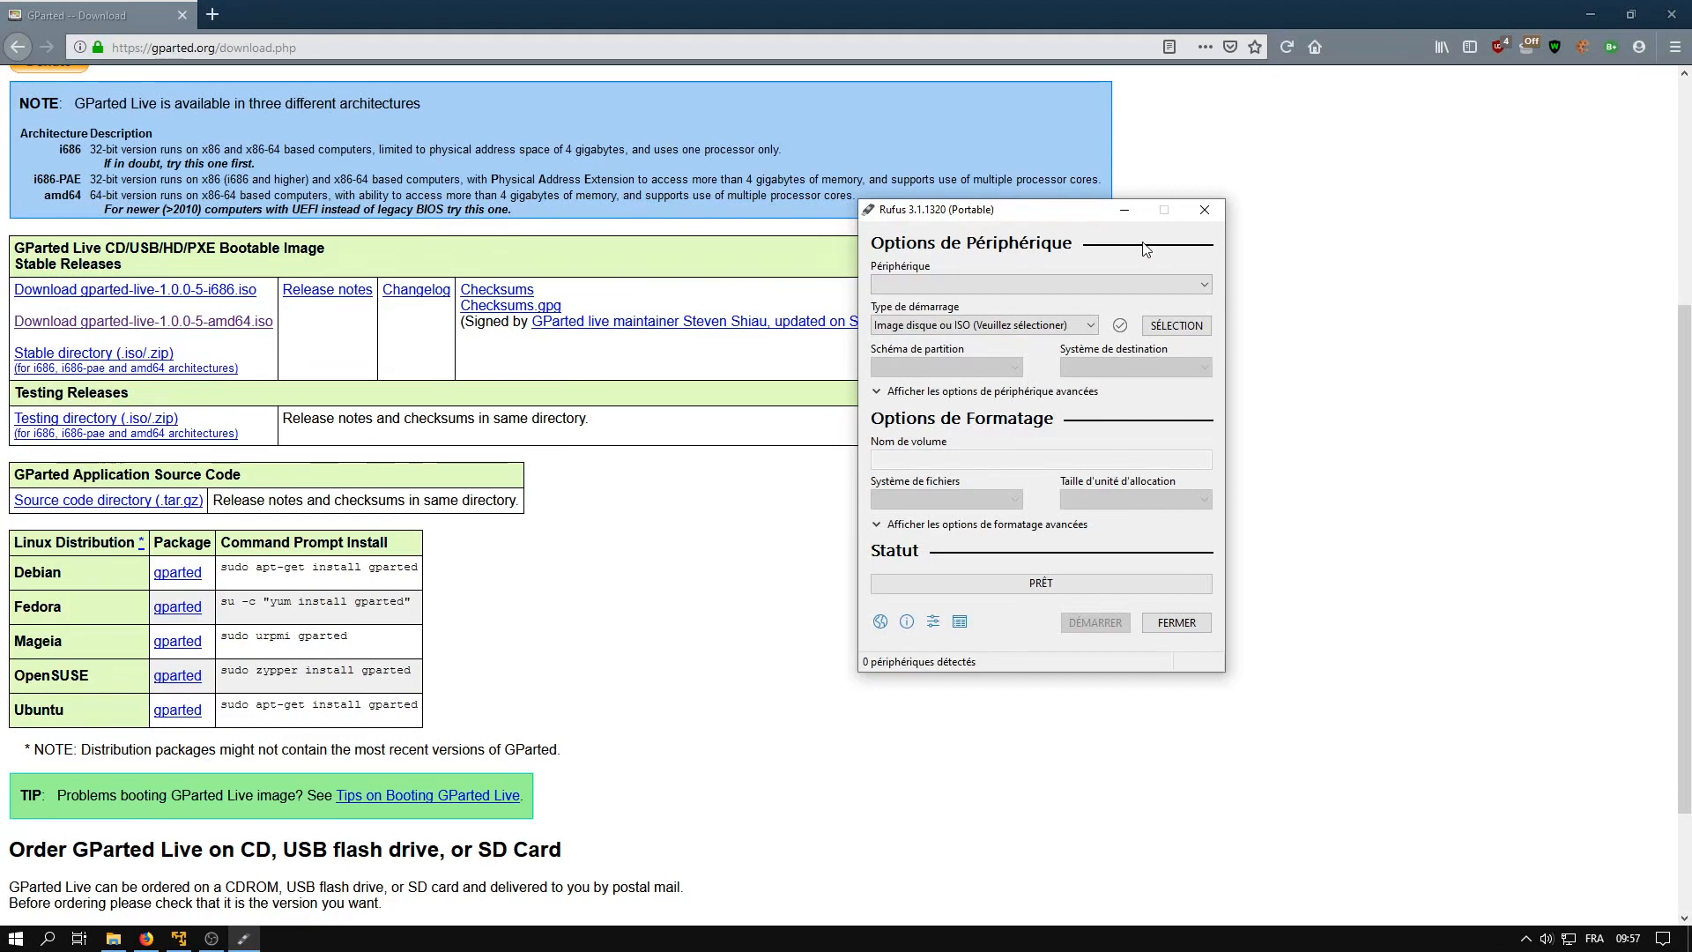
{"action": "left_click", "coordinate": [1204, 209]}
Enter the VM, dismiss the lock screen, and restart the guest via Player > Power > Restart Guest
{"action": "key", "text": "alt+Tab"}
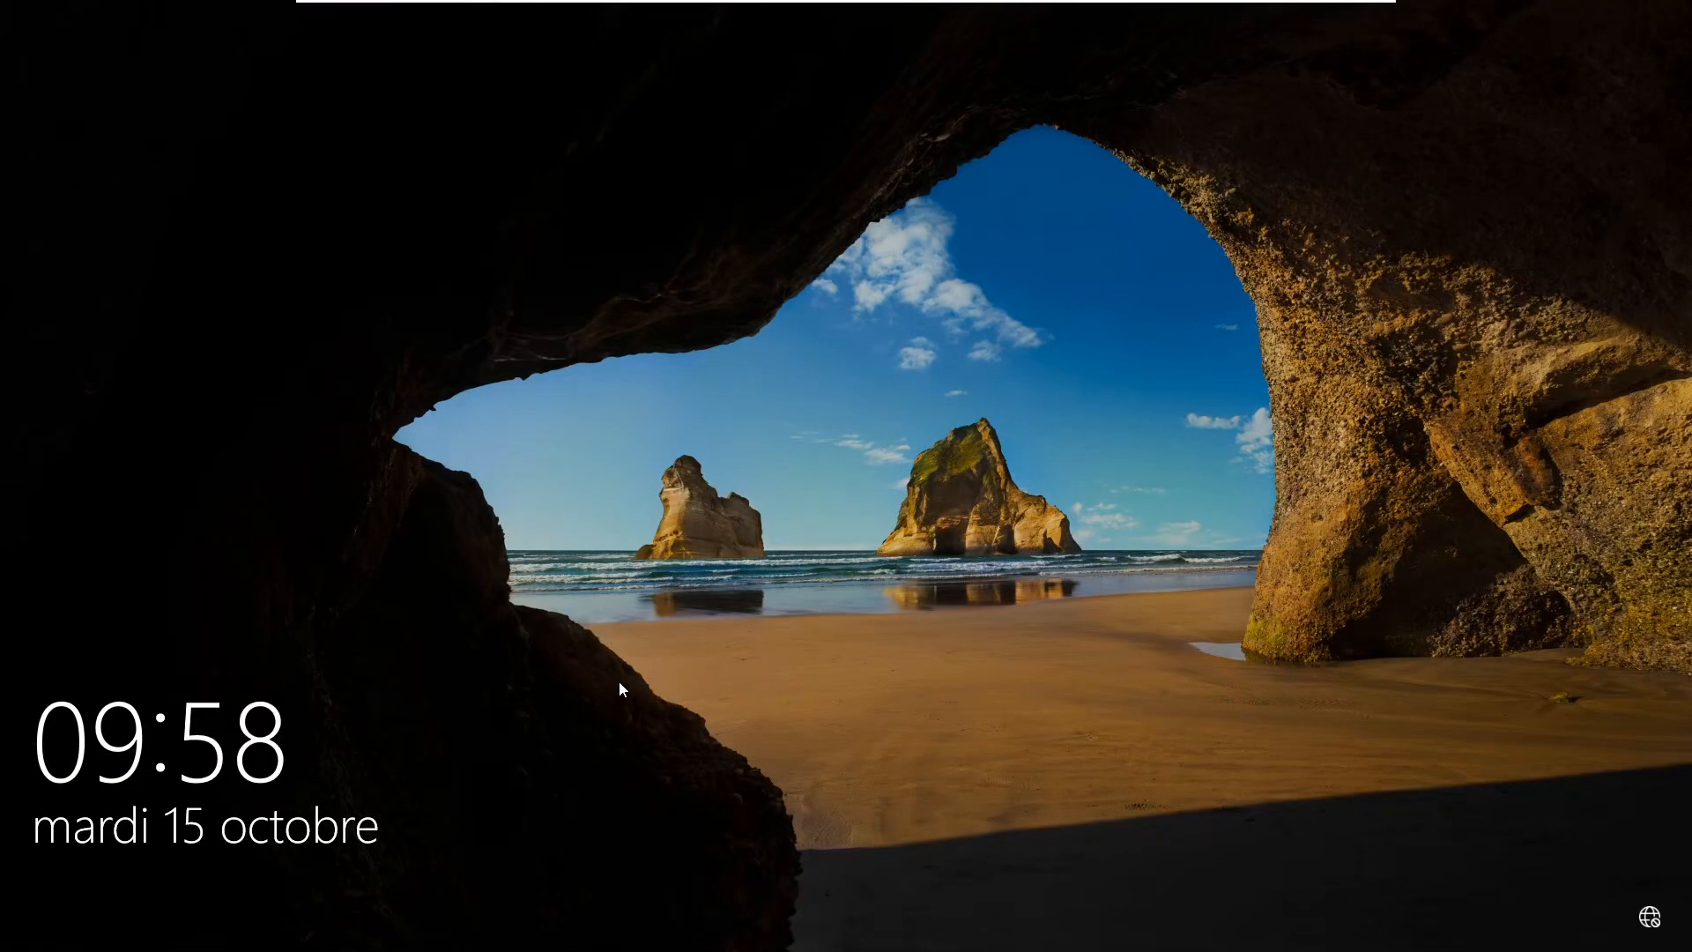
{"action": "left_click", "coordinate": [610, 736]}
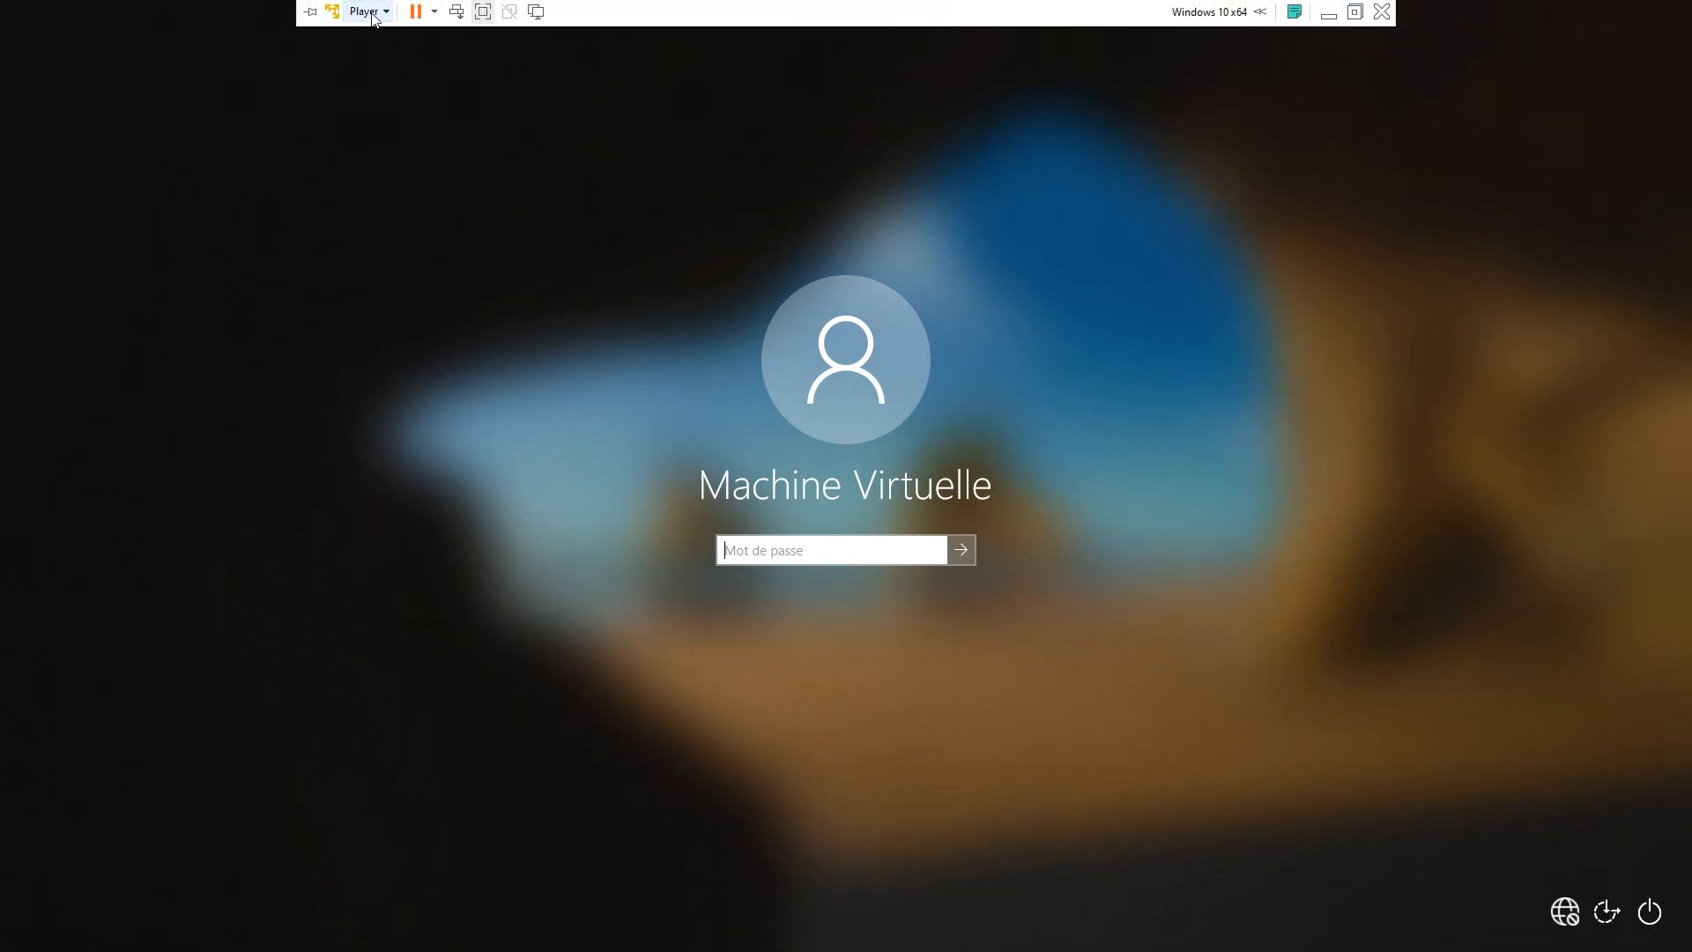
{"action": "left_click", "coordinate": [377, 13]}
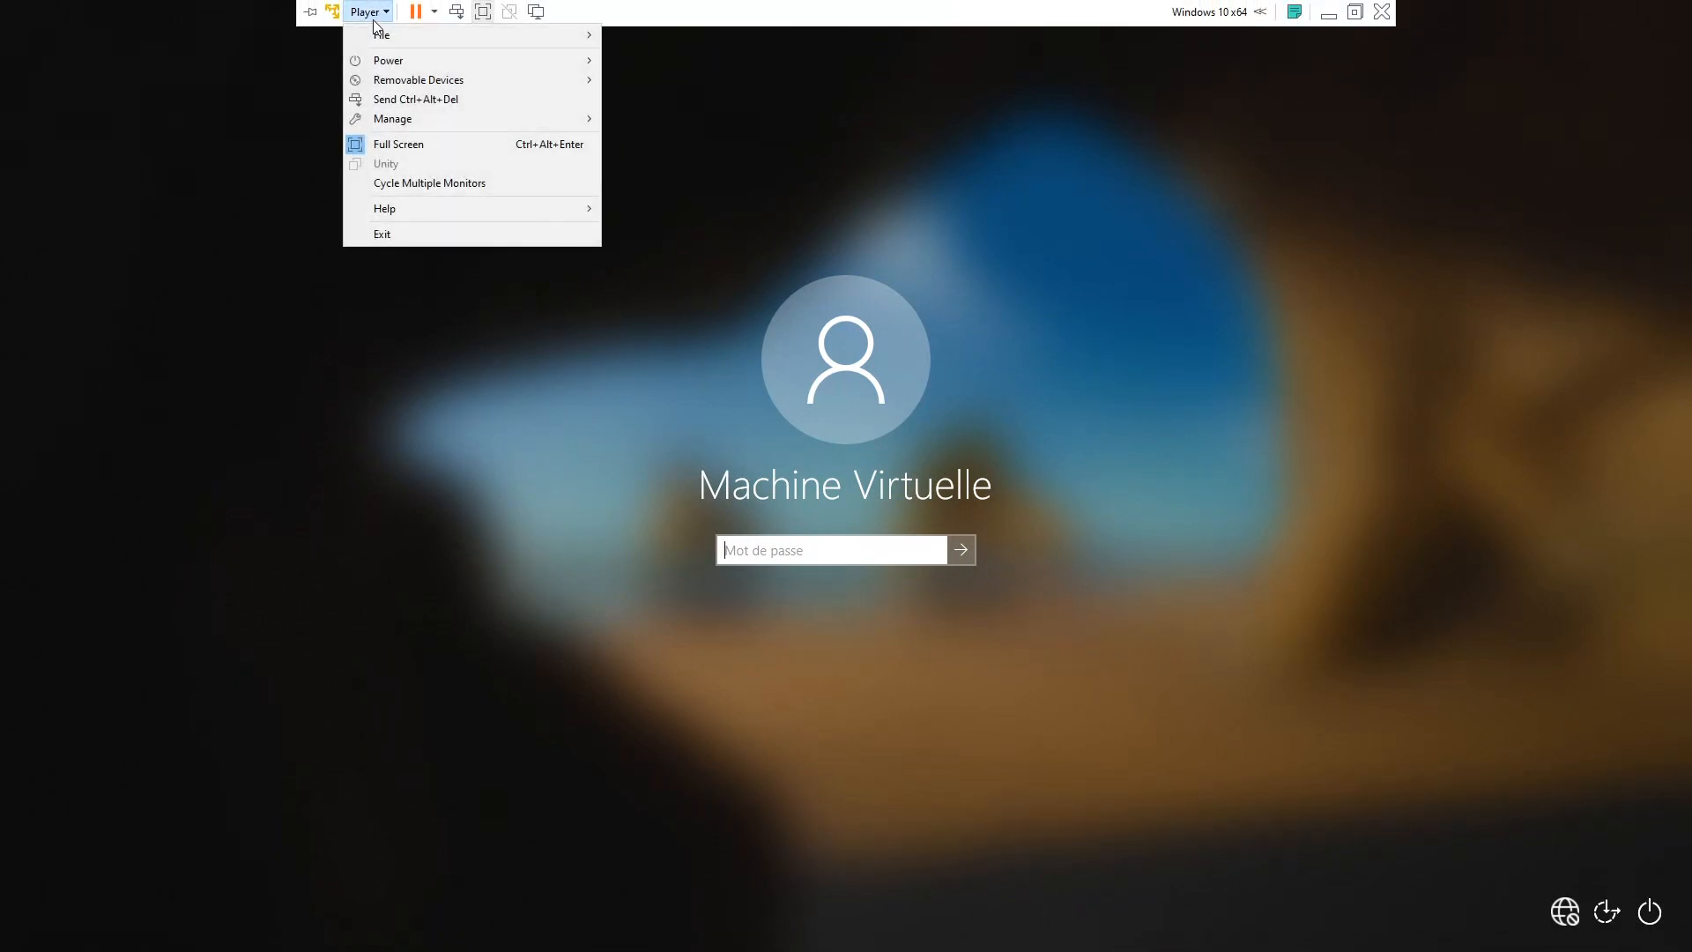
{"action": "mouse_move", "coordinate": [388, 60]}
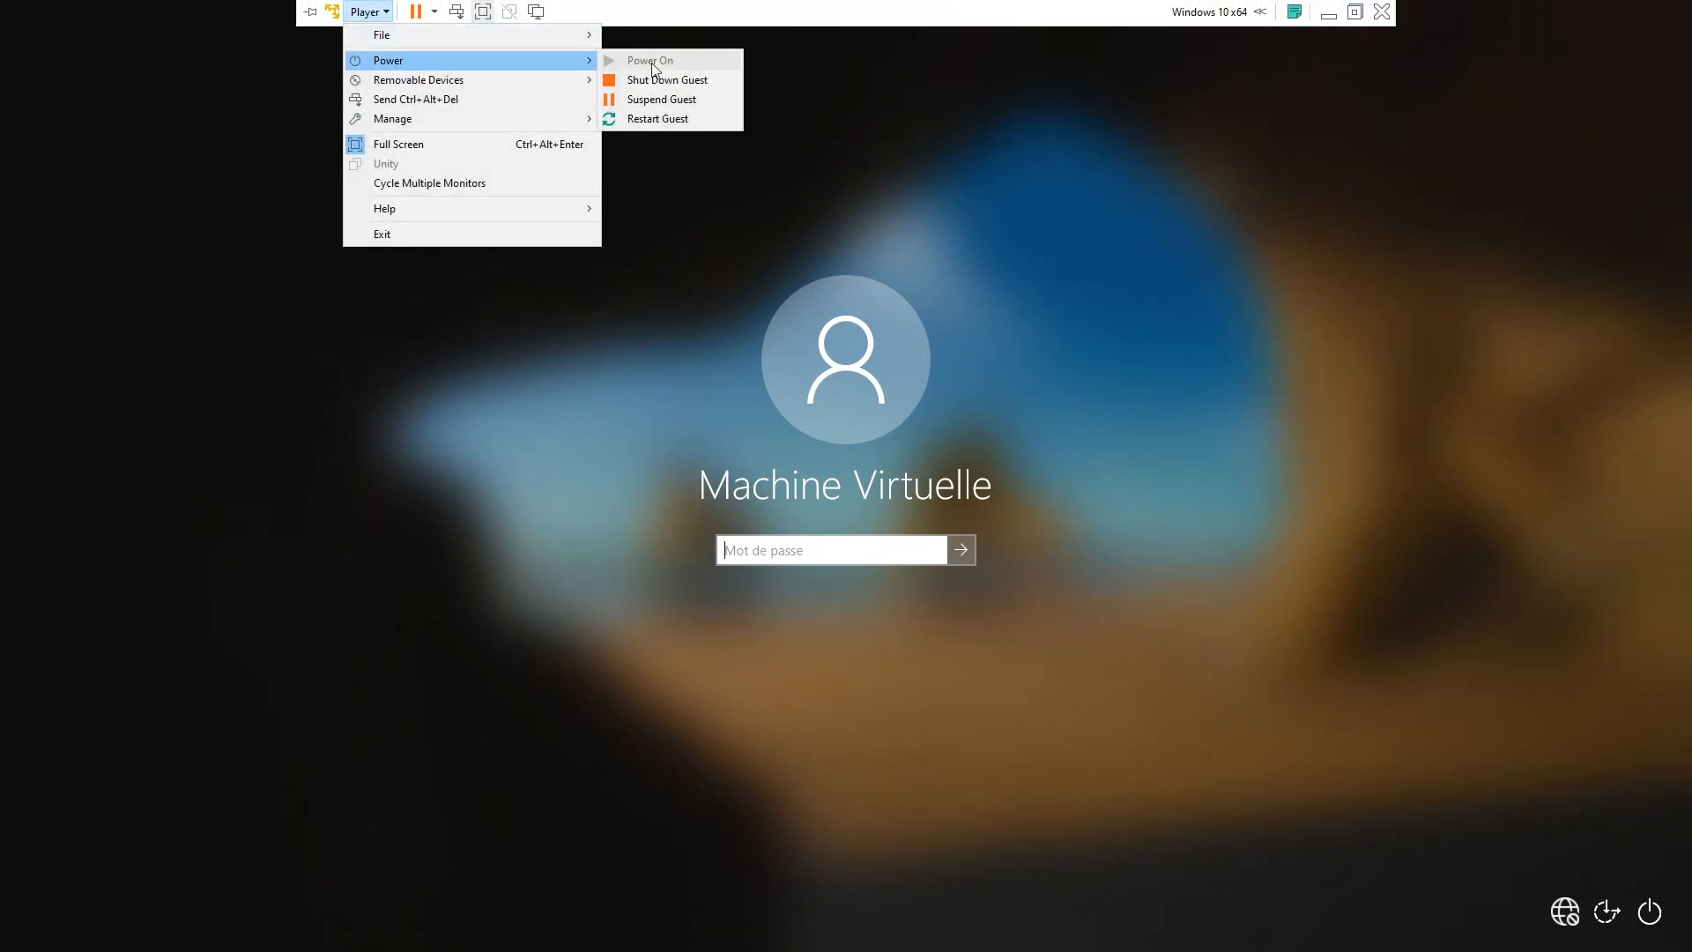
{"action": "left_click", "coordinate": [683, 119]}
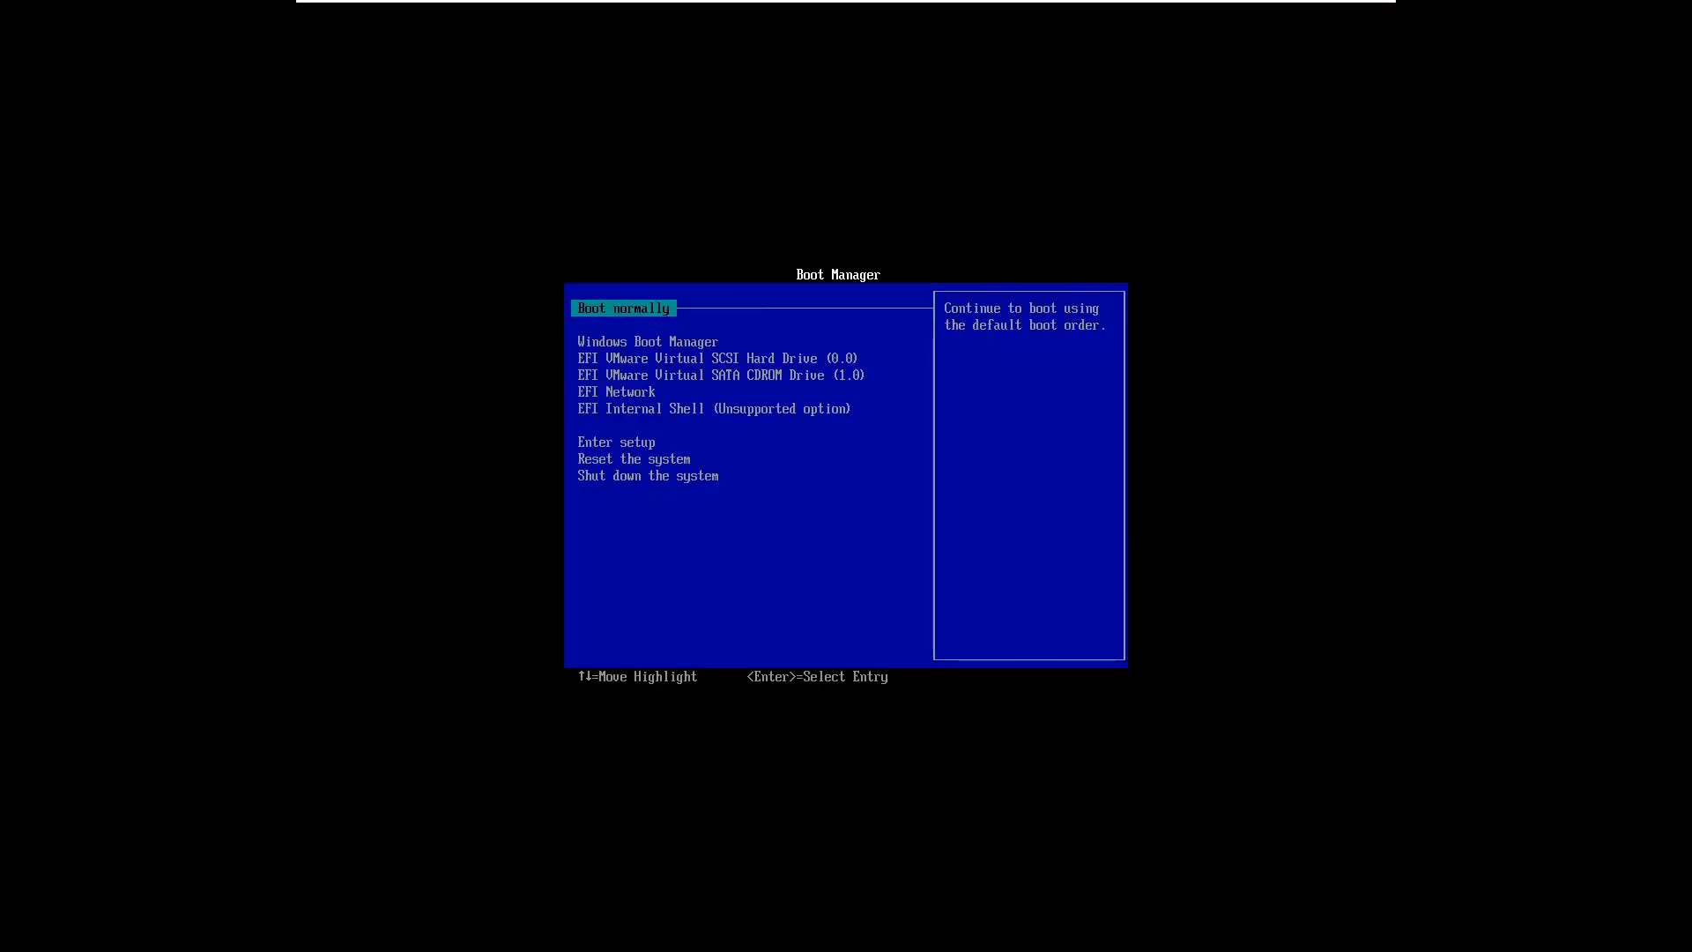
Boot from EFI VMware Virtual SATA CDROM Drive (1.0) in the Boot Manager
{"action": "key", "text": "Down"}
{"action": "key", "text": "Down"}
{"action": "key", "text": "Down"}
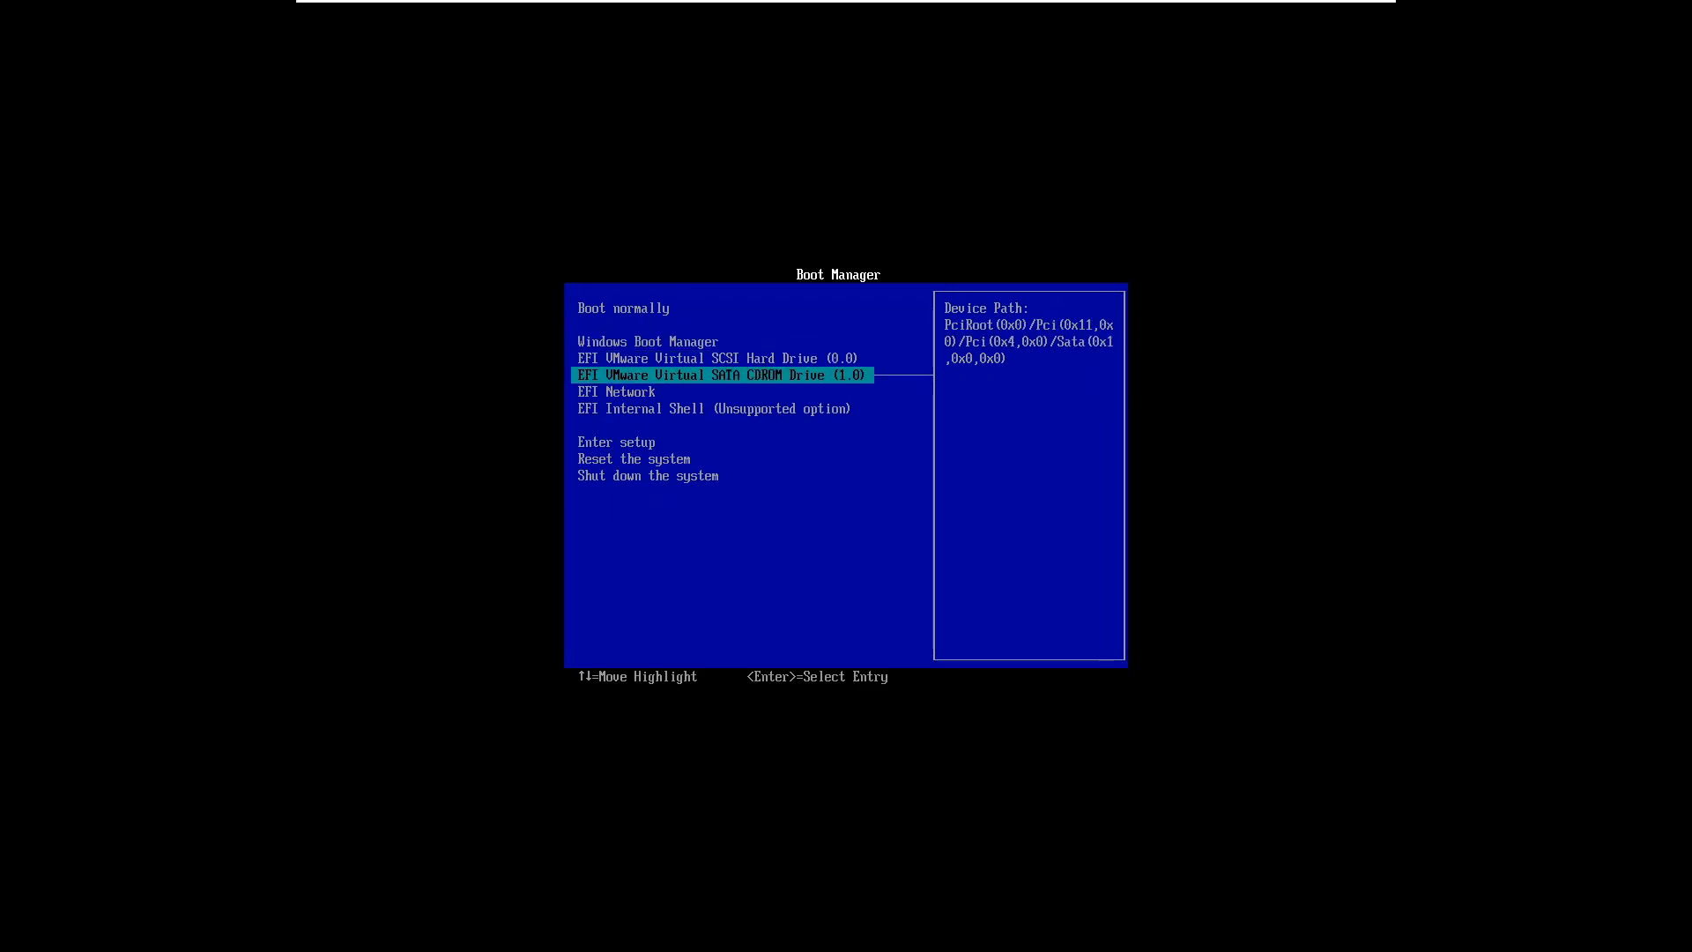
{"action": "key", "text": "Up"}
{"action": "key", "text": "Down"}
{"action": "key", "text": "Return"}
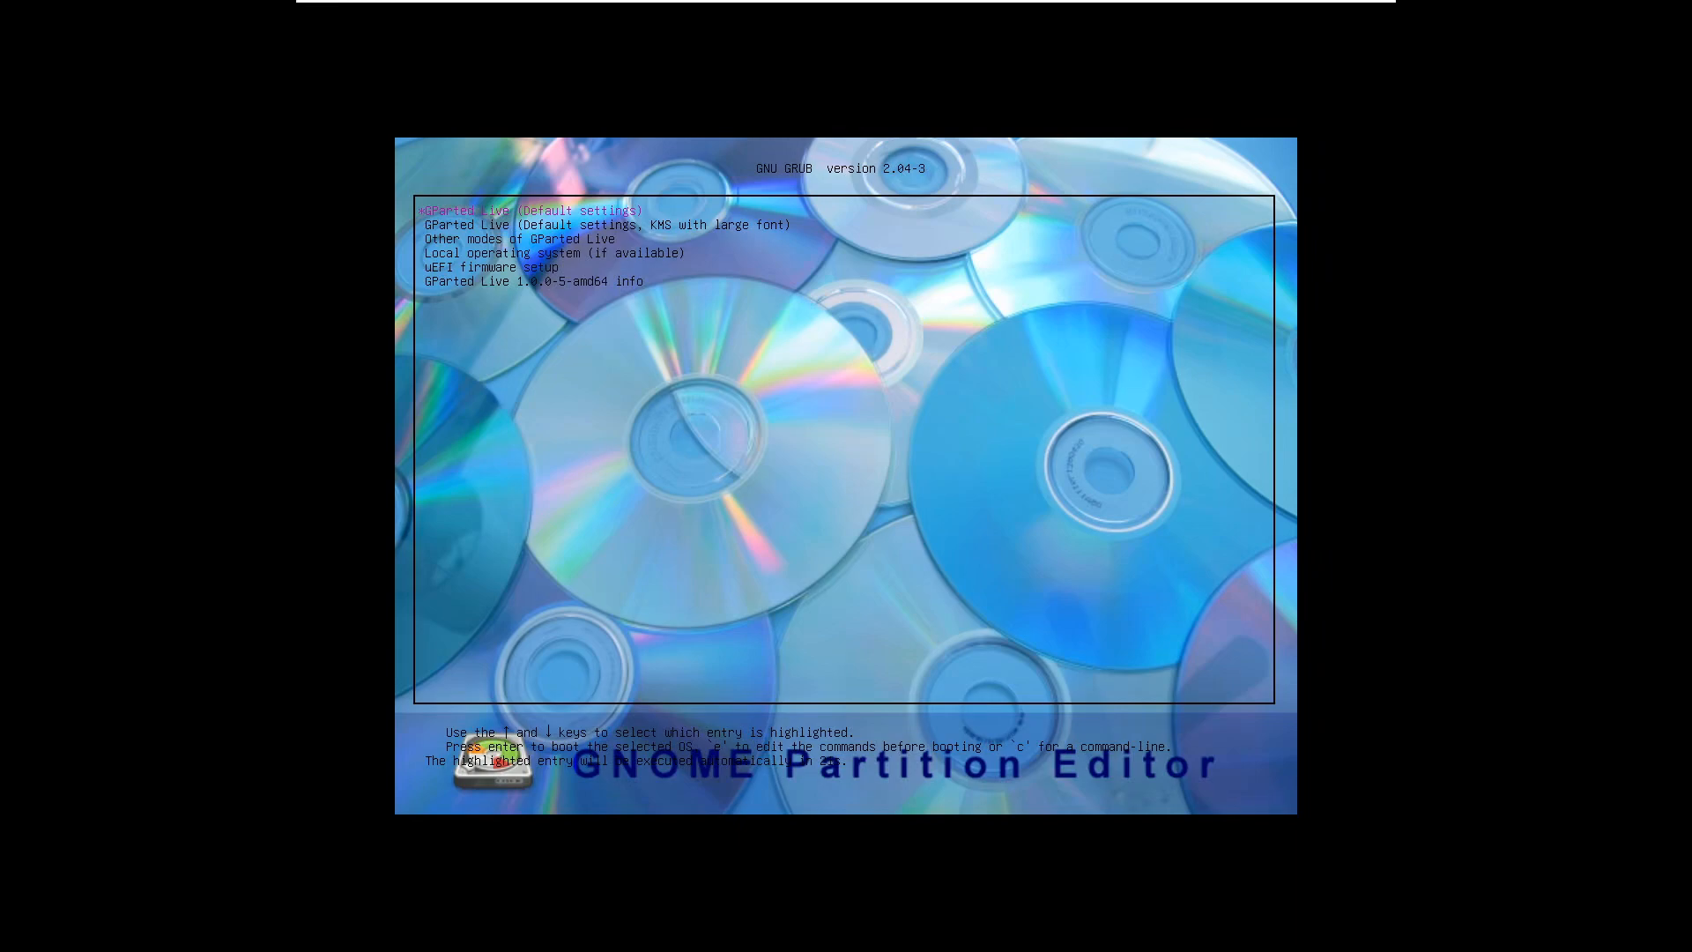
Start GParted Live (Default settings) and accept 'Don't touch keymap'
{"action": "key", "text": "Return"}
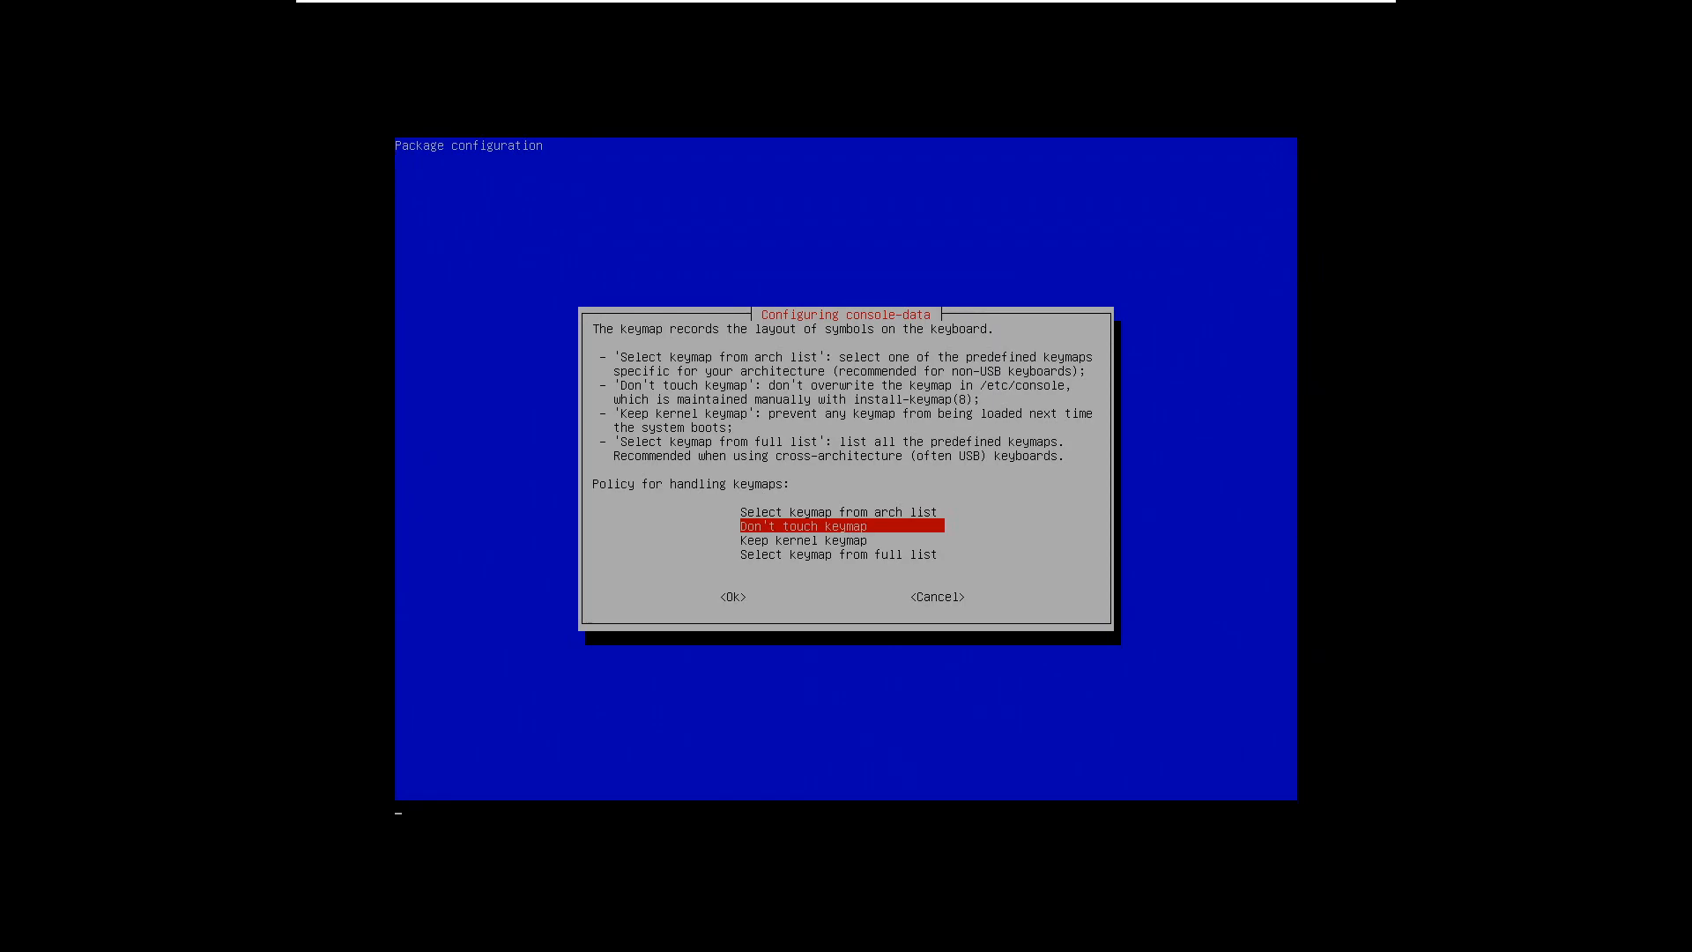
{"action": "key", "text": "Return"}
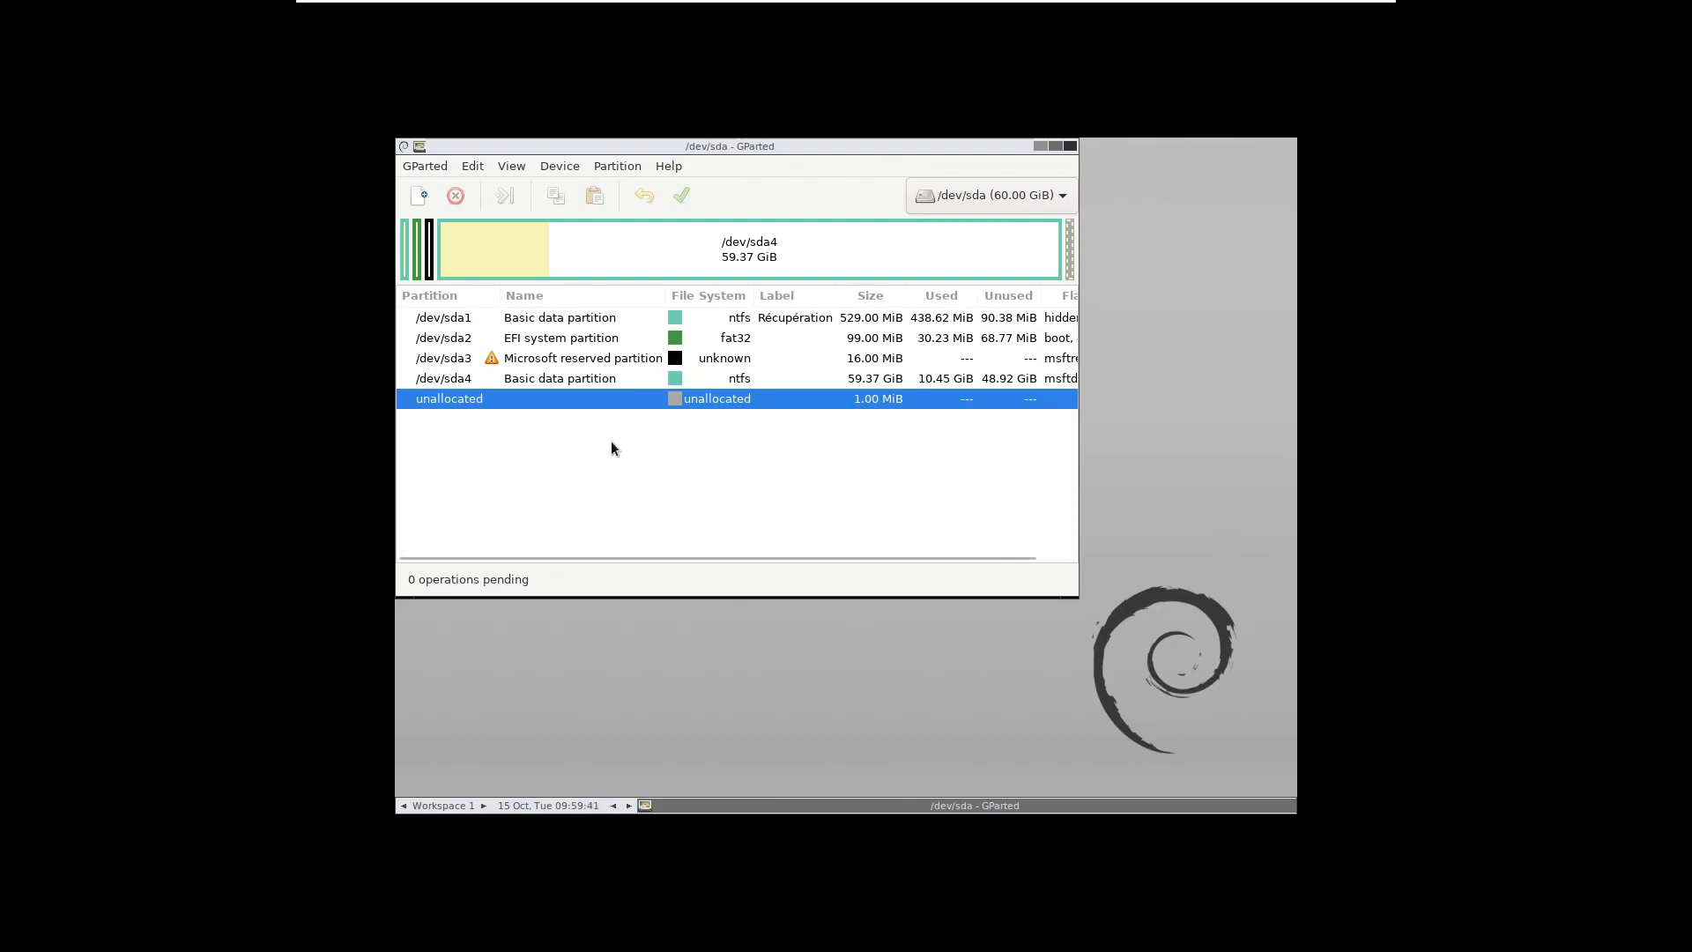
Select /dev/sda3, /dev/sda1, then the 59.37 GiB NTFS /dev/sda4 in the partition list
{"action": "left_click_drag", "start_coordinate": [742, 146], "coordinate": [746, 154]}
{"action": "left_click", "coordinate": [540, 357]}
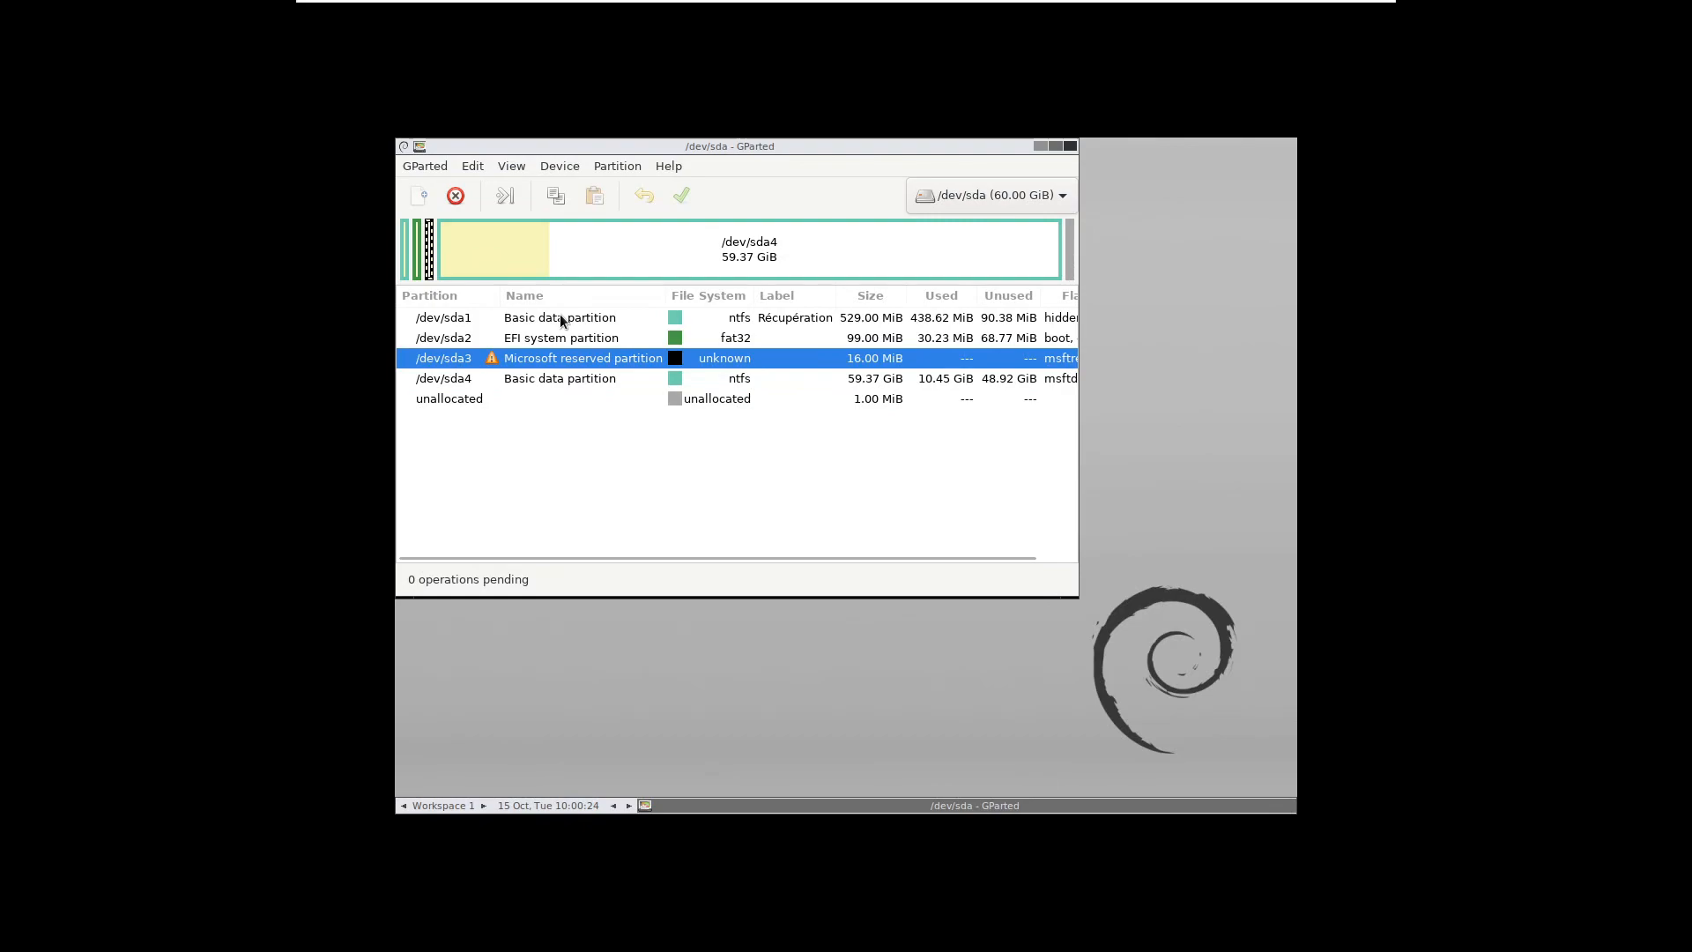
{"action": "left_click", "coordinate": [561, 319]}
{"action": "left_click", "coordinate": [550, 378]}
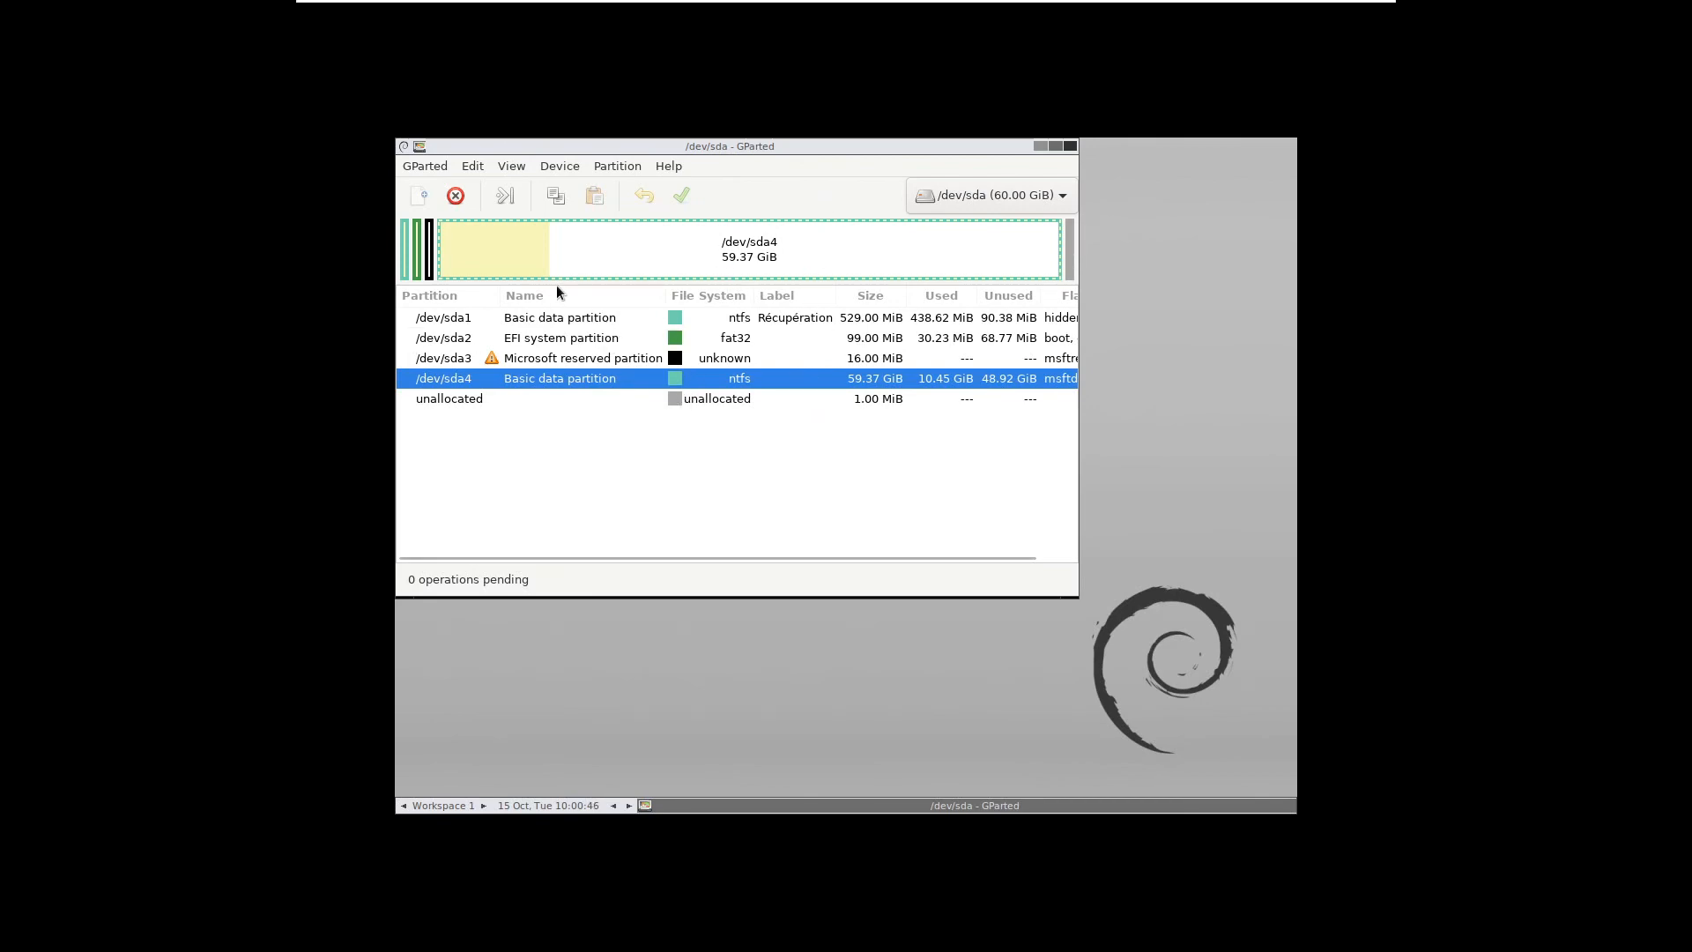
Open the device list several times to confirm /dev/sda is the only disk
{"action": "left_click", "coordinate": [953, 197]}
{"action": "left_click", "coordinate": [957, 199]}
{"action": "left_click", "coordinate": [989, 198]}
{"action": "left_click", "coordinate": [988, 197]}
{"action": "left_click", "coordinate": [1054, 203]}
{"action": "left_click", "coordinate": [1052, 208]}
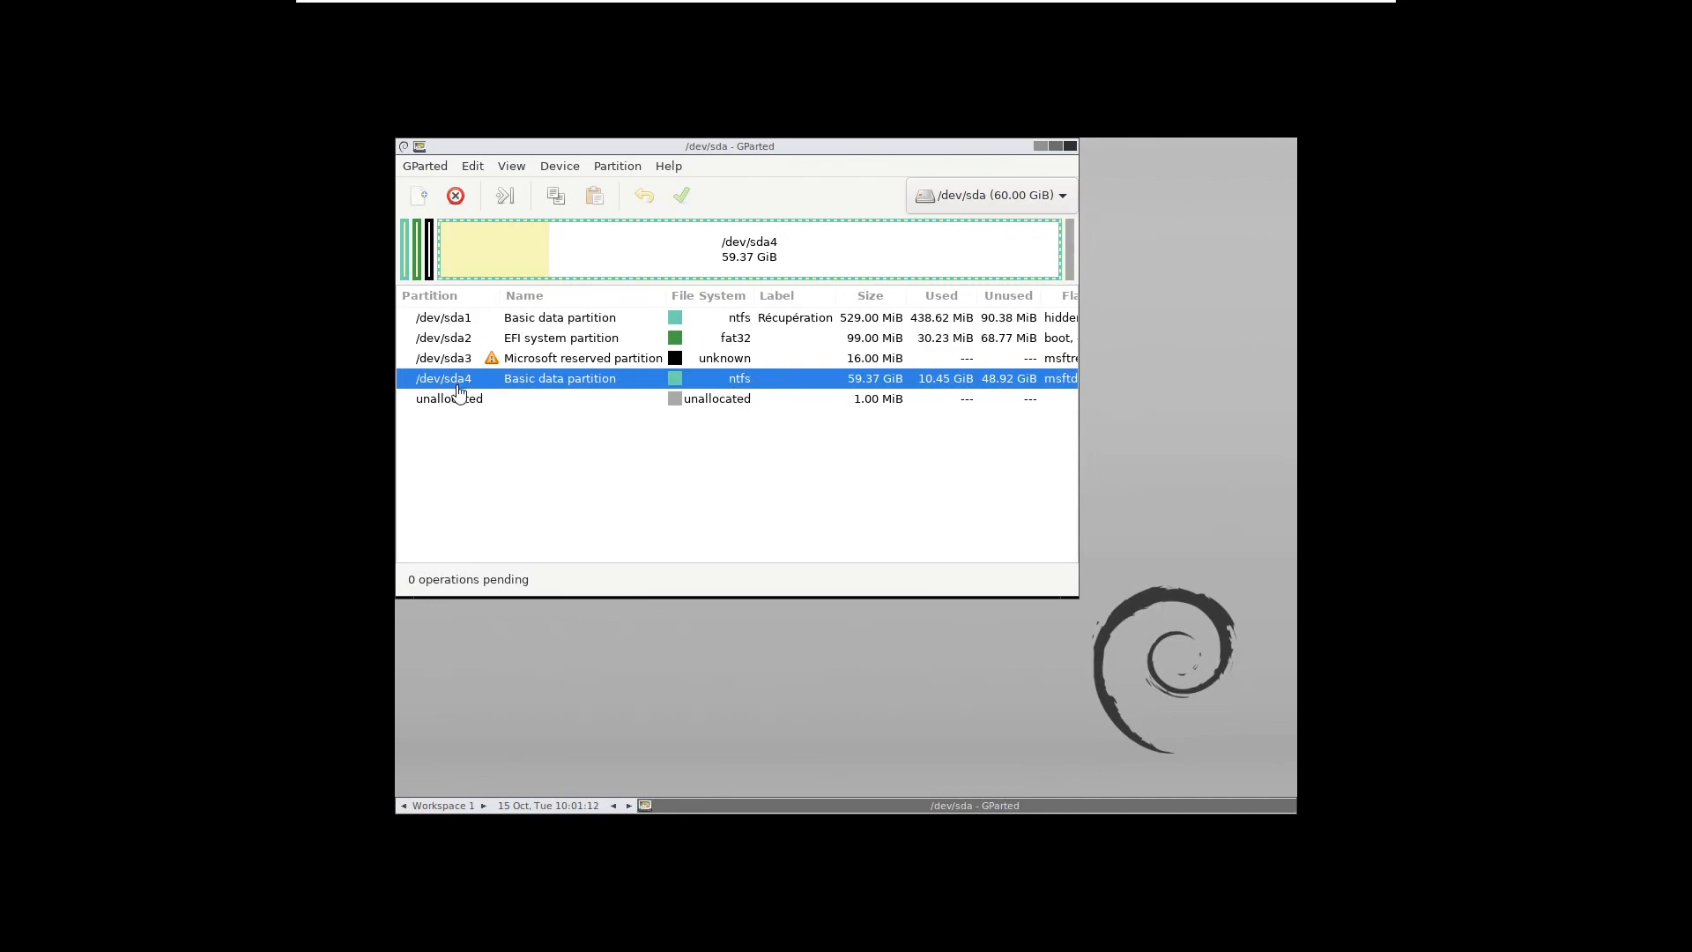
Reselect /dev/sda1 and /dev/sda4, then close GParted without making changes
{"action": "left_click", "coordinate": [730, 323]}
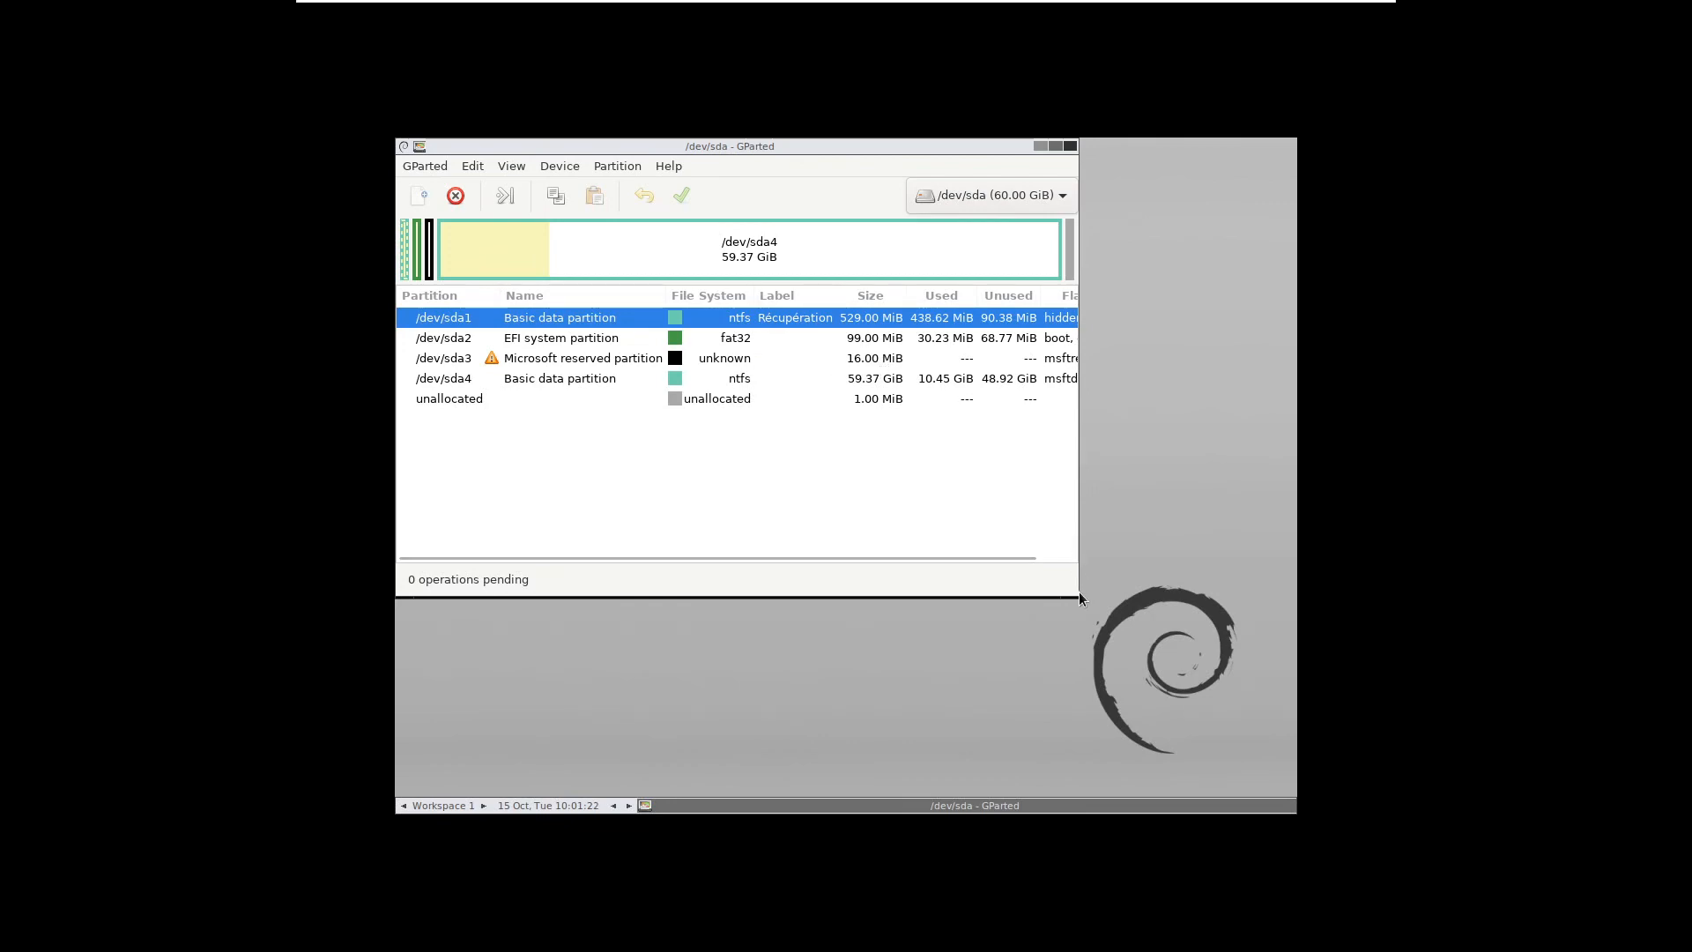
{"action": "left_click", "coordinate": [610, 379]}
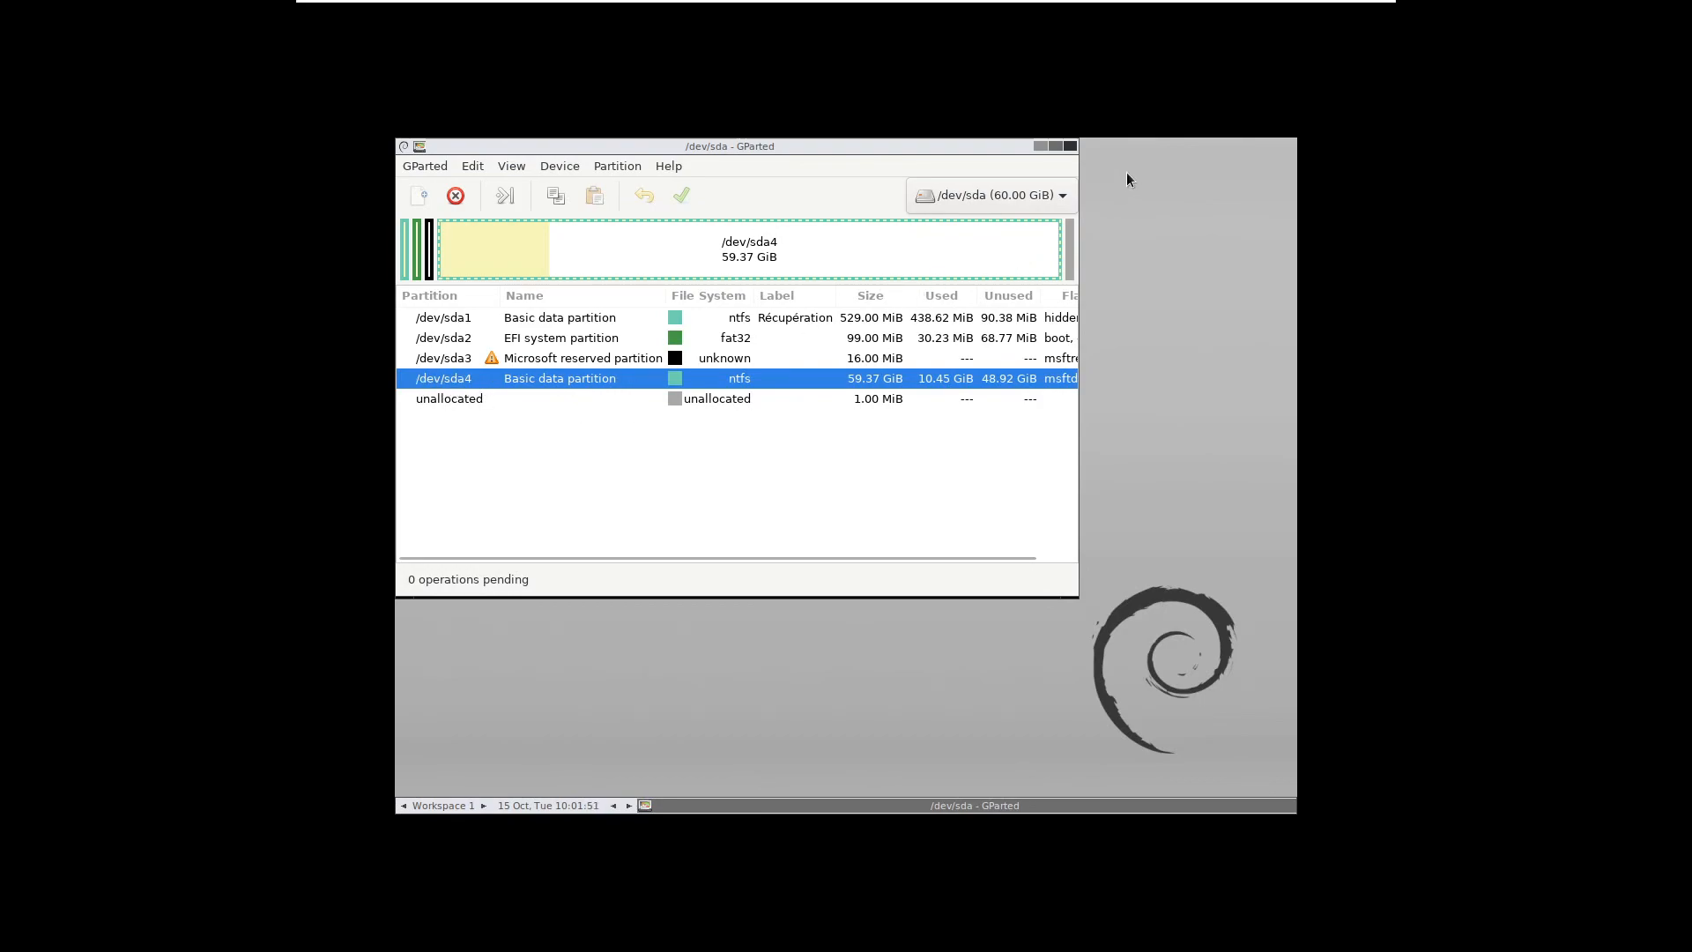
{"action": "left_click", "coordinate": [1070, 146]}
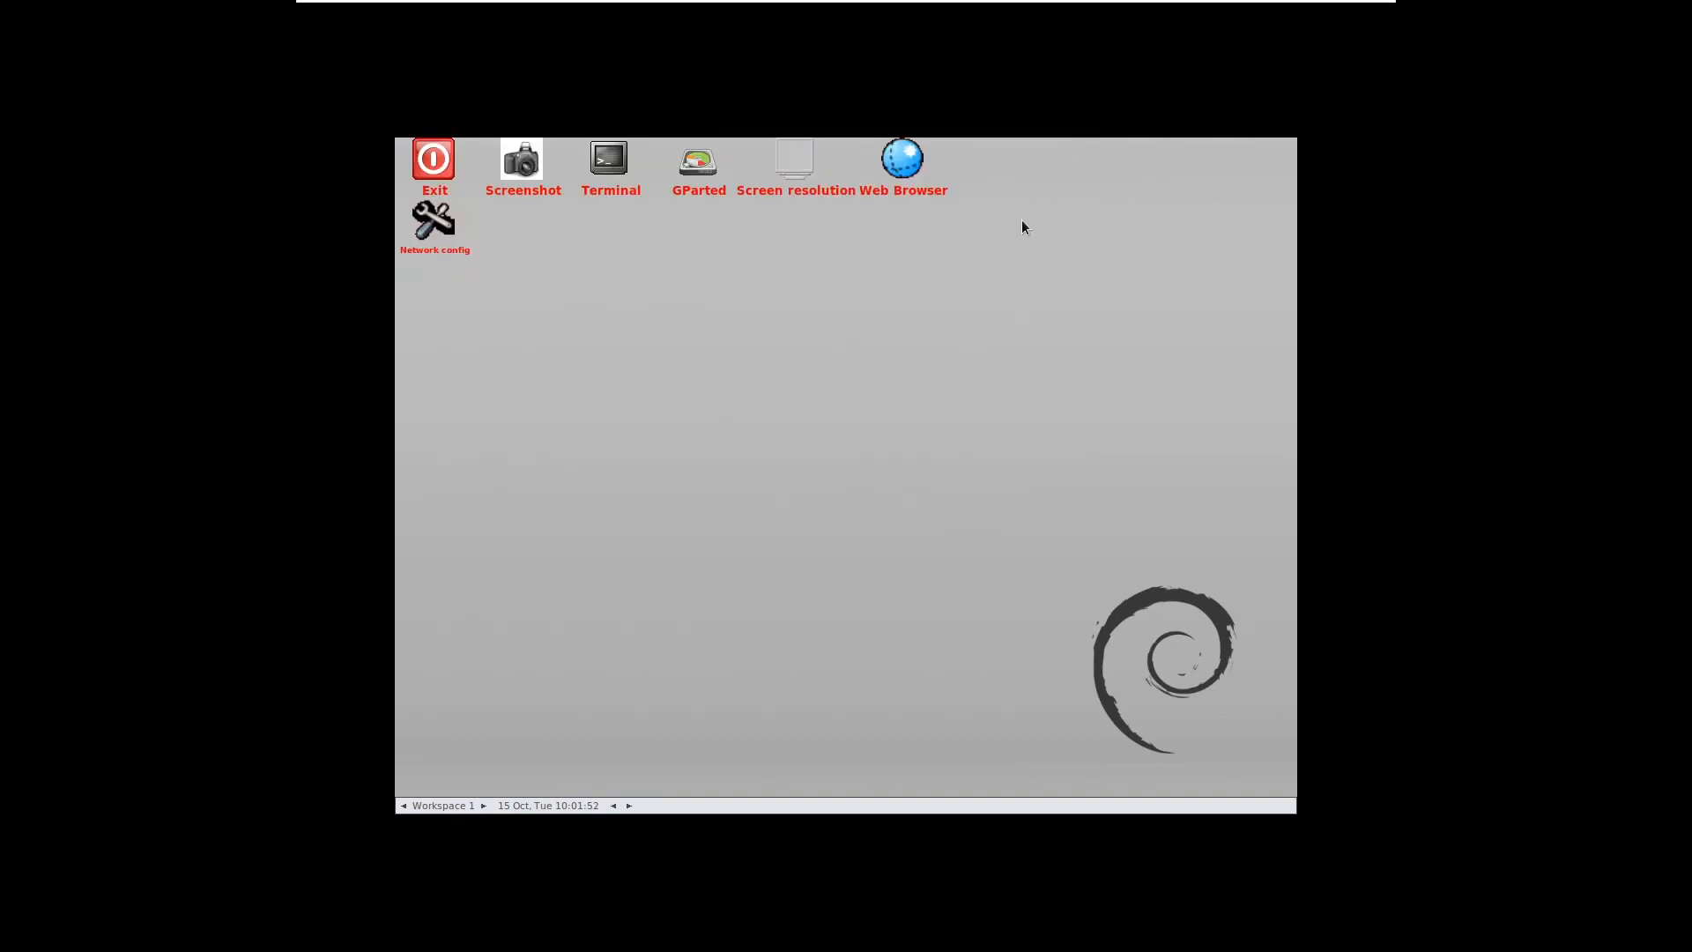
Open a terminal, switch the display to 2560x1600 and keep it, then centre the terminal window
{"action": "double_click", "coordinate": [610, 172]}
{"action": "double_click", "coordinate": [798, 163]}
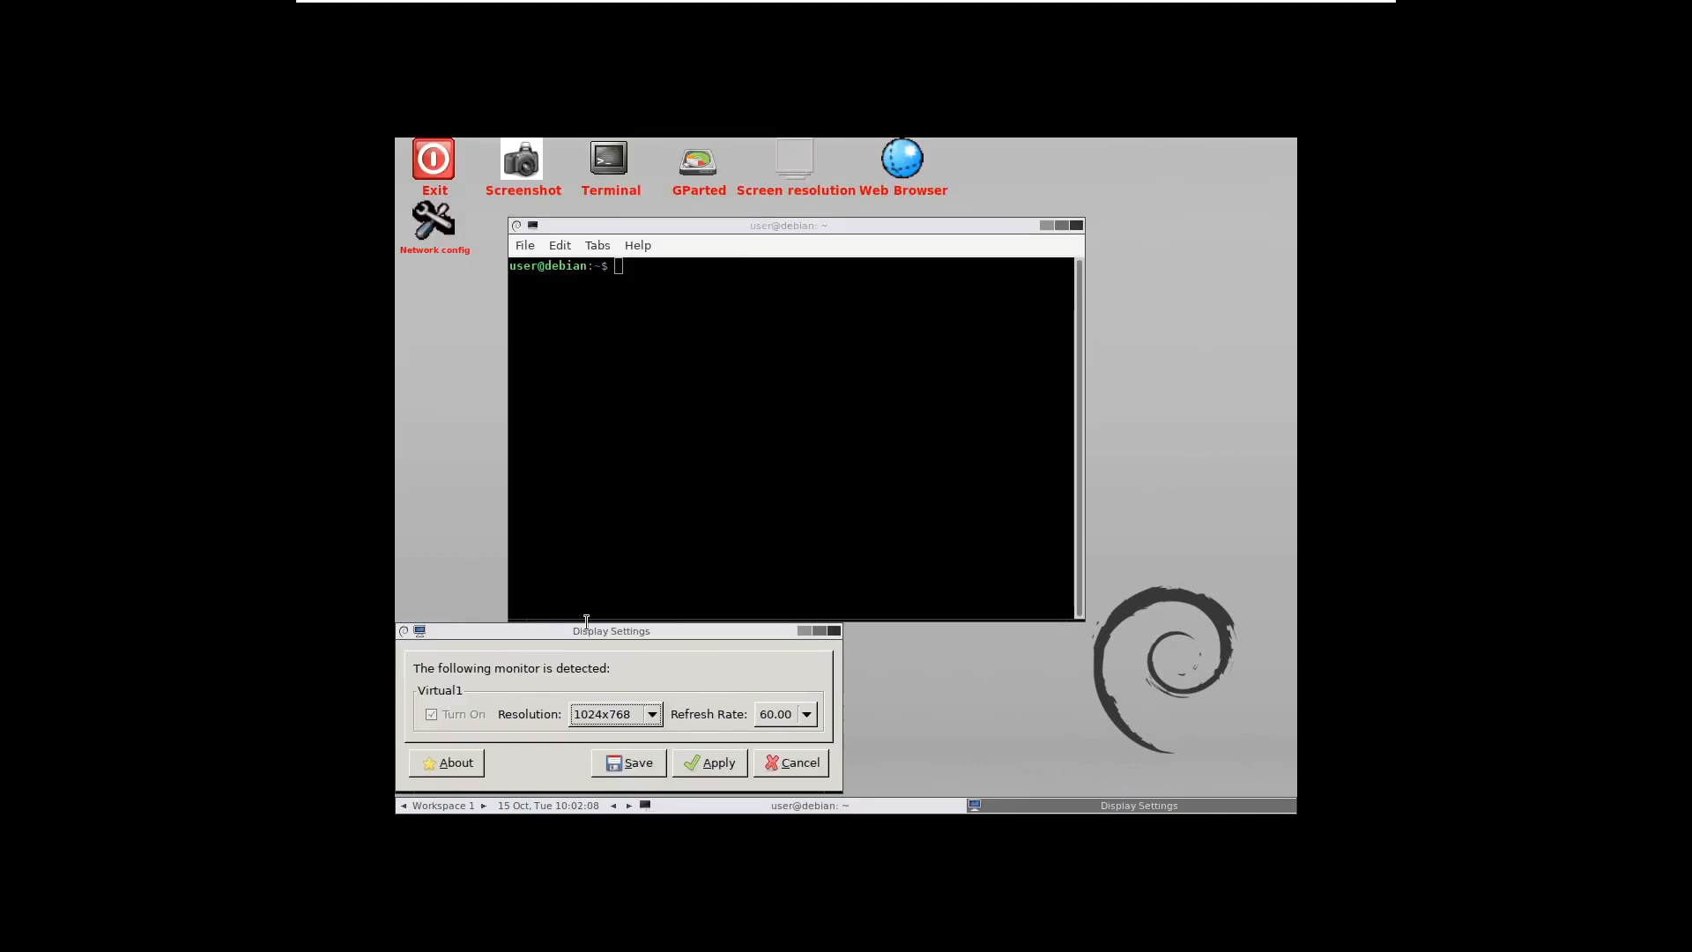
{"action": "left_click", "coordinate": [646, 719]}
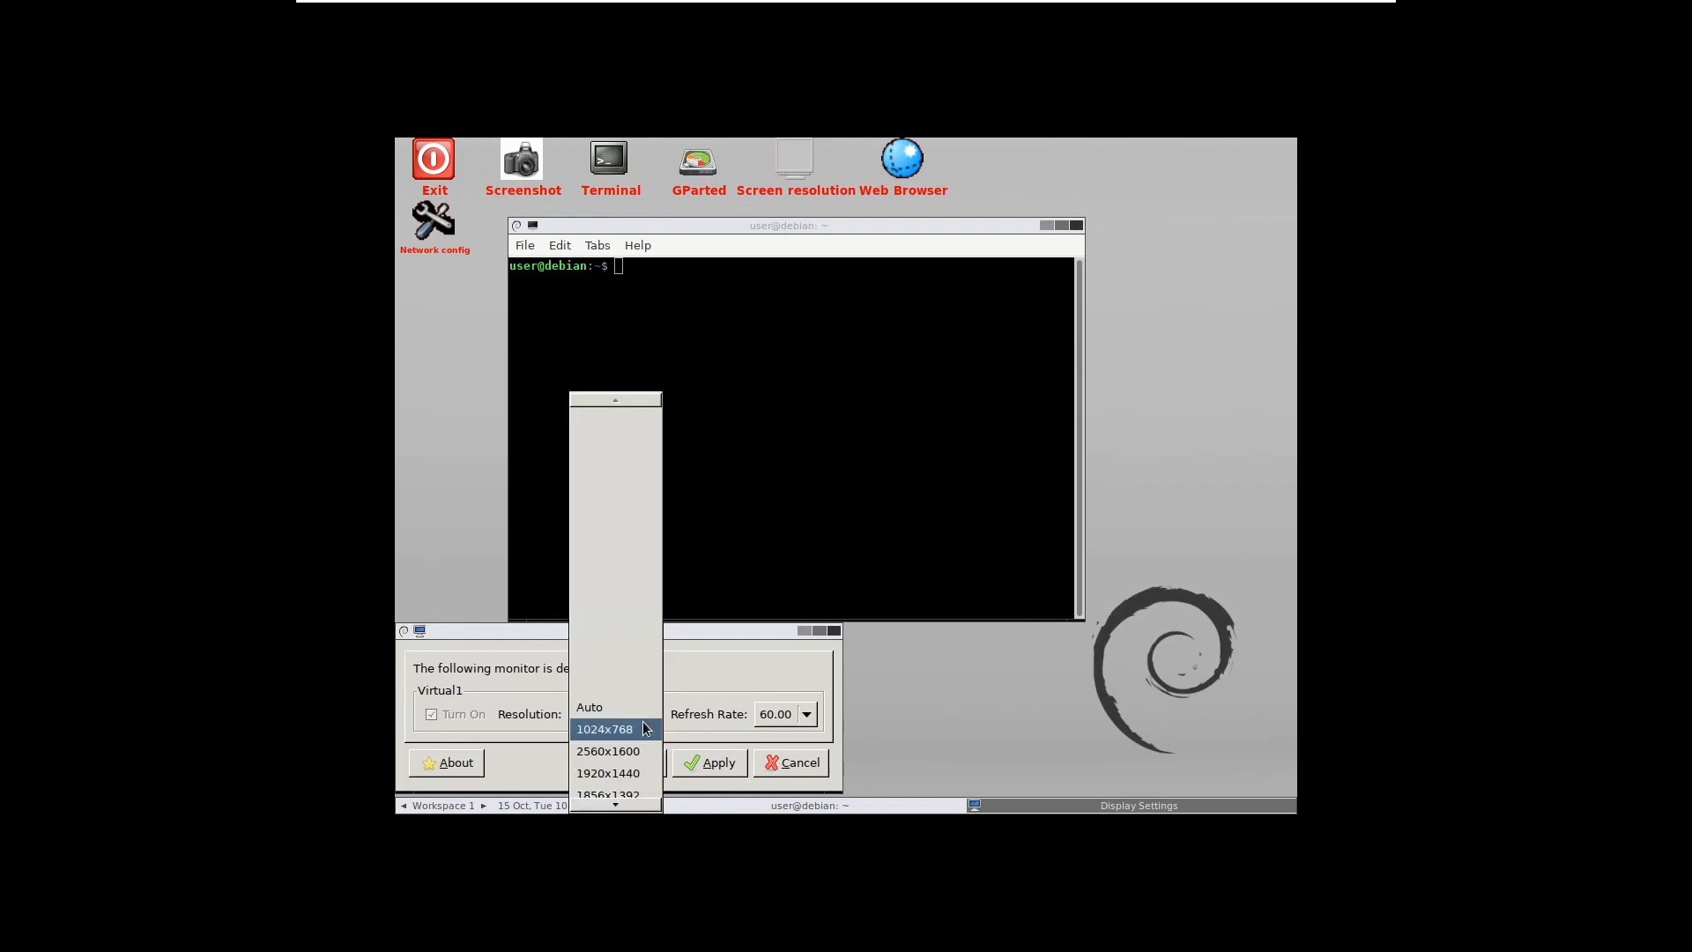
{"action": "left_click", "coordinate": [641, 751]}
{"action": "left_click", "coordinate": [711, 762]}
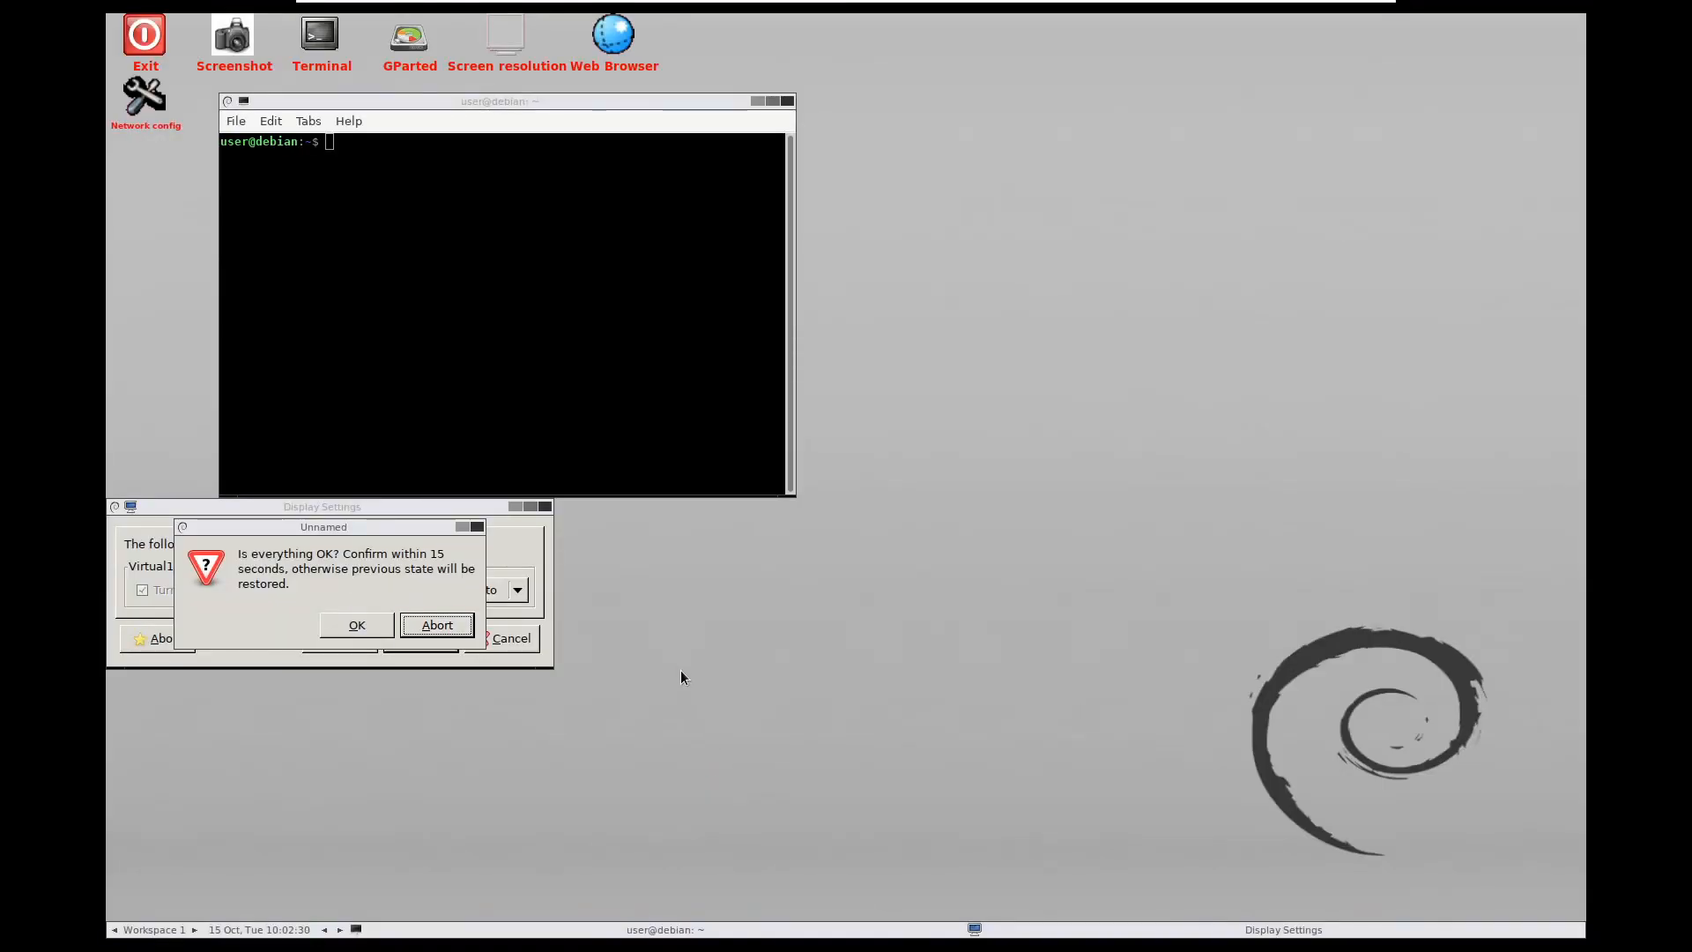
{"action": "left_click", "coordinate": [357, 625]}
{"action": "left_click_drag", "start_coordinate": [480, 105], "coordinate": [630, 137]}
Raise the LXTerminal font from 10 to 12-point Monospace and enlarge and reposition the window
{"action": "left_click", "coordinate": [385, 154]}
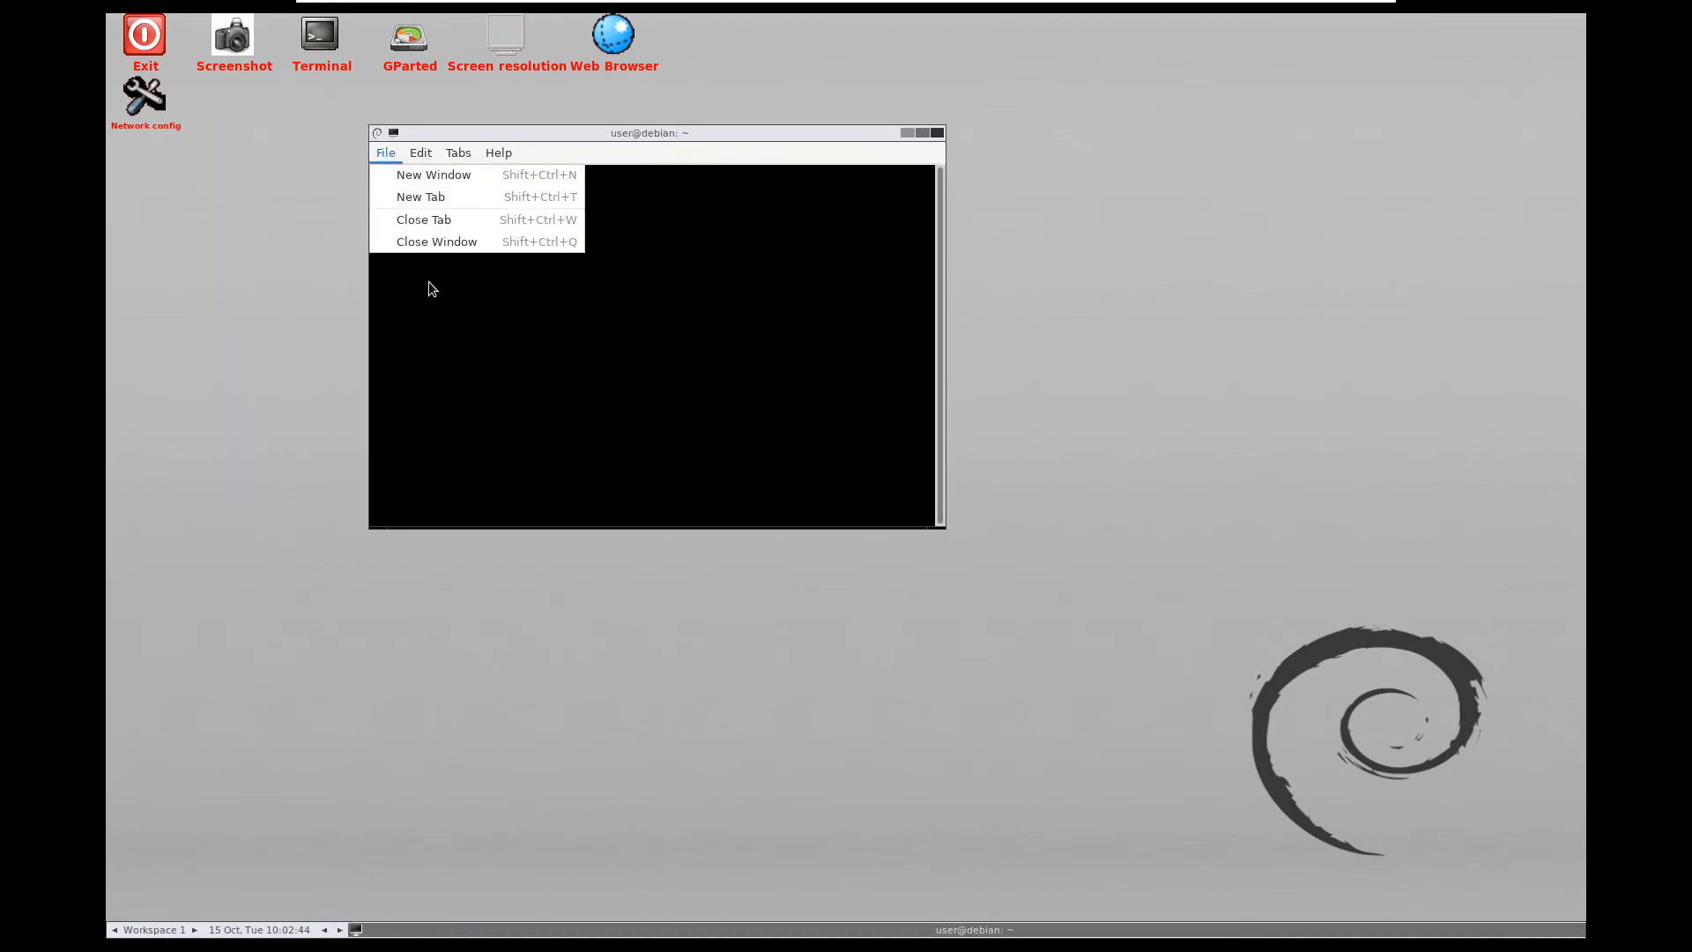
{"action": "mouse_move", "coordinate": [409, 155]}
{"action": "left_click", "coordinate": [474, 309]}
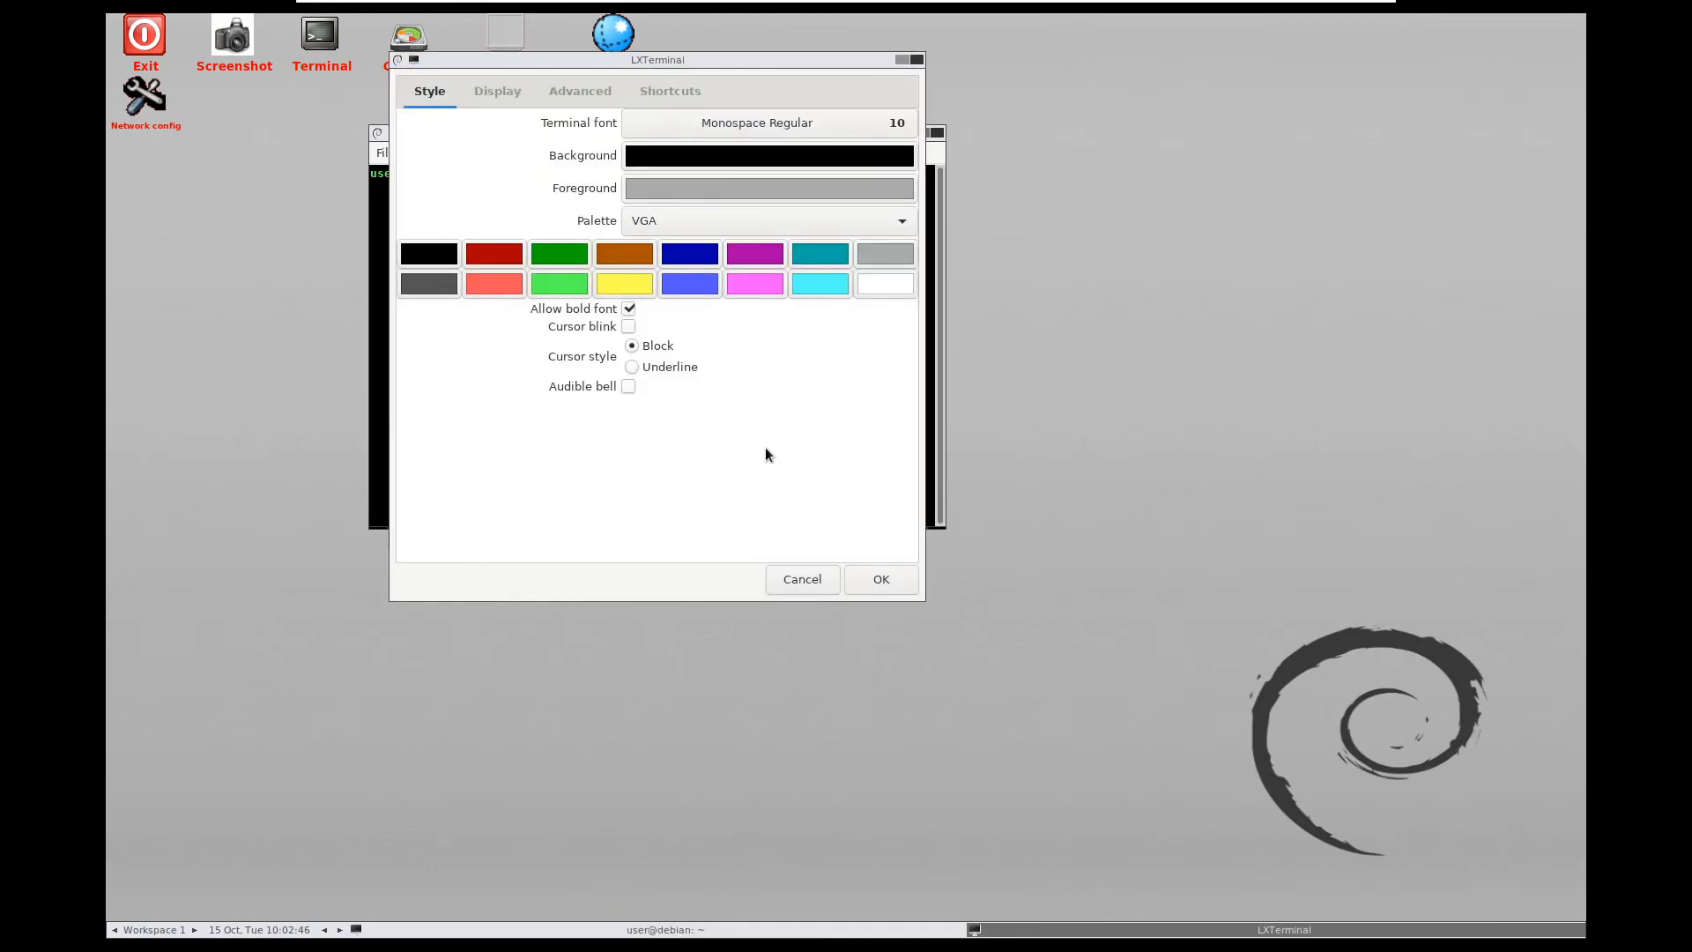
{"action": "left_click", "coordinate": [510, 91]}
{"action": "left_click", "coordinate": [430, 90]}
{"action": "left_click", "coordinate": [907, 123]}
{"action": "left_click", "coordinate": [818, 487]}
{"action": "left_click_drag", "start_coordinate": [945, 528], "coordinate": [1503, 856]}
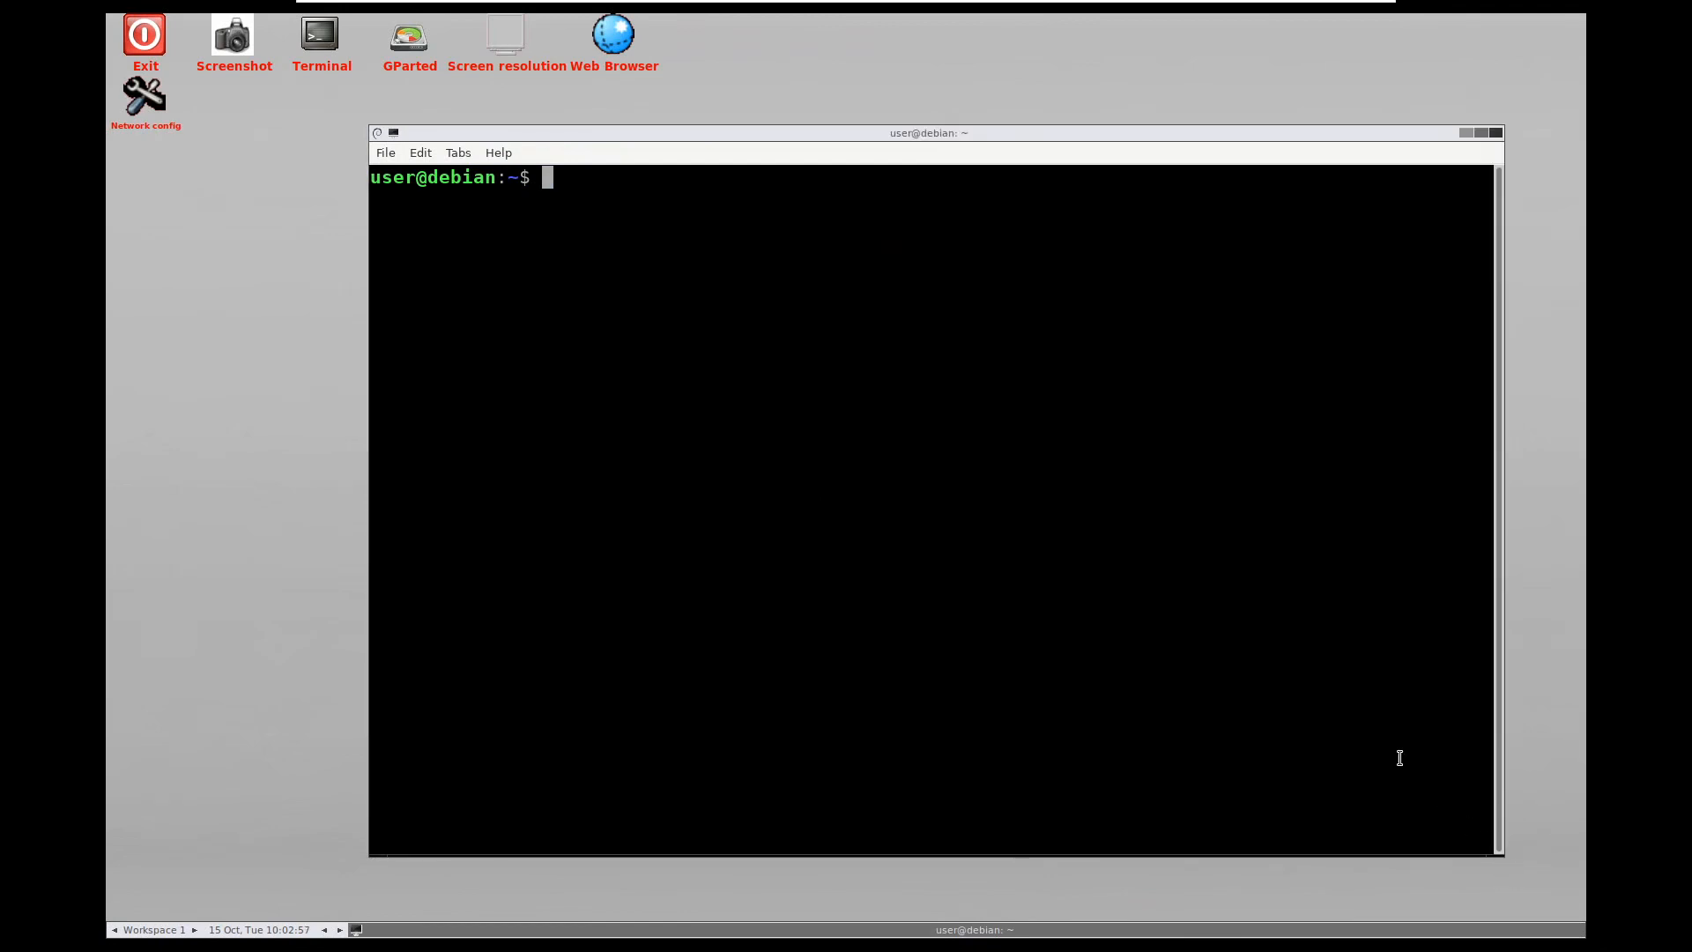
{"action": "left_click_drag", "start_coordinate": [904, 133], "coordinate": [839, 124]}
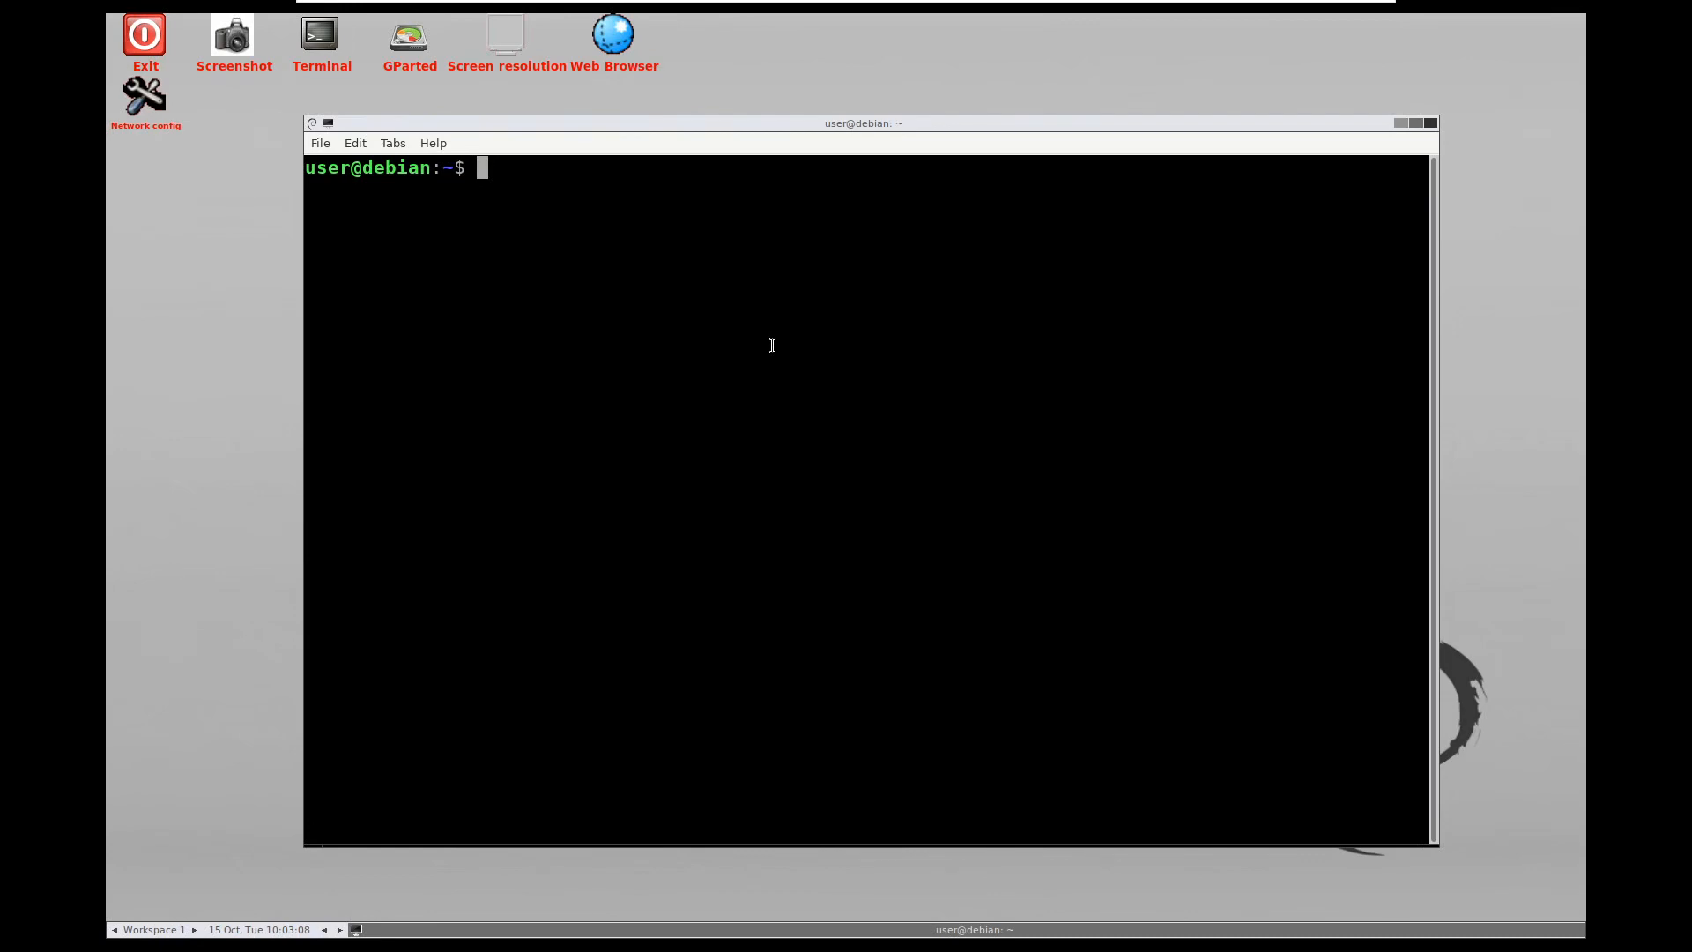
Enter 'sudo mount -t ntfs-3g -o remove_hiberfile /dev/sda4 /mnt' at the prompt, correcting typos, and submit it
{"action": "type", "text": "sudo "}
{"action": "type", "text": ",o"}
{"action": "key", "text": "BackSpace"}
{"action": "key", "text": "BackSpace"}
{"action": "type", "text": "mount "}
{"action": "type", "text": "6"}
{"action": "key", "text": "BackSpace"}
{"action": "type", "text": "-t ntfs-3g -o remove_hiberfile"}
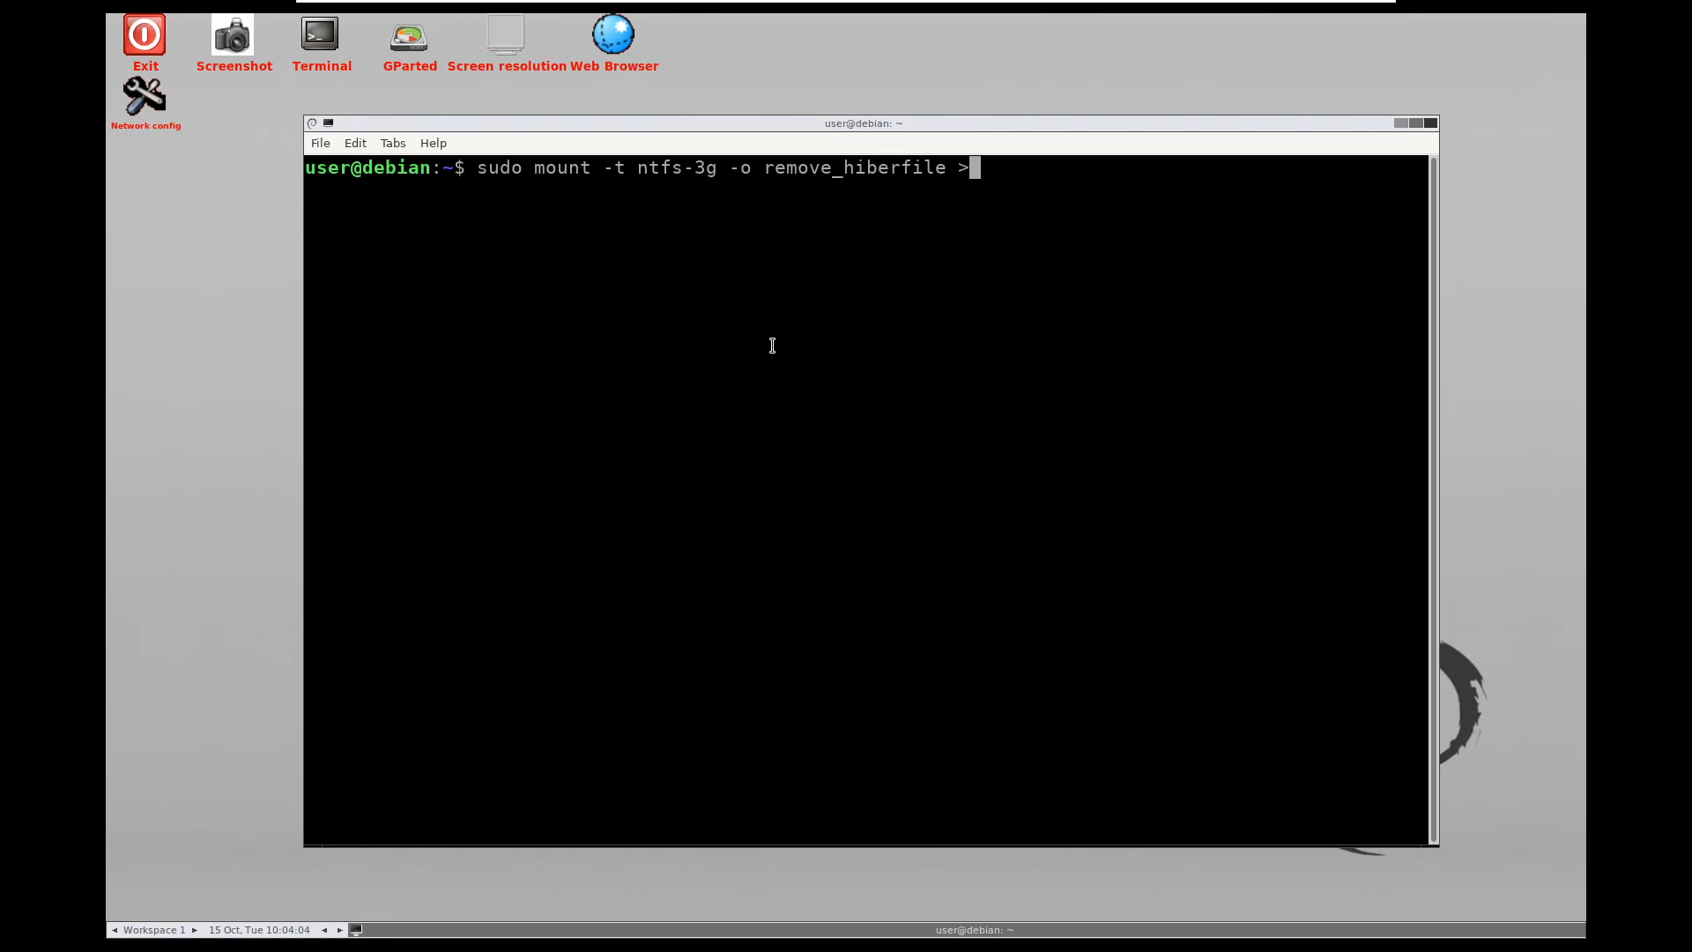
{"action": "type", "text": "/dev/sda4"}
{"action": "type", "text": "/mnt"}
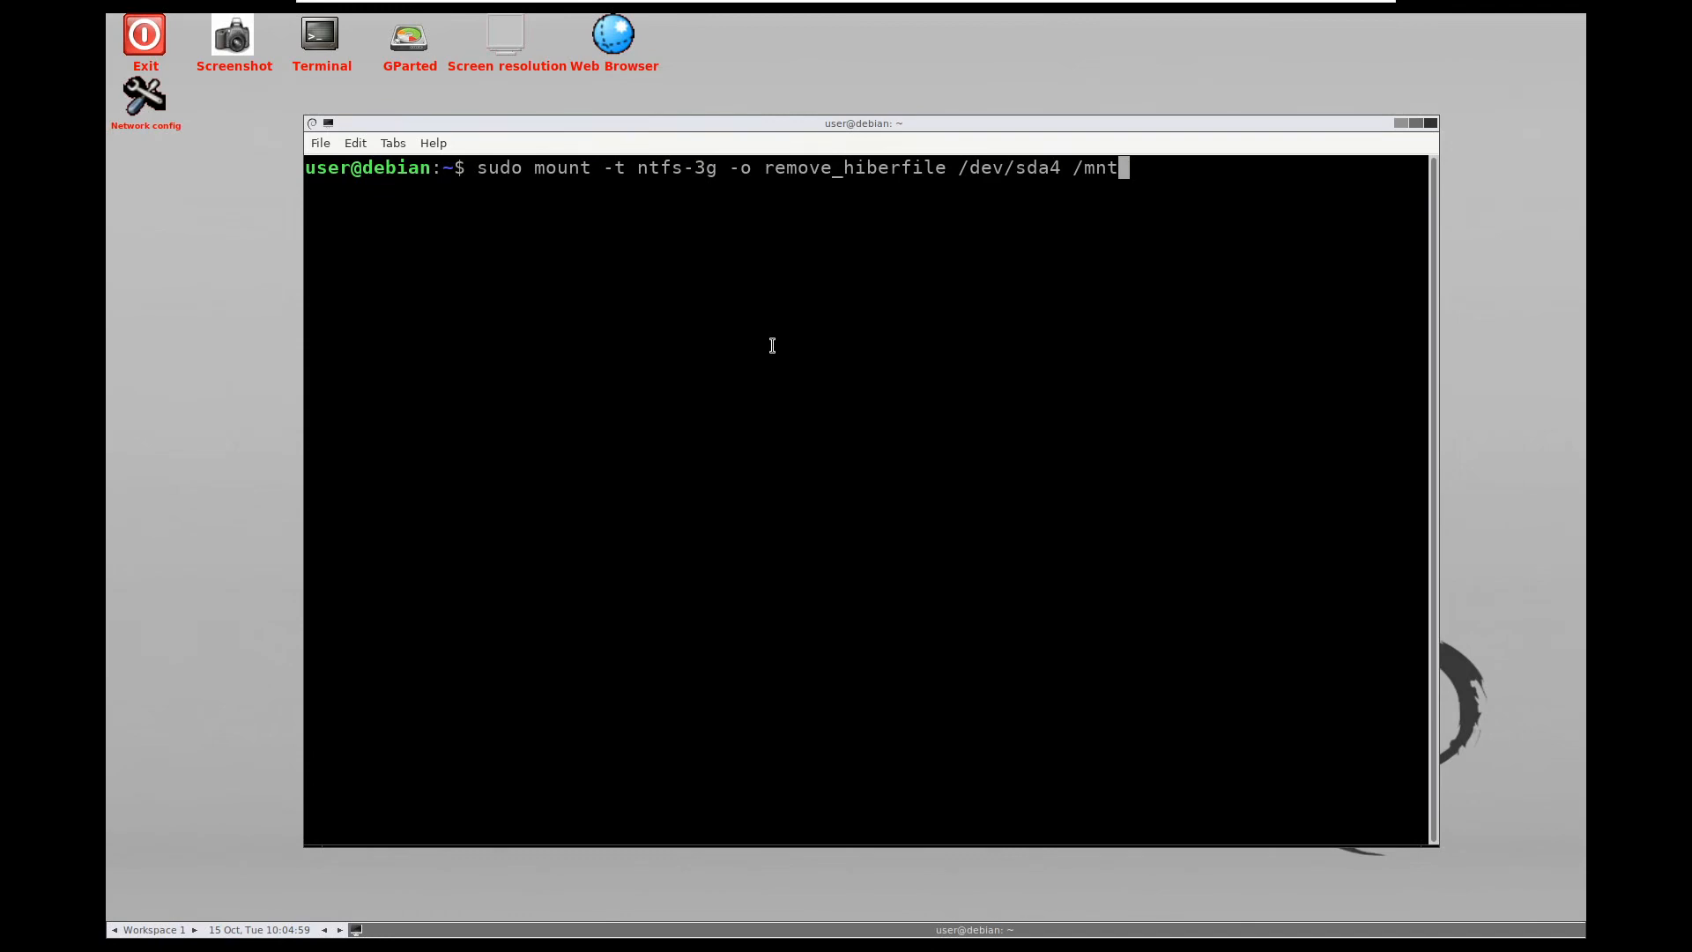
{"action": "key", "text": "Return"}
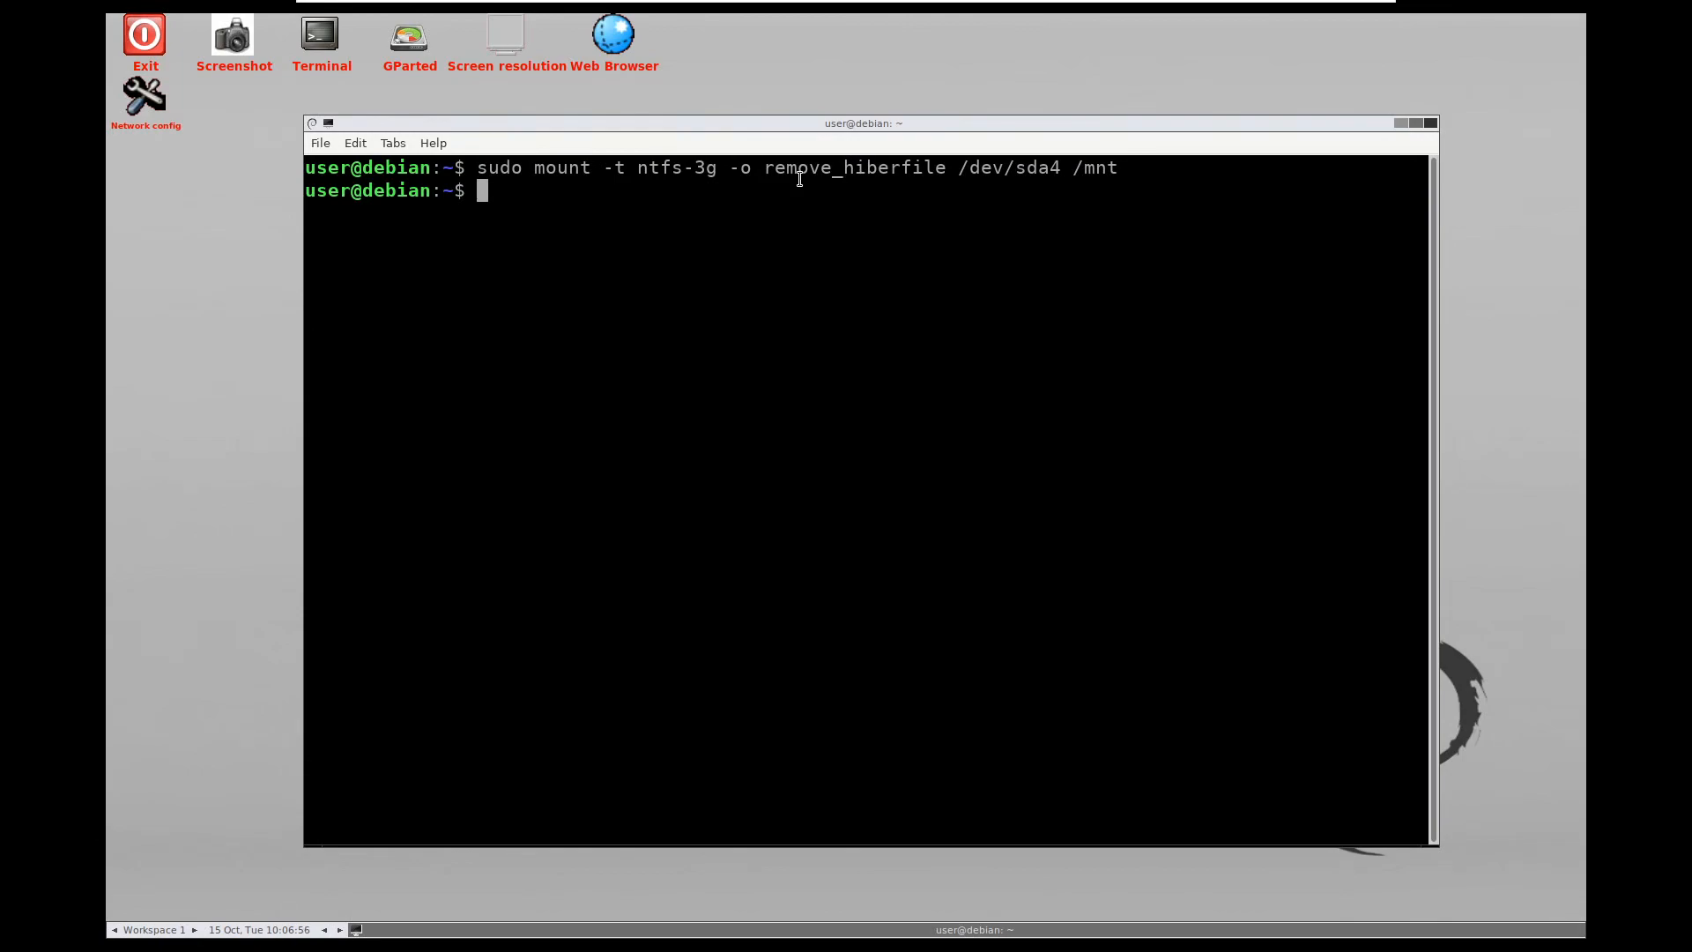
{"action": "type", "text": "sudo"}
{"action": "type", "text": "ntfsfix /s"}
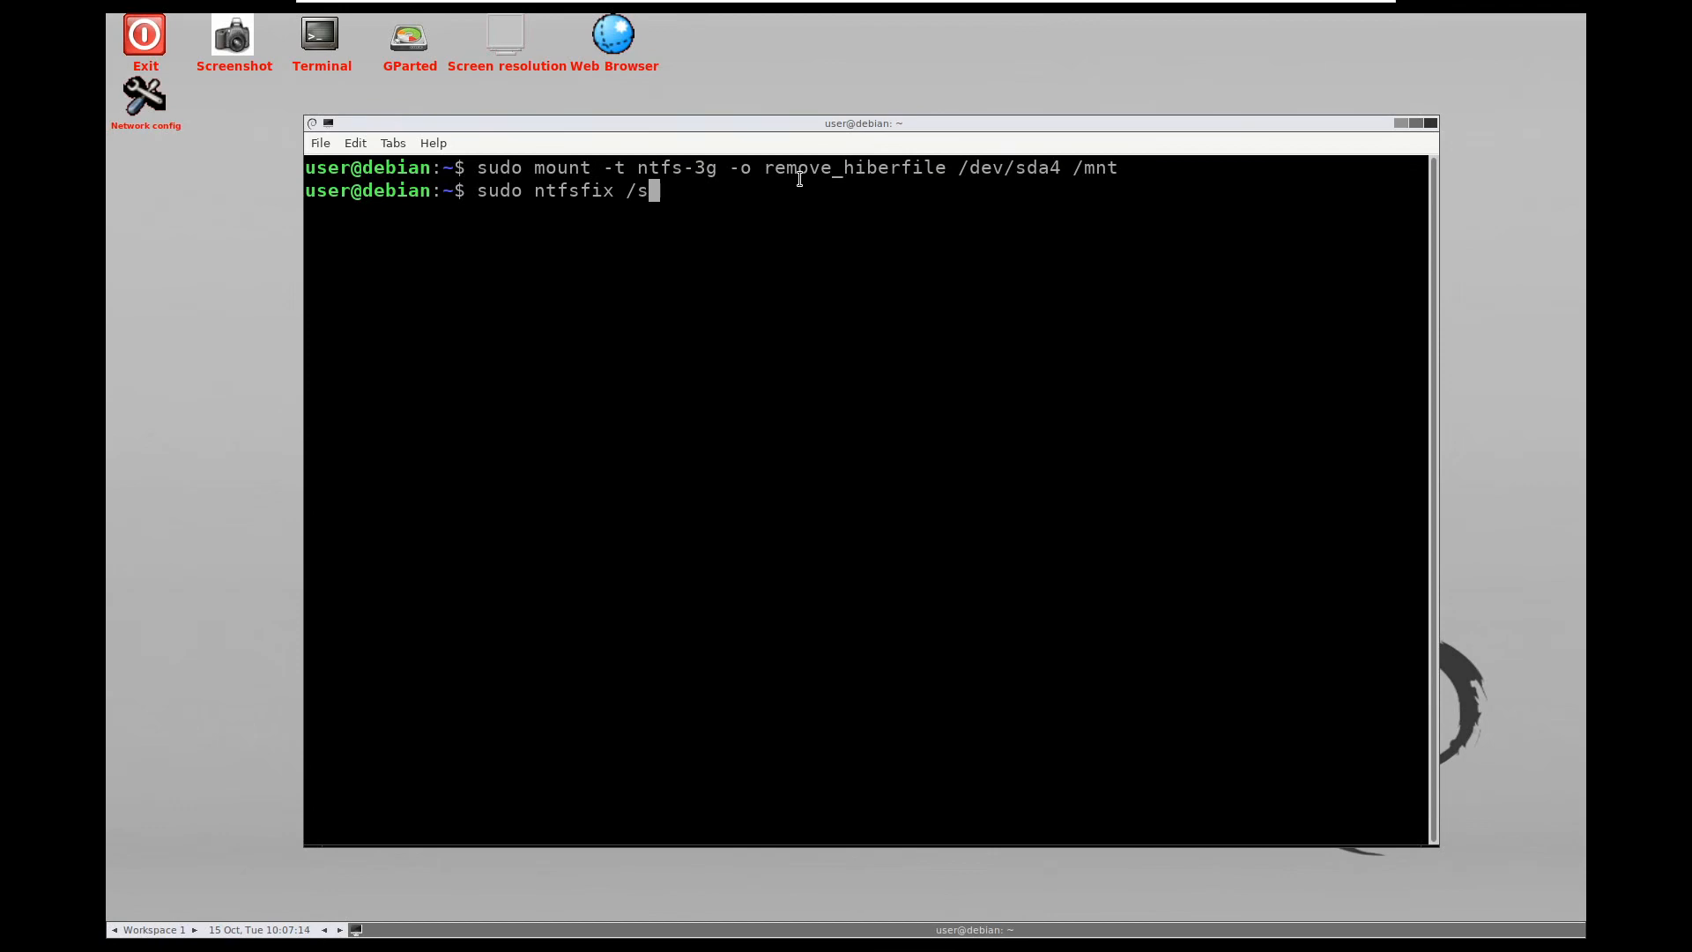
{"action": "type", "text": "dev/sda4"}
{"action": "key", "text": "BackSpace"}
{"action": "key", "text": "BackSpace"}
{"action": "key", "text": "BackSpace"}
{"action": "key", "text": "BackSpace"}
{"action": "key", "text": "BackSpace"}
{"action": "key", "text": "BackSpace"}
{"action": "key", "text": "BackSpace"}
{"action": "key", "text": "BackSpace"}
{"action": "key", "text": "BackSpace"}
{"action": "key", "text": "BackSpace"}
{"action": "key", "text": "BackSpace"}
{"action": "key", "text": "BackSpace"}
{"action": "key", "text": "BackSpace"}
{"action": "key", "text": "BackSpace"}
{"action": "key", "text": "BackSpace"}
{"action": "key", "text": "BackSpace"}
{"action": "key", "text": "BackSpace"}
{"action": "key", "text": "BackSpace"}
{"action": "key", "text": "BackSpace"}
{"action": "key", "text": "BackSpace"}
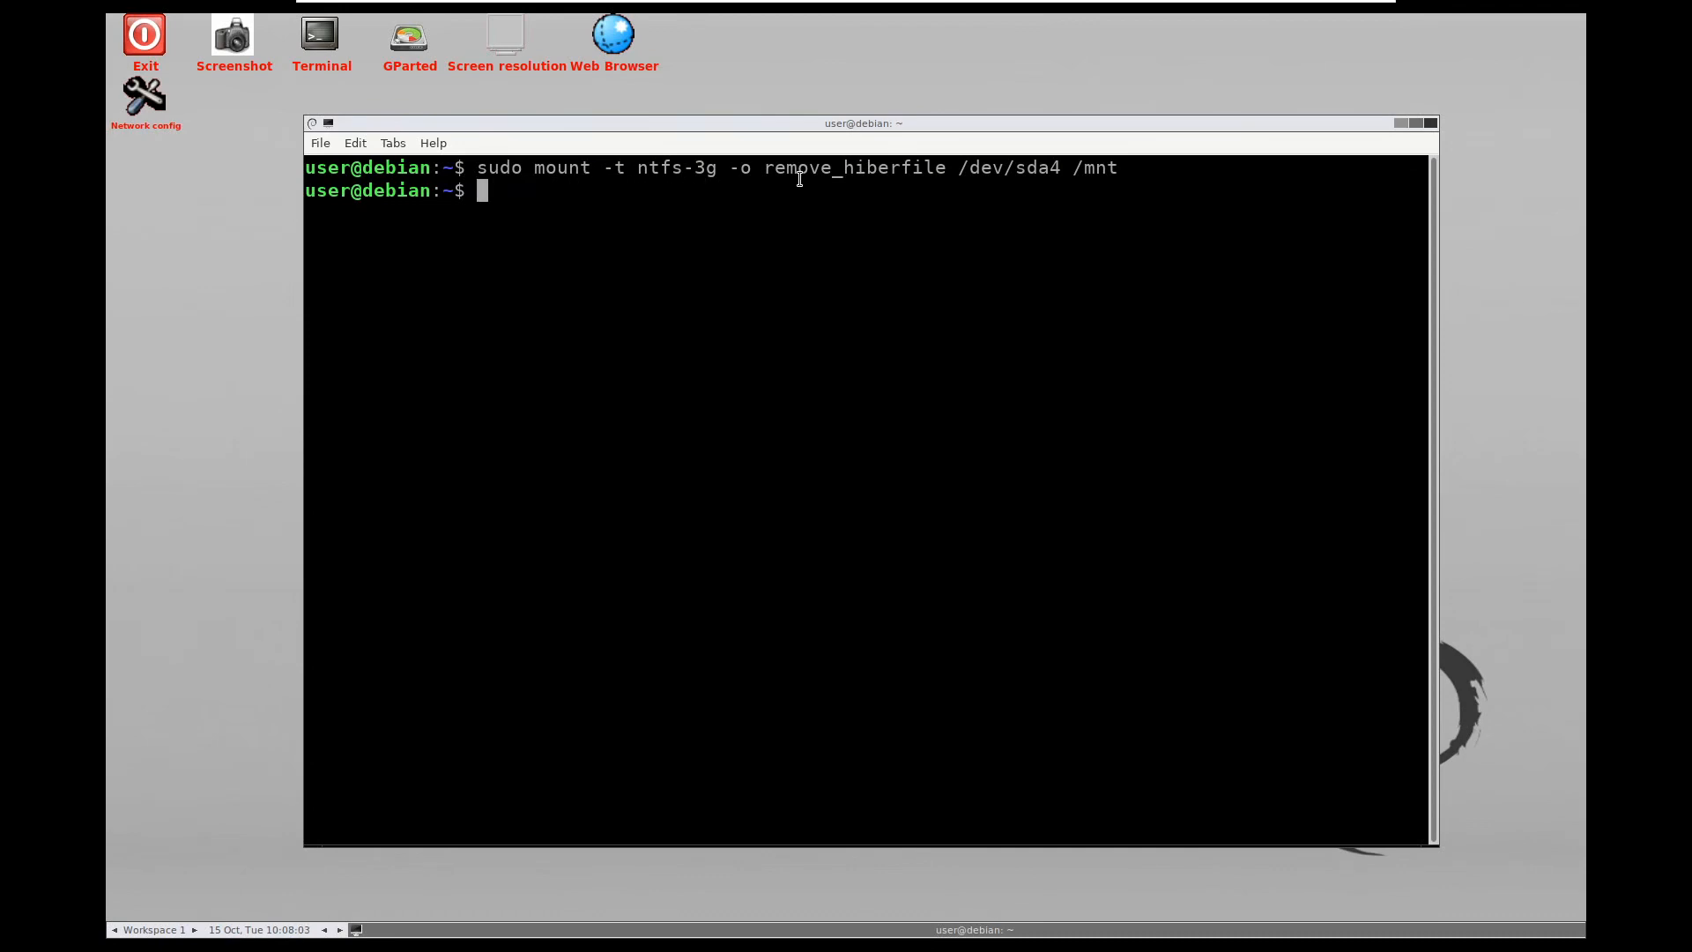
Run 'cd /mnt' and 'ls' to list the Windows partition, then start typing 'cd /Windows/Syste'
{"action": "type", "text": "cd /mnt"}
{"action": "key", "text": "Return"}
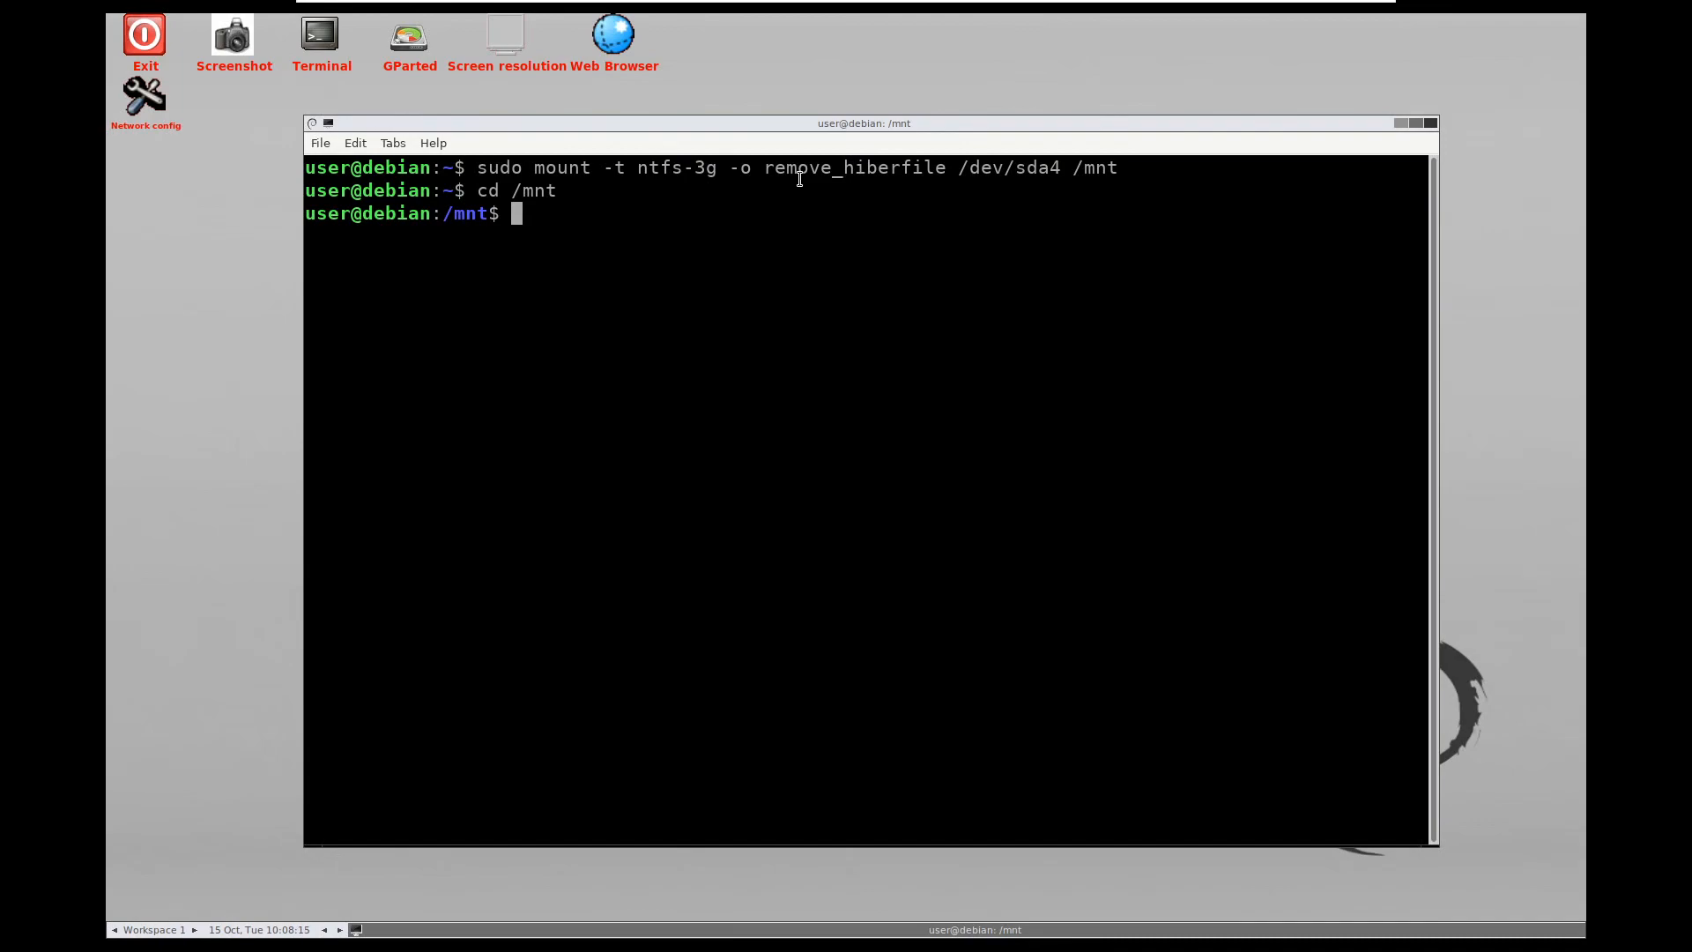
{"action": "type", "text": "ls"}
{"action": "key", "text": "Return"}
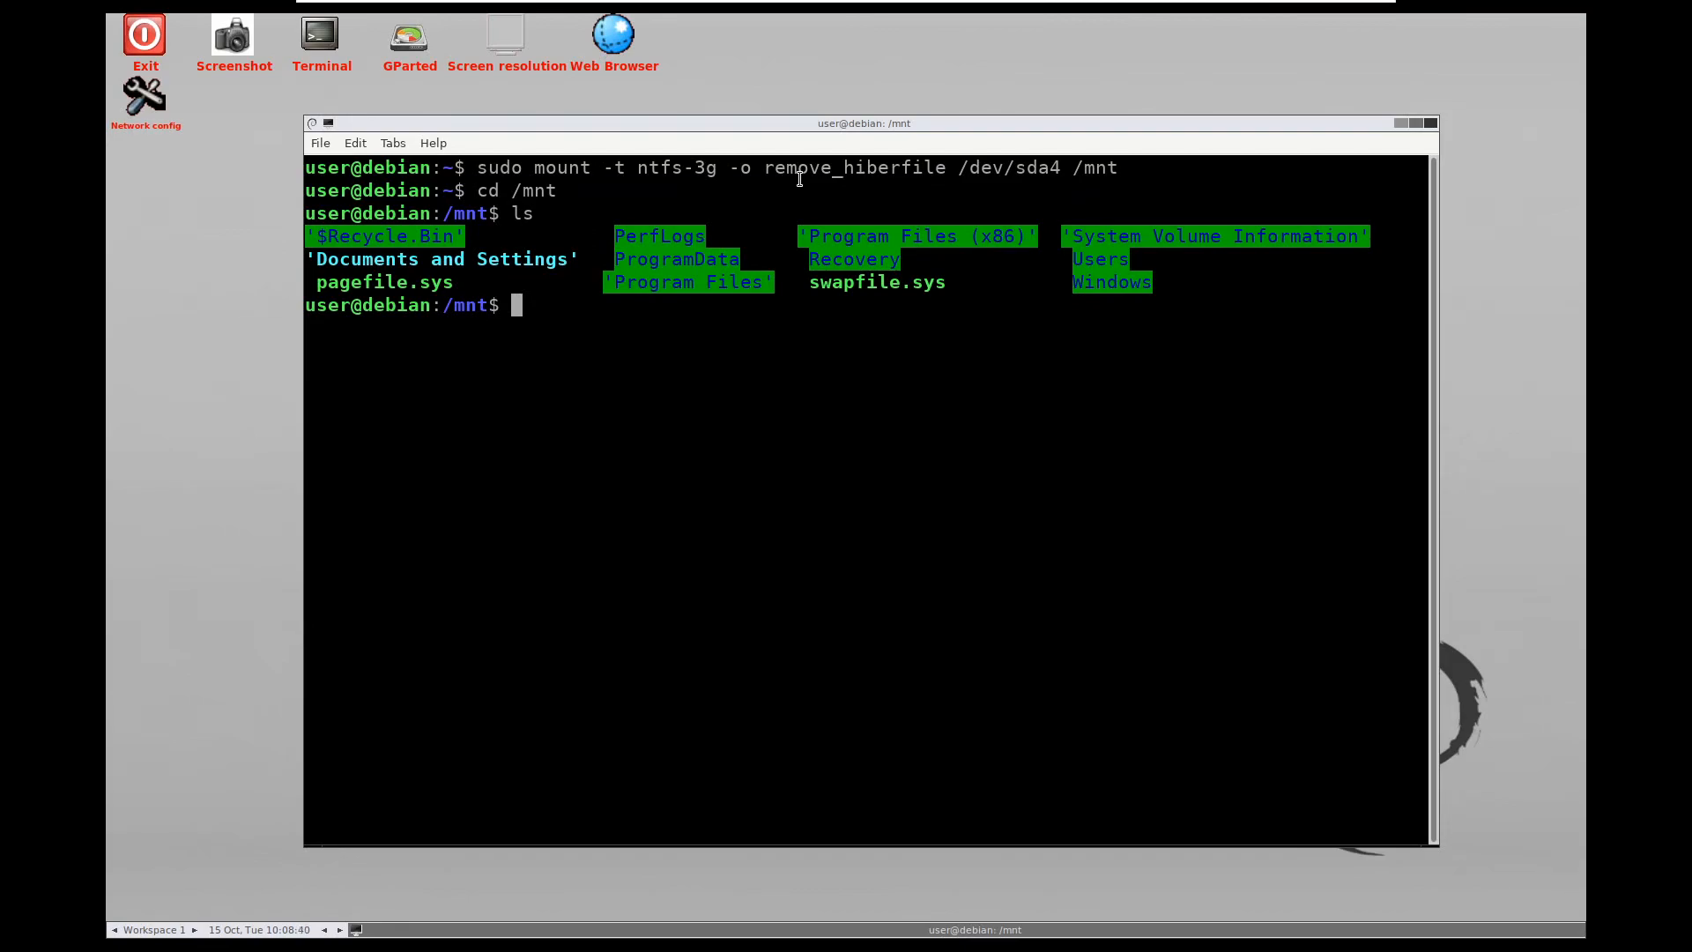
{"action": "type", "text": "cd /Windows/System32"}
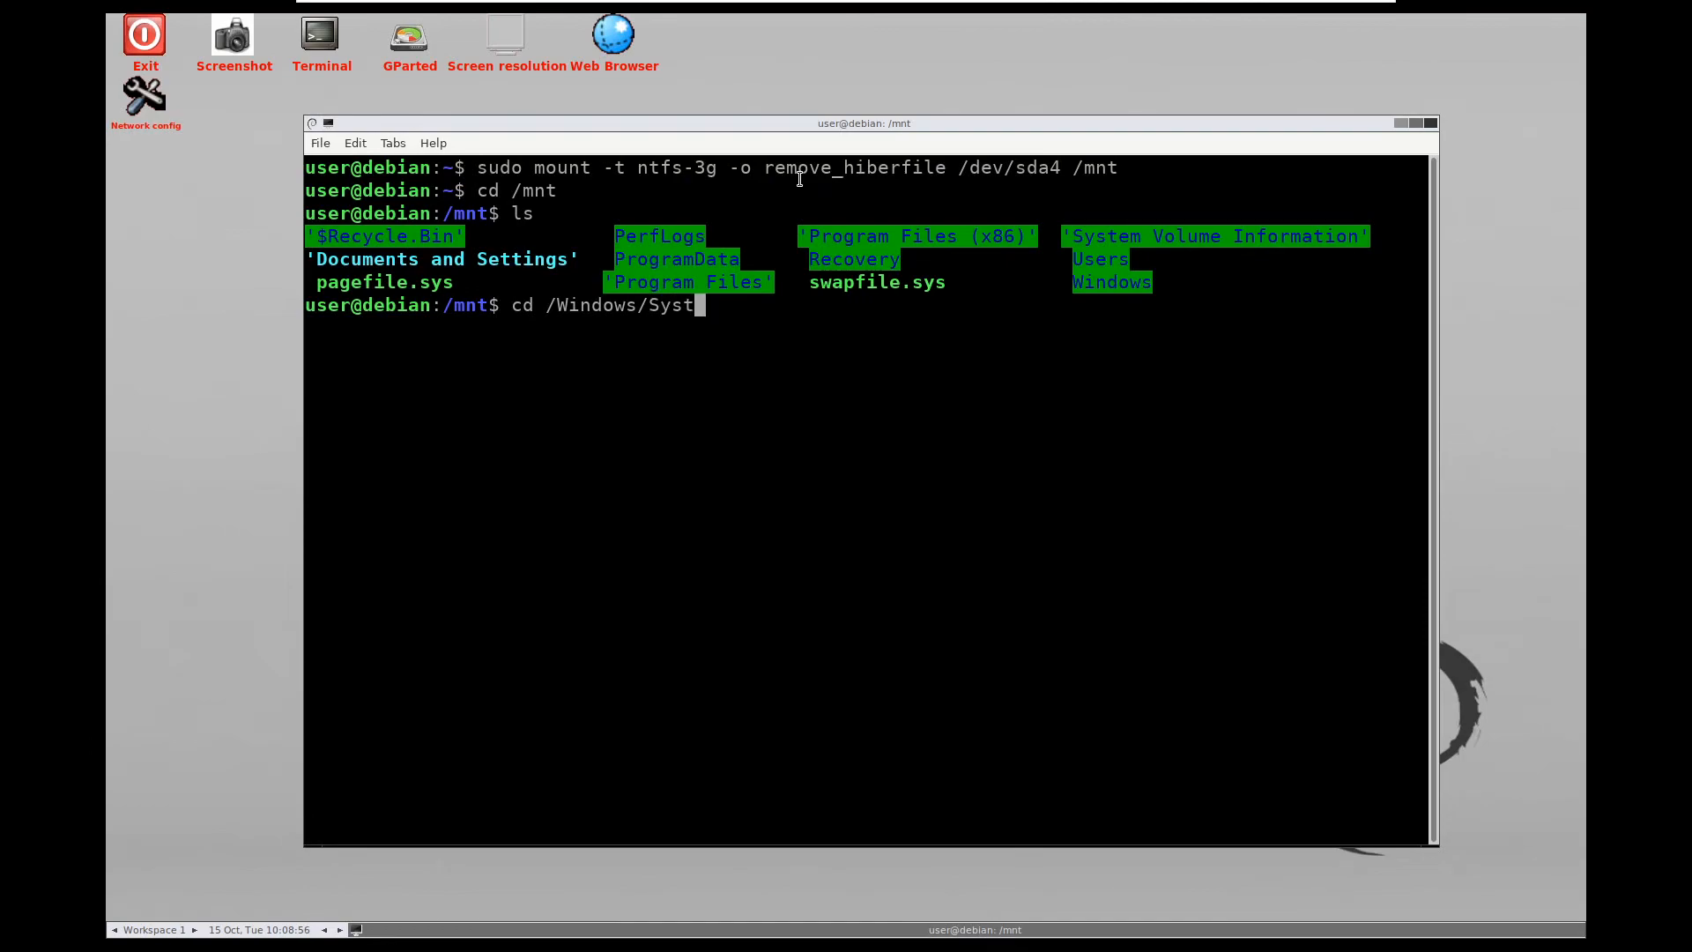
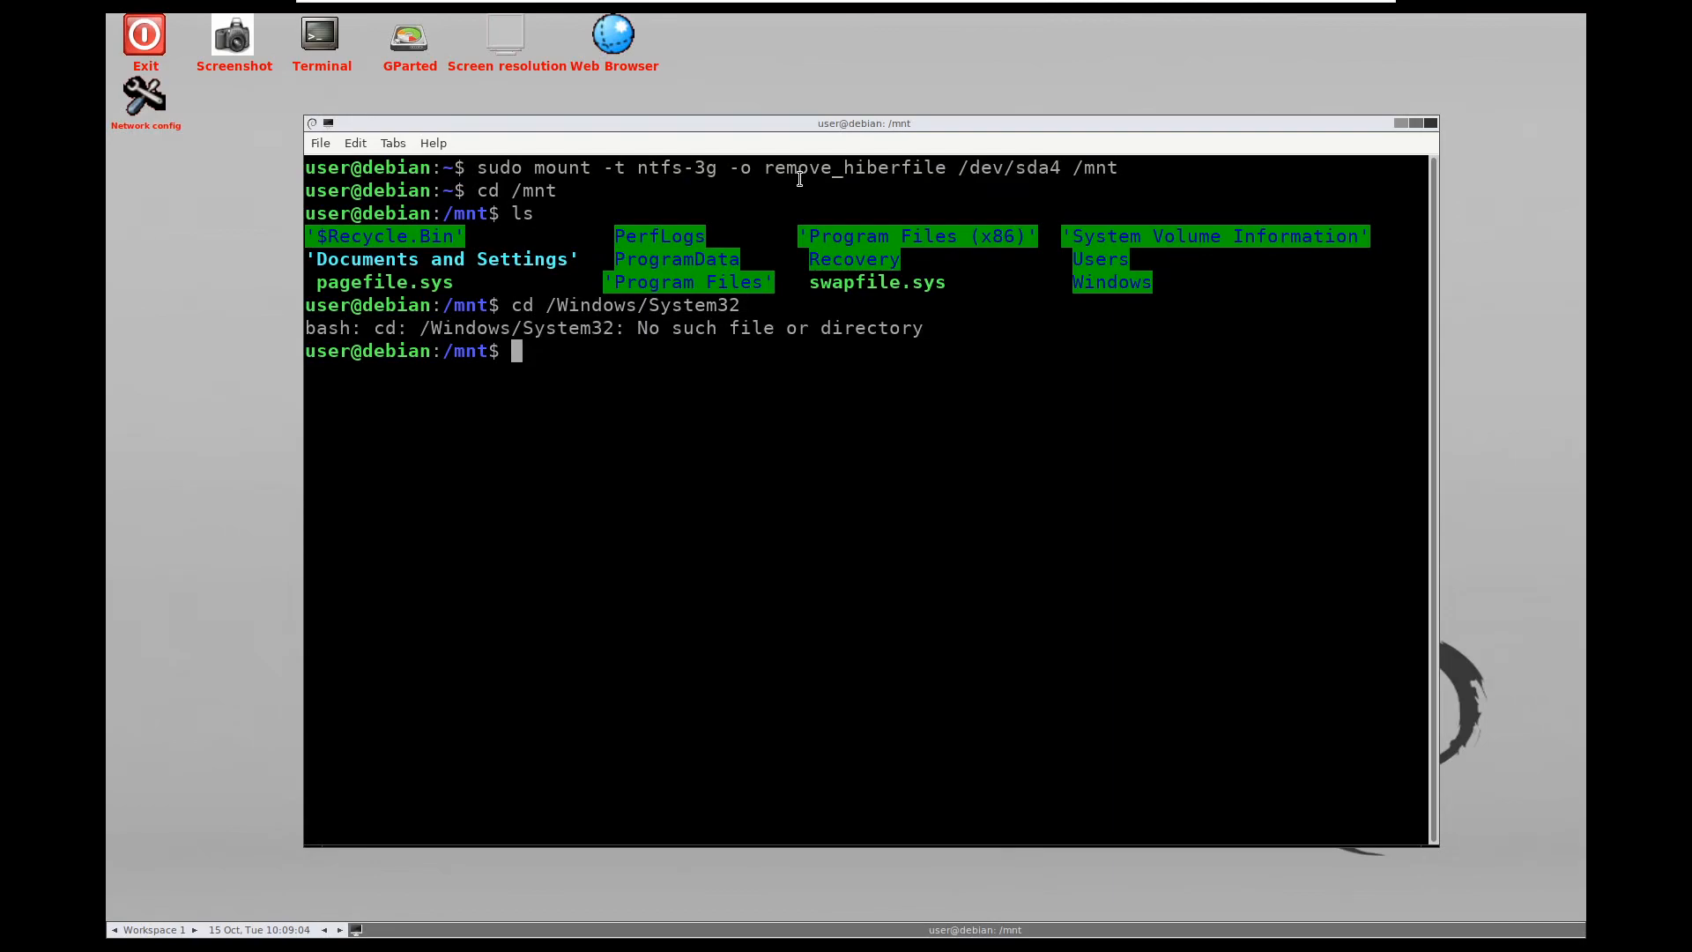
Rerun the previous command as relative 'cd Windows/System32' to enter System32 under /mnt
{"action": "key", "text": "Up"}
{"action": "key", "text": "Left"}
{"action": "key", "text": "Left"}
{"action": "key", "text": "Left"}
{"action": "key", "text": "Left"}
{"action": "key", "text": "Left"}
{"action": "key", "text": "Left"}
{"action": "key", "text": "Left"}
{"action": "key", "text": "Left"}
{"action": "key", "text": "Left"}
{"action": "key", "text": "Left"}
{"action": "key", "text": "Left"}
{"action": "key", "text": "Left"}
{"action": "key", "text": "Left"}
{"action": "key", "text": "Left"}
{"action": "key", "text": "Left"}
{"action": "key", "text": "Left"}
{"action": "key", "text": "BackSpace"}
{"action": "key", "text": "Right"}
{"action": "key", "text": "Right"}
{"action": "key", "text": "Right"}
{"action": "key", "text": "Right"}
{"action": "key", "text": "Right"}
{"action": "key", "text": "Right"}
{"action": "key", "text": "Right"}
{"action": "key", "text": "Right"}
{"action": "key", "text": "Right"}
{"action": "key", "text": "Right"}
{"action": "key", "text": "Right"}
{"action": "key", "text": "Right"}
{"action": "key", "text": "Right"}
{"action": "key", "text": "Right"}
{"action": "key", "text": "Right"}
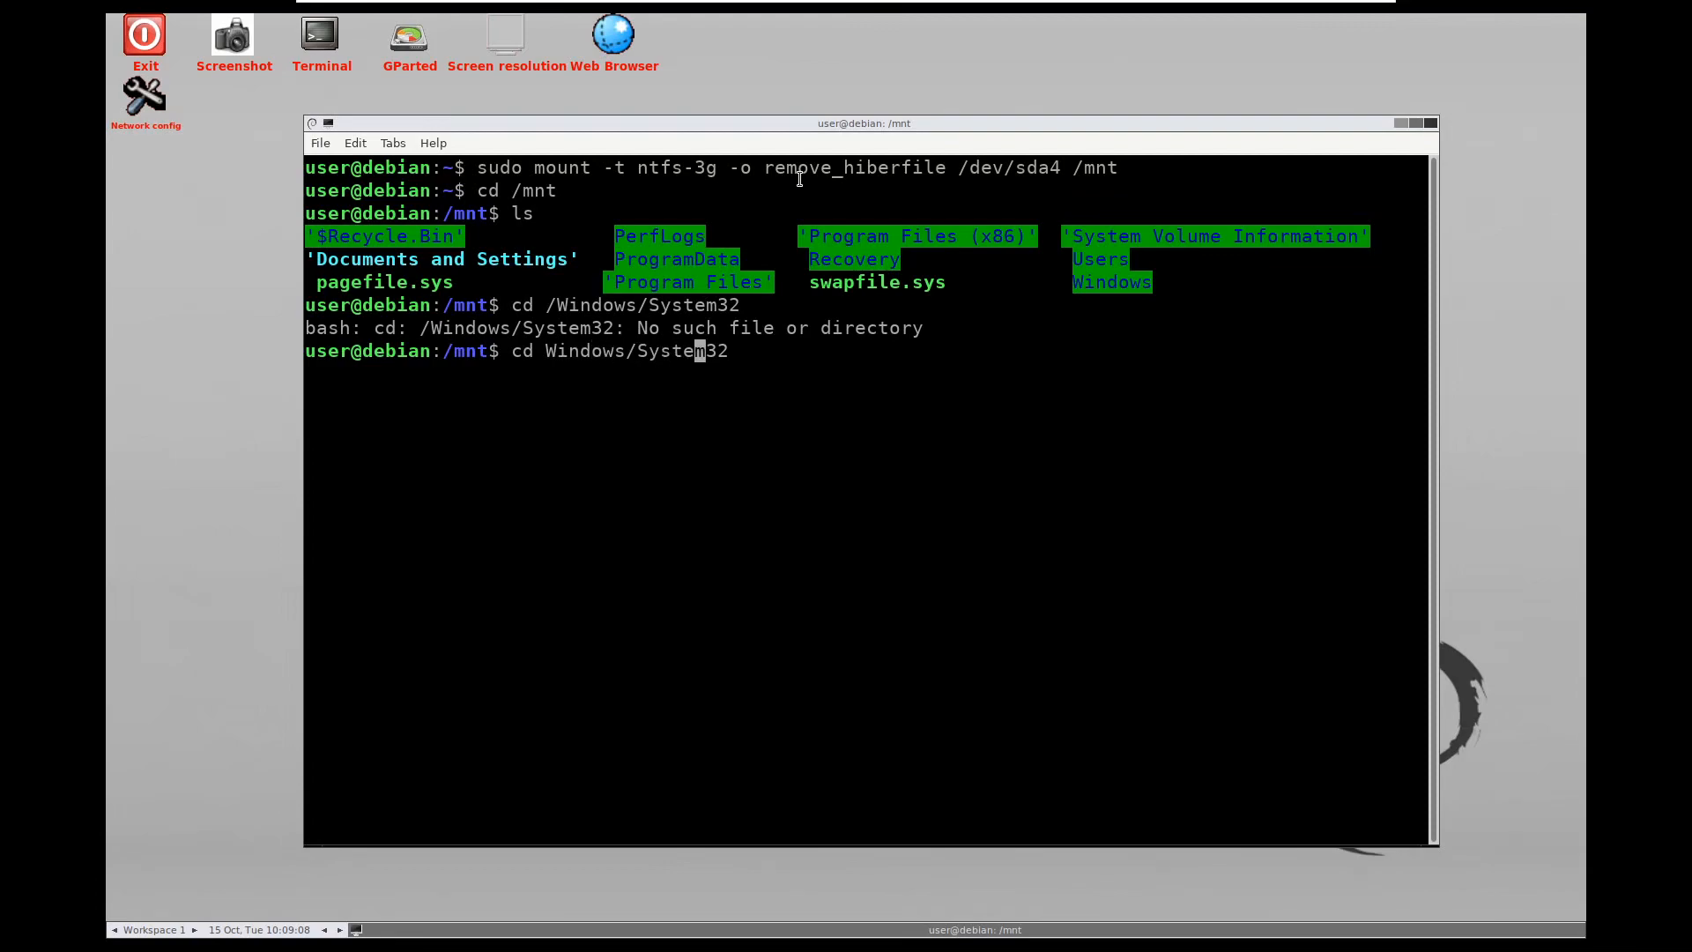
{"action": "key", "text": "Return"}
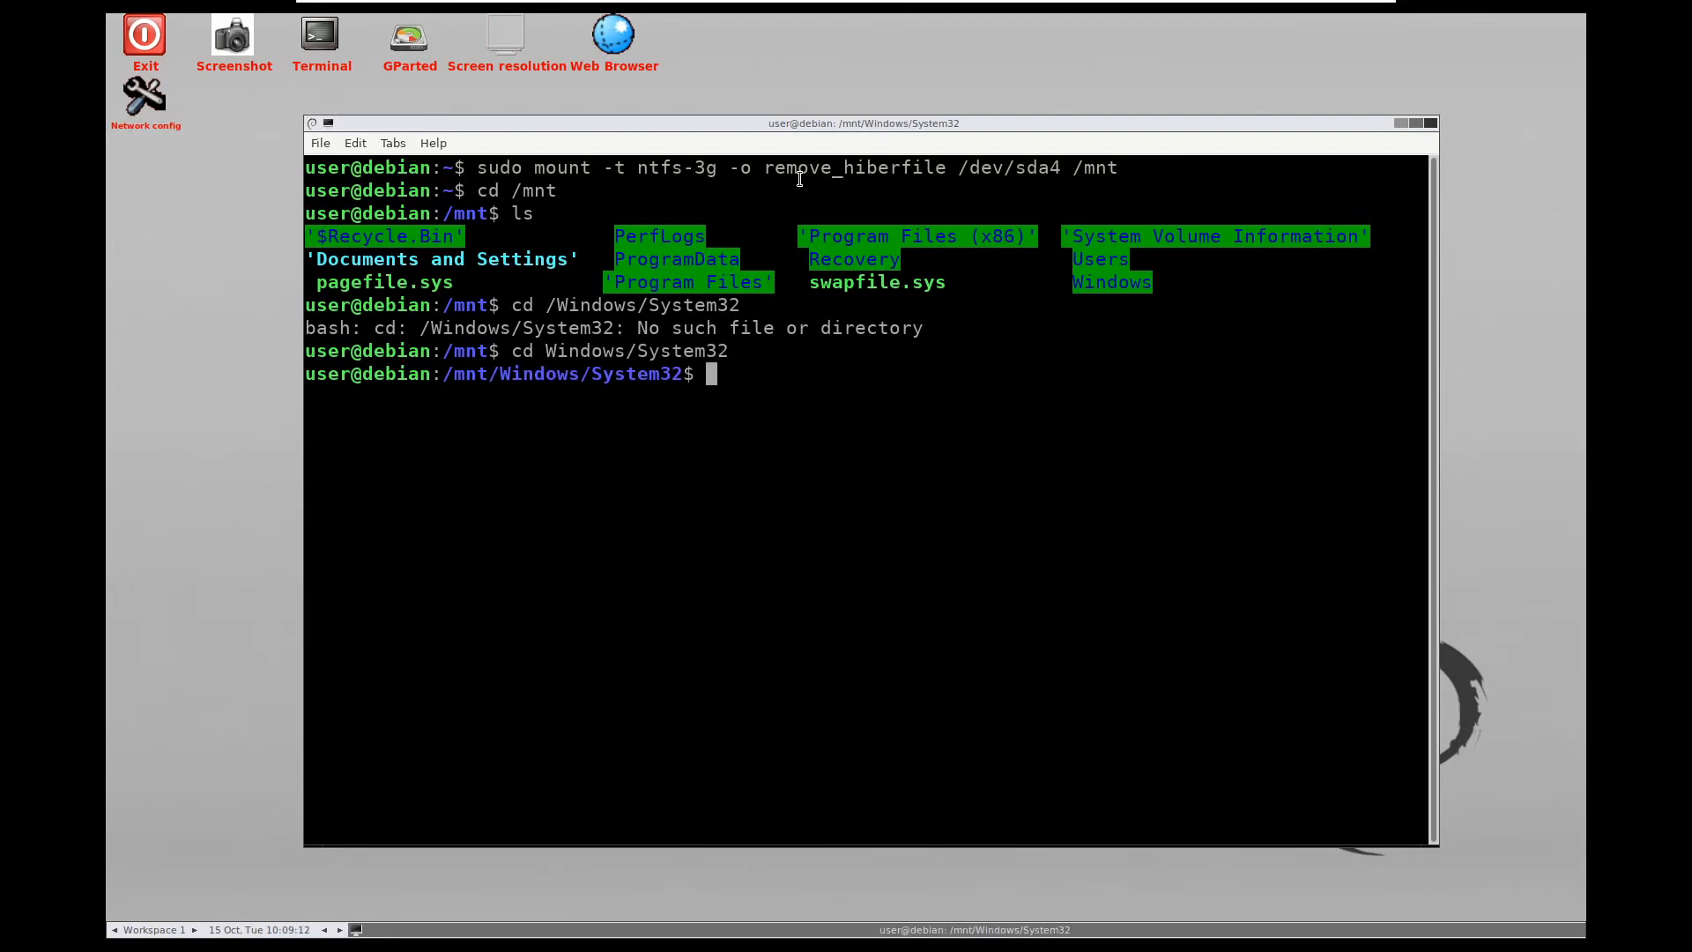
Run 'ls' in System32 and scroll back up through the file listing
{"action": "type", "text": "ls"}
{"action": "key", "text": "Return"}
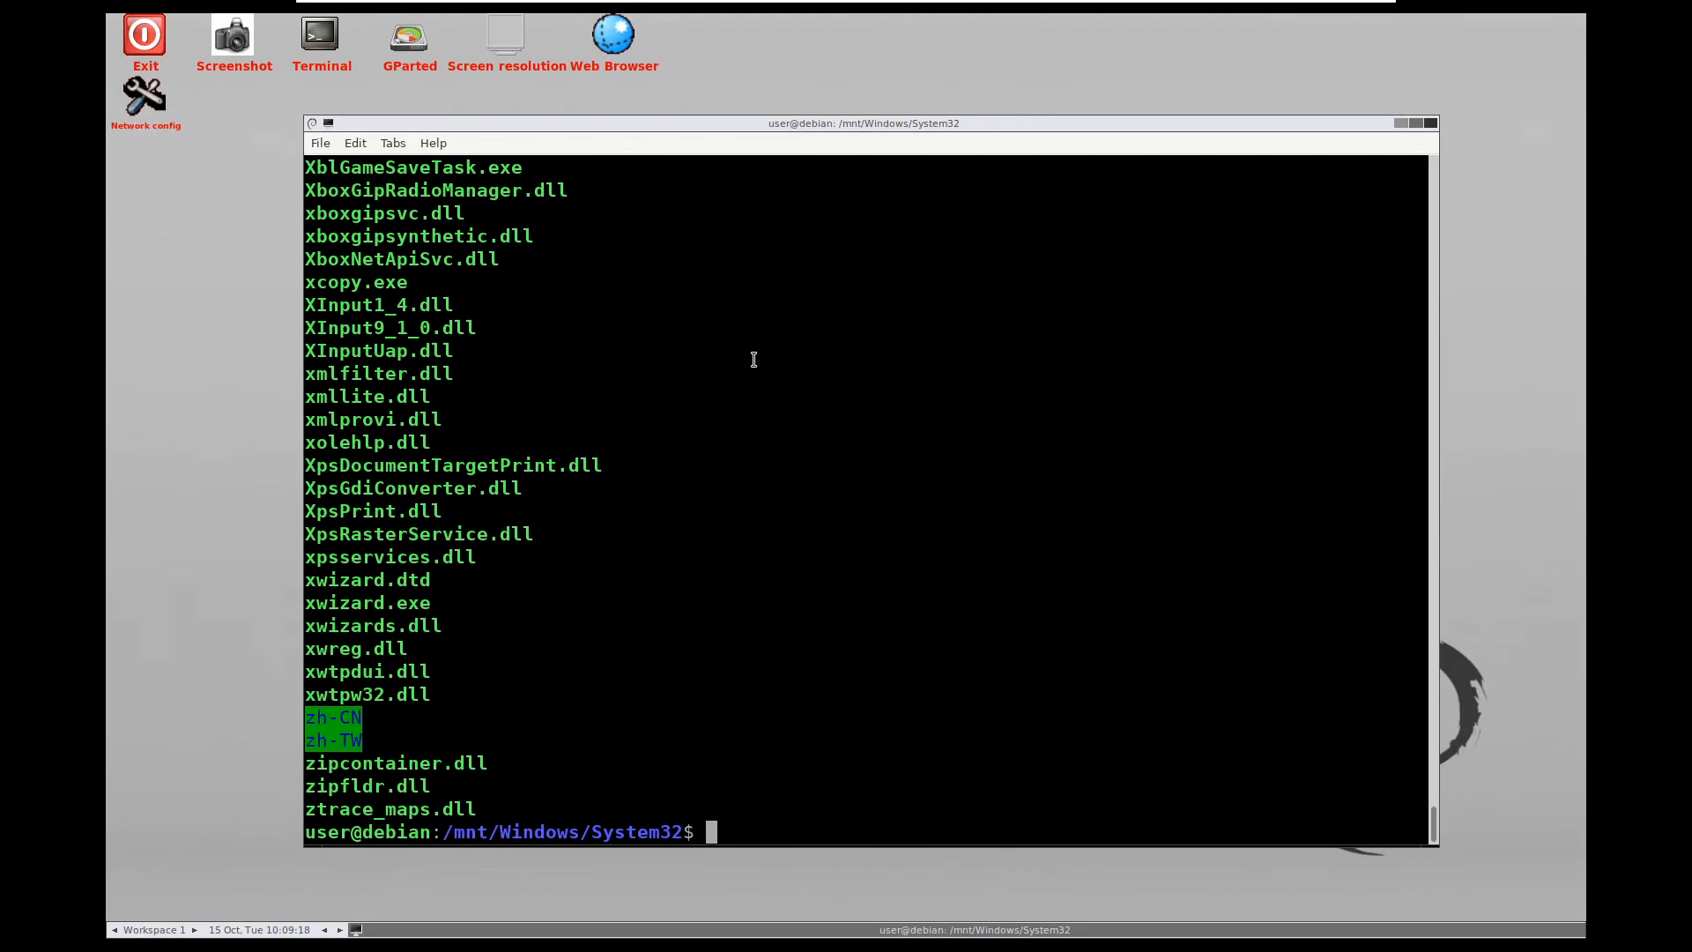
{"action": "scroll", "coordinate": [685, 589], "scroll_direction": "up", "scroll_amount": 20}
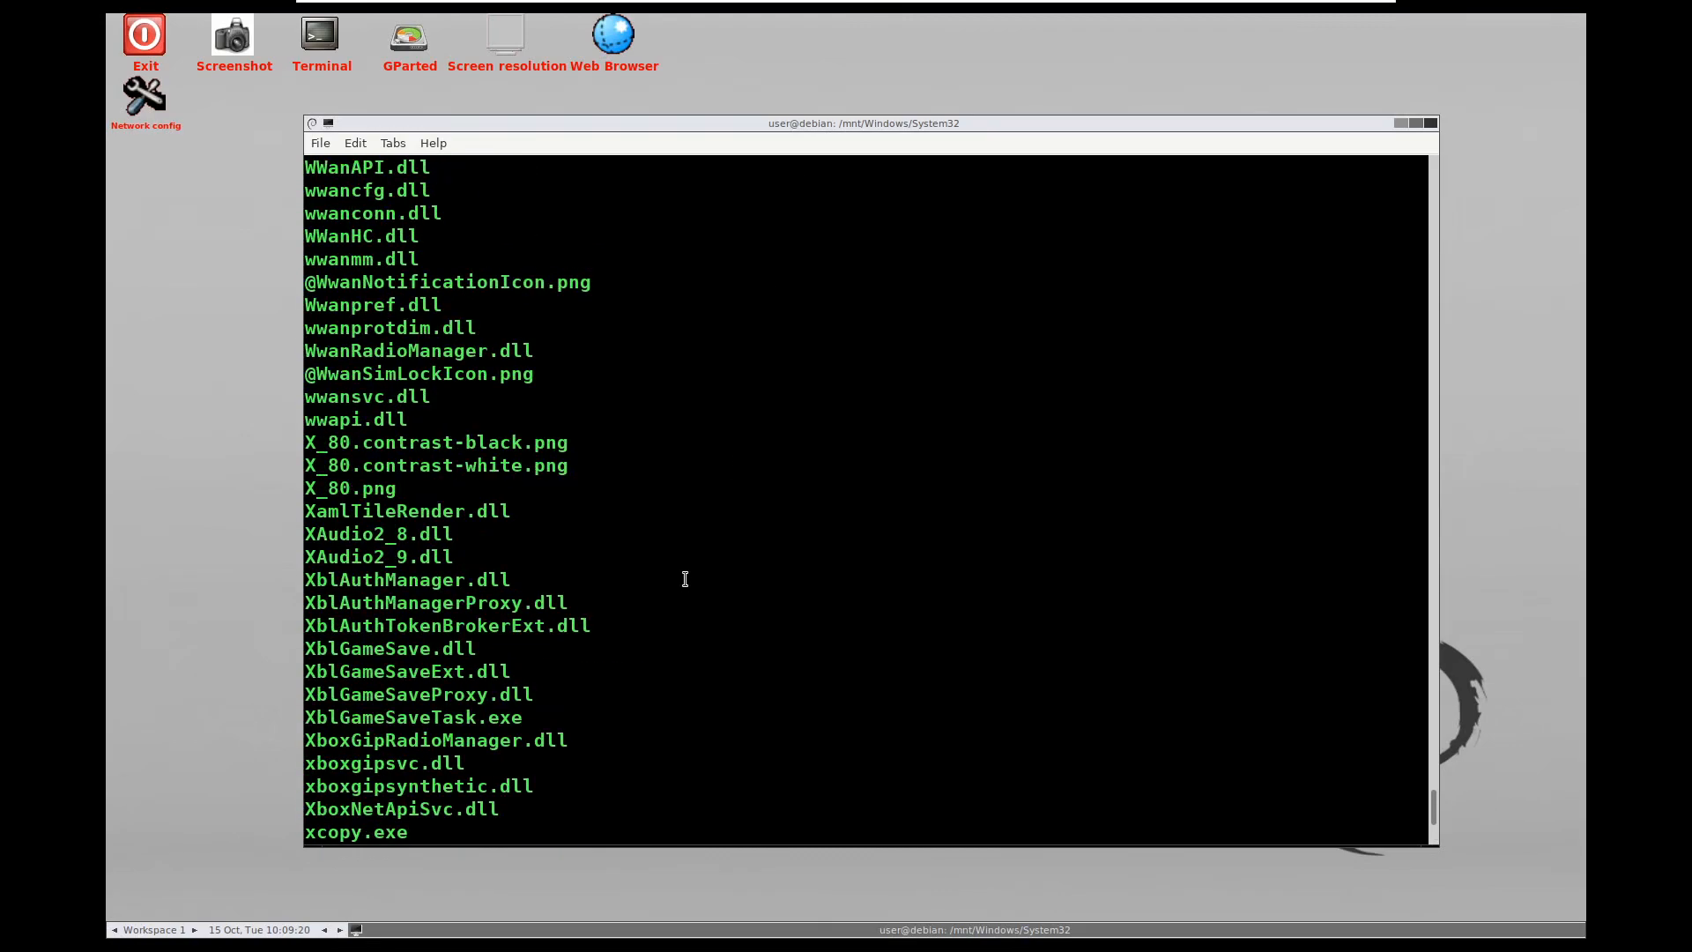
{"action": "scroll", "coordinate": [681, 551], "scroll_direction": "up", "scroll_amount": 20}
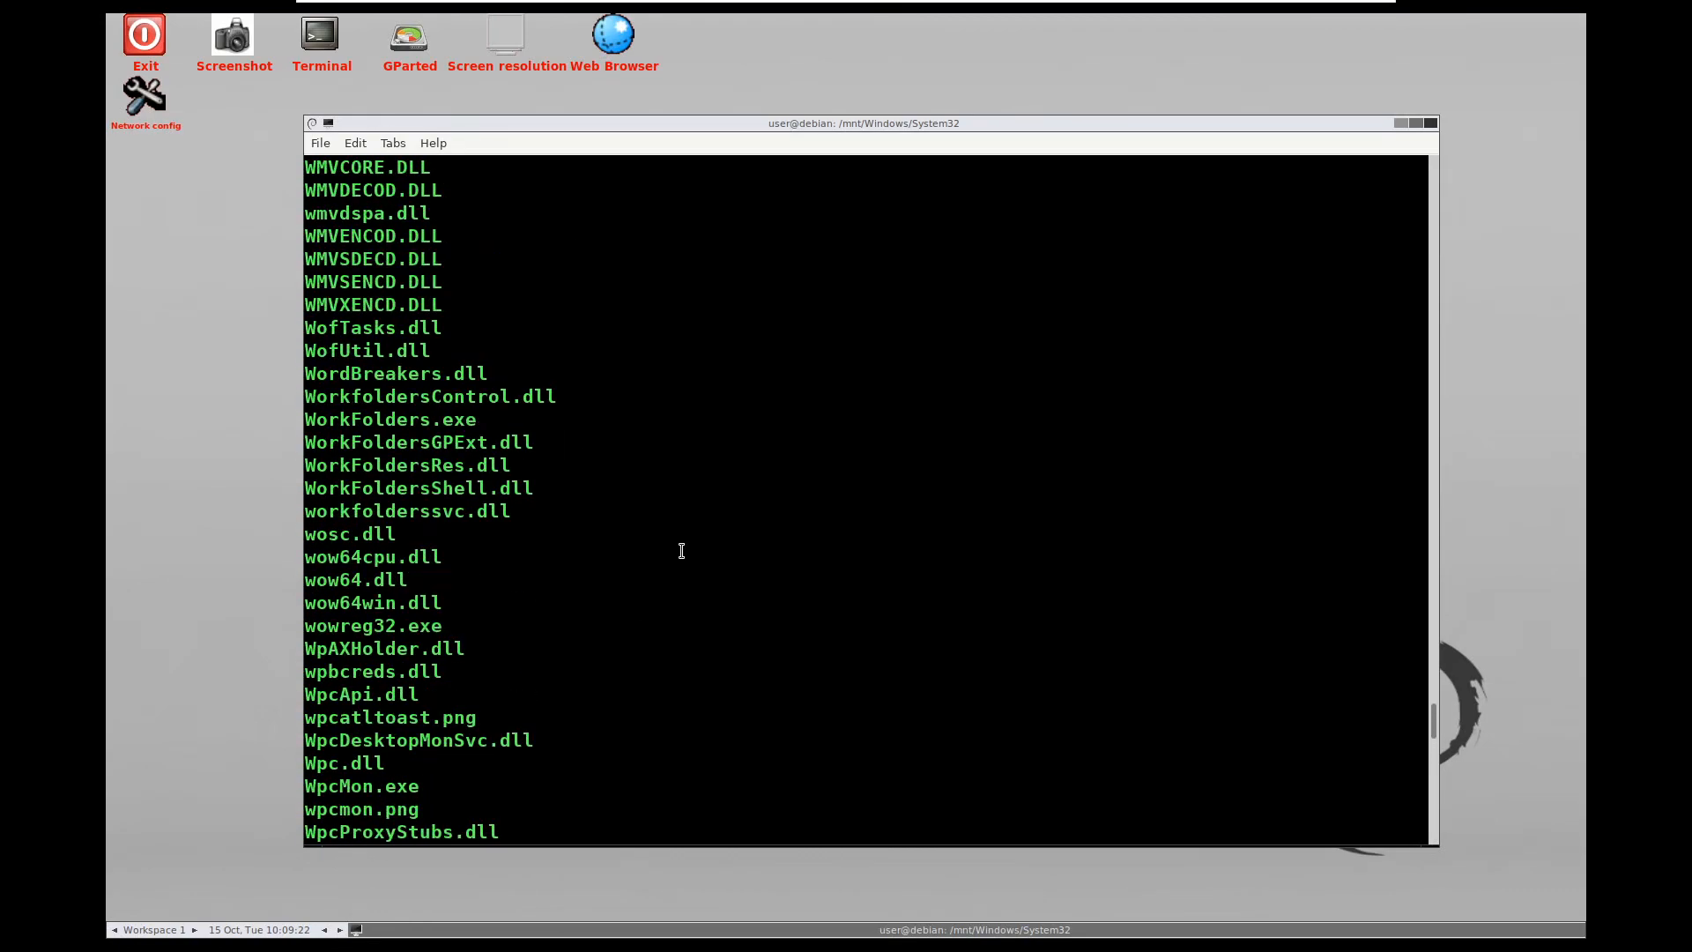
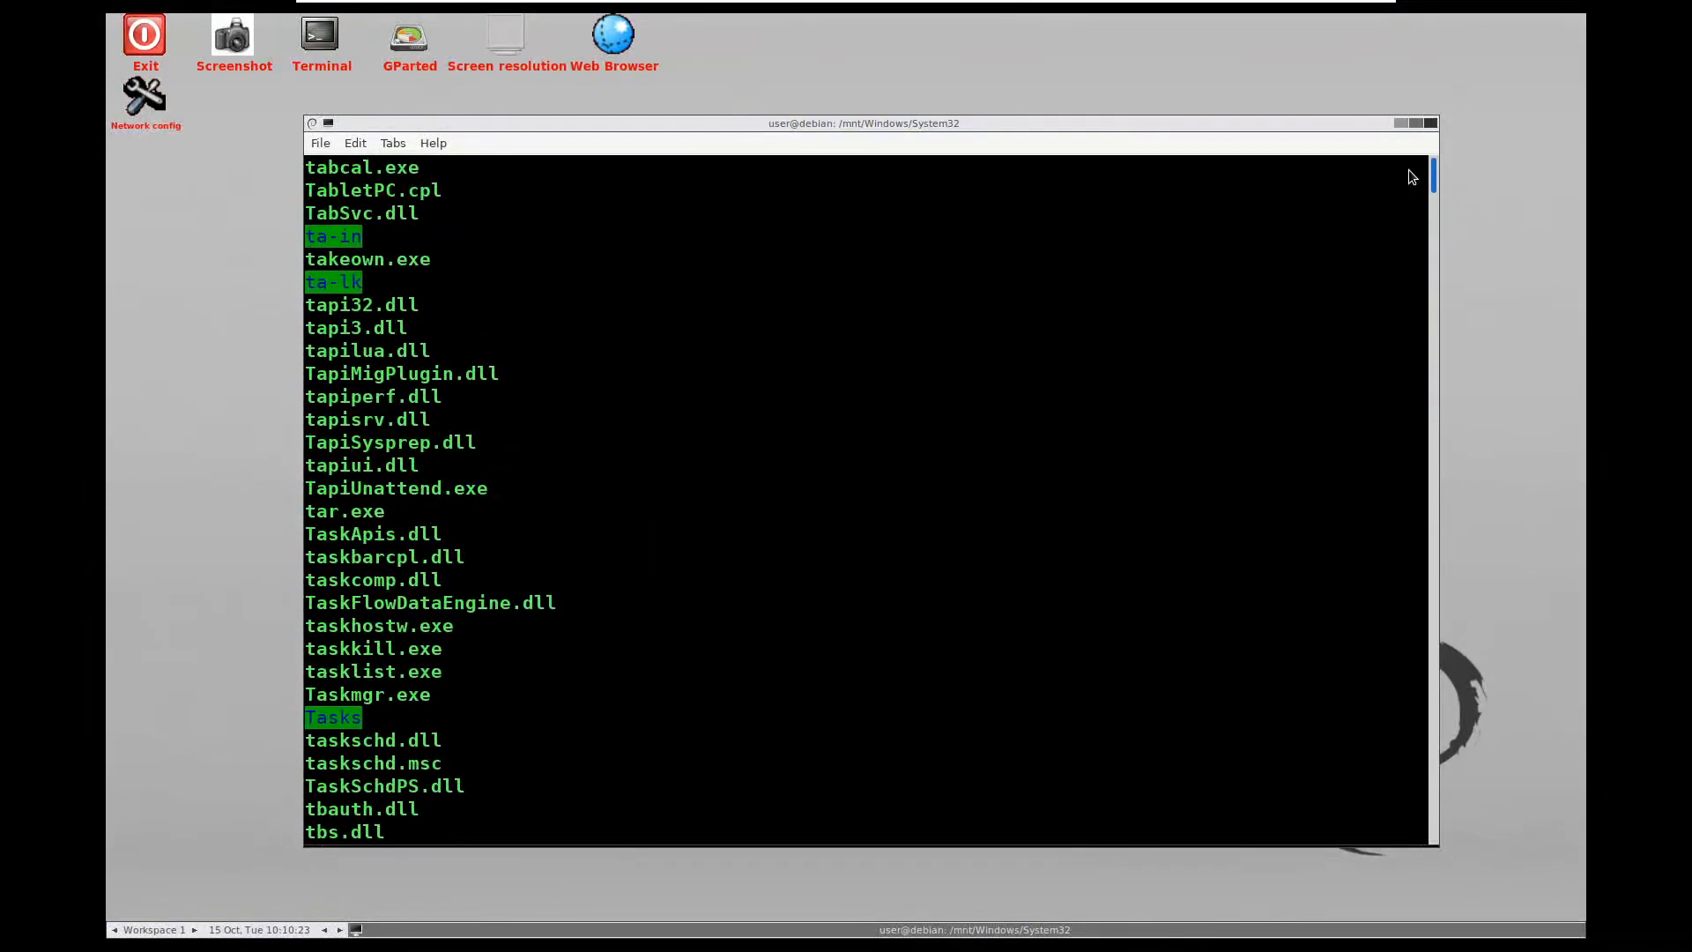
Run 'ls cm*' in /mnt/Windows/System32 and highlight cmd.exe in the resulting file list
{"action": "left_click_drag", "start_coordinate": [1434, 175], "coordinate": [1434, 824]}
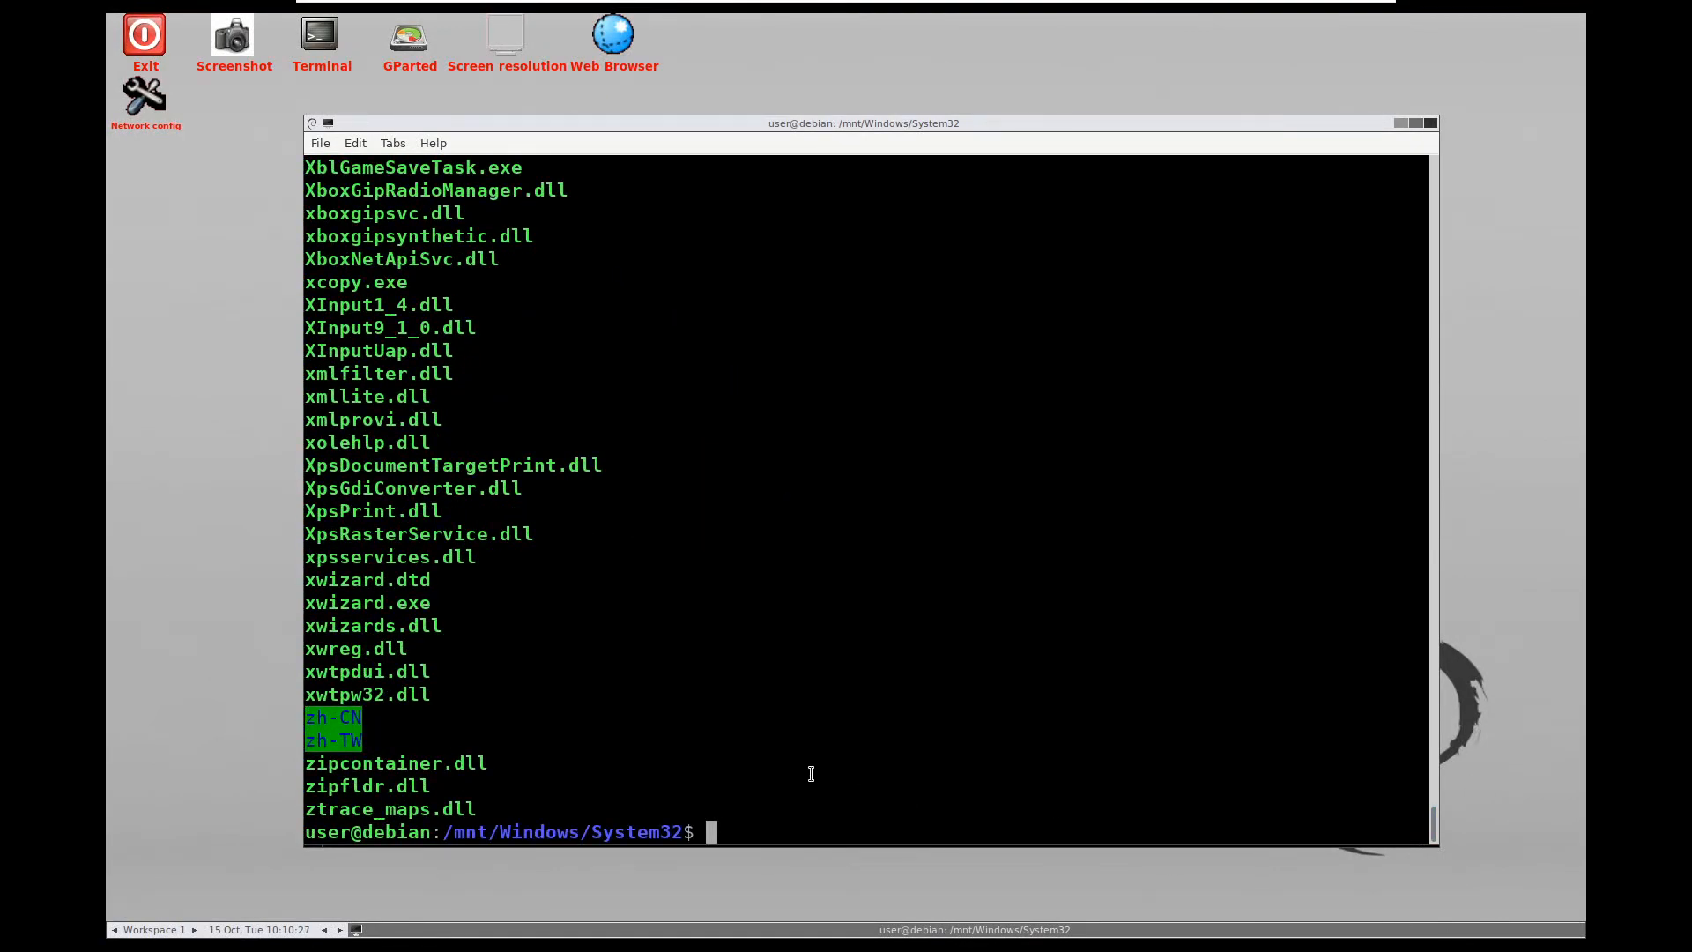
{"action": "type", "text": "ls cm*"}
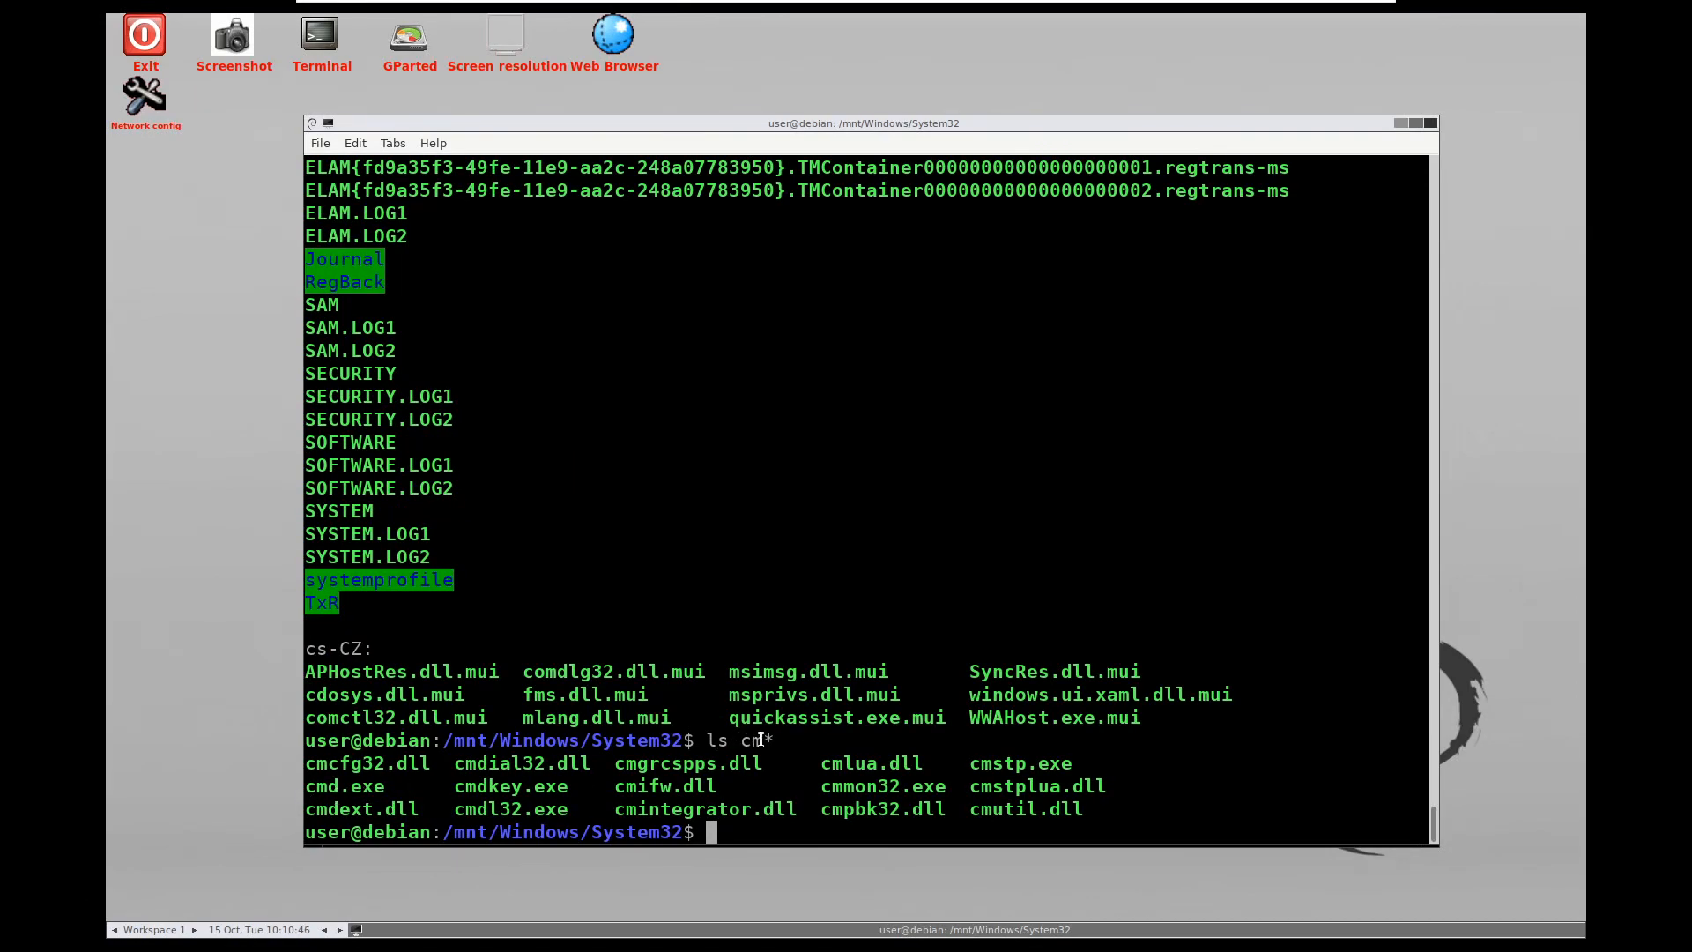
{"action": "left_click_drag", "start_coordinate": [393, 790], "coordinate": [306, 791]}
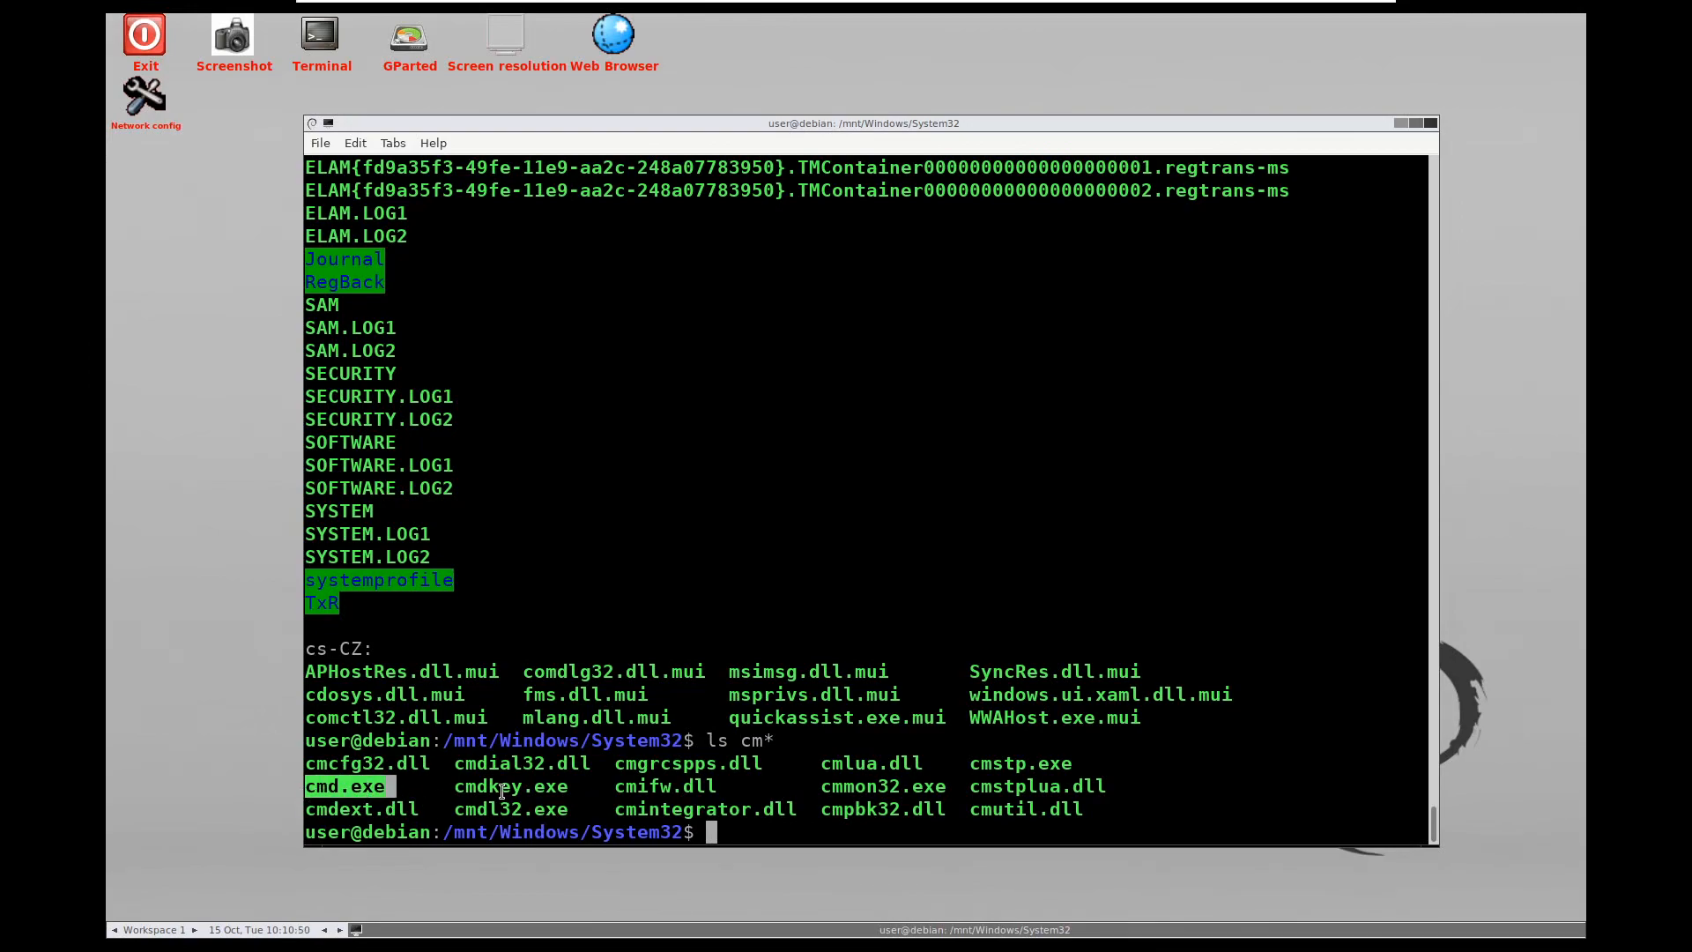
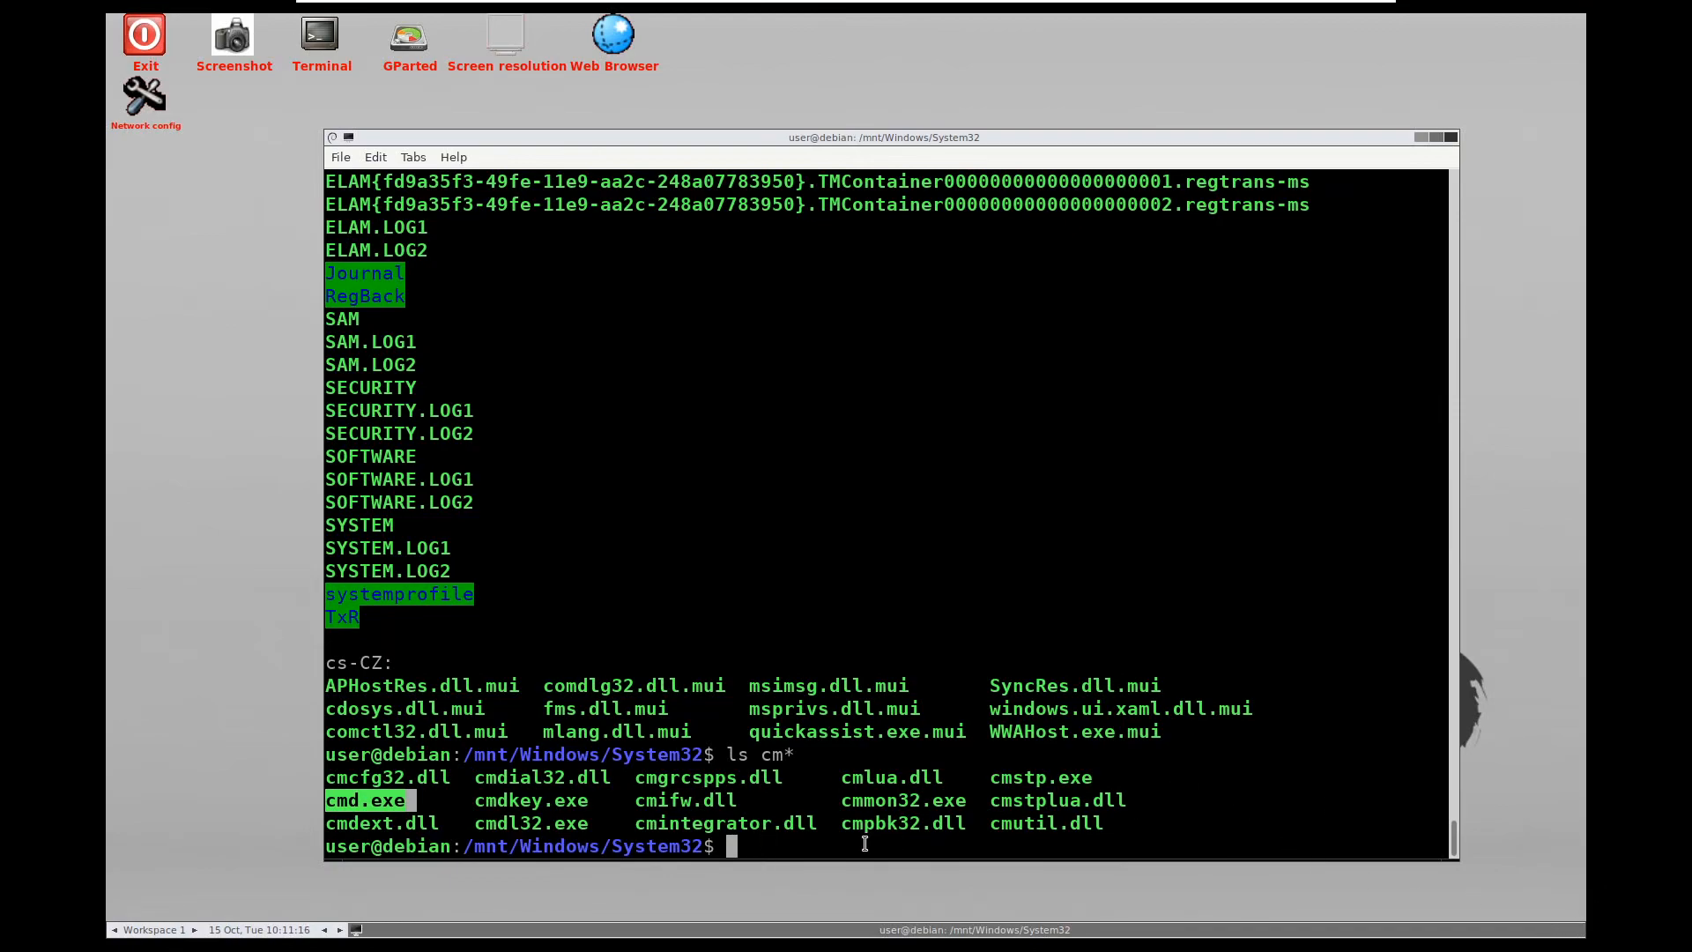
Deselect cmd.exe and start a 'mv' command at the System32 shell prompt
{"action": "left_click", "coordinate": [834, 840]}
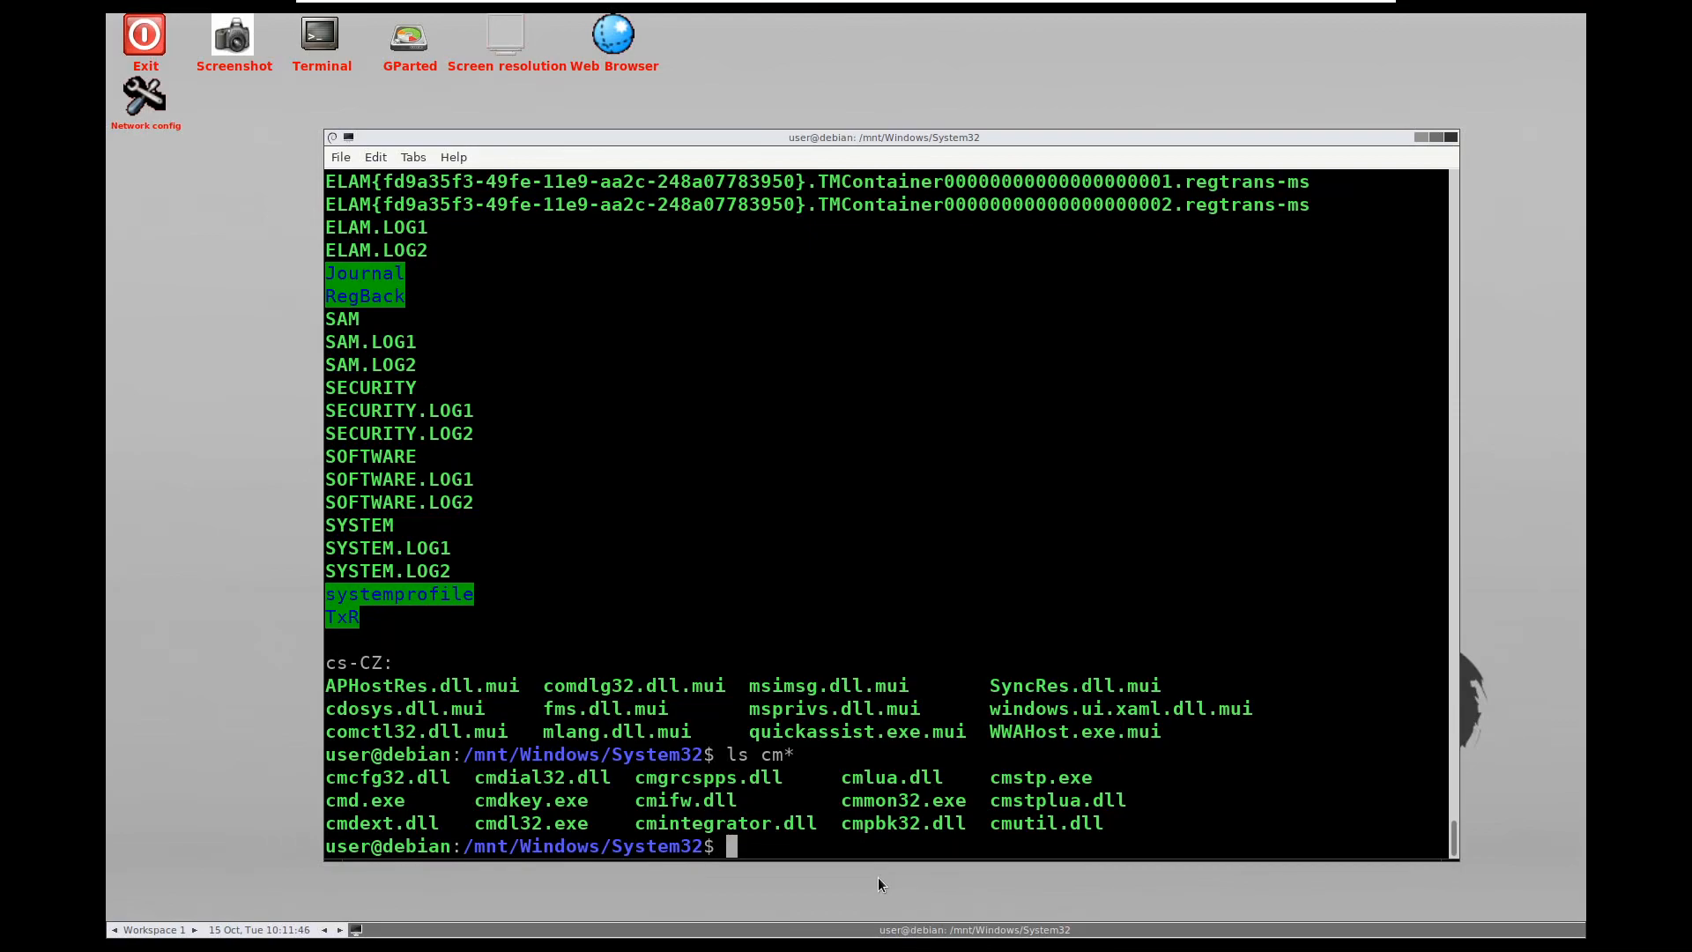
{"action": "type", "text": "mv"}
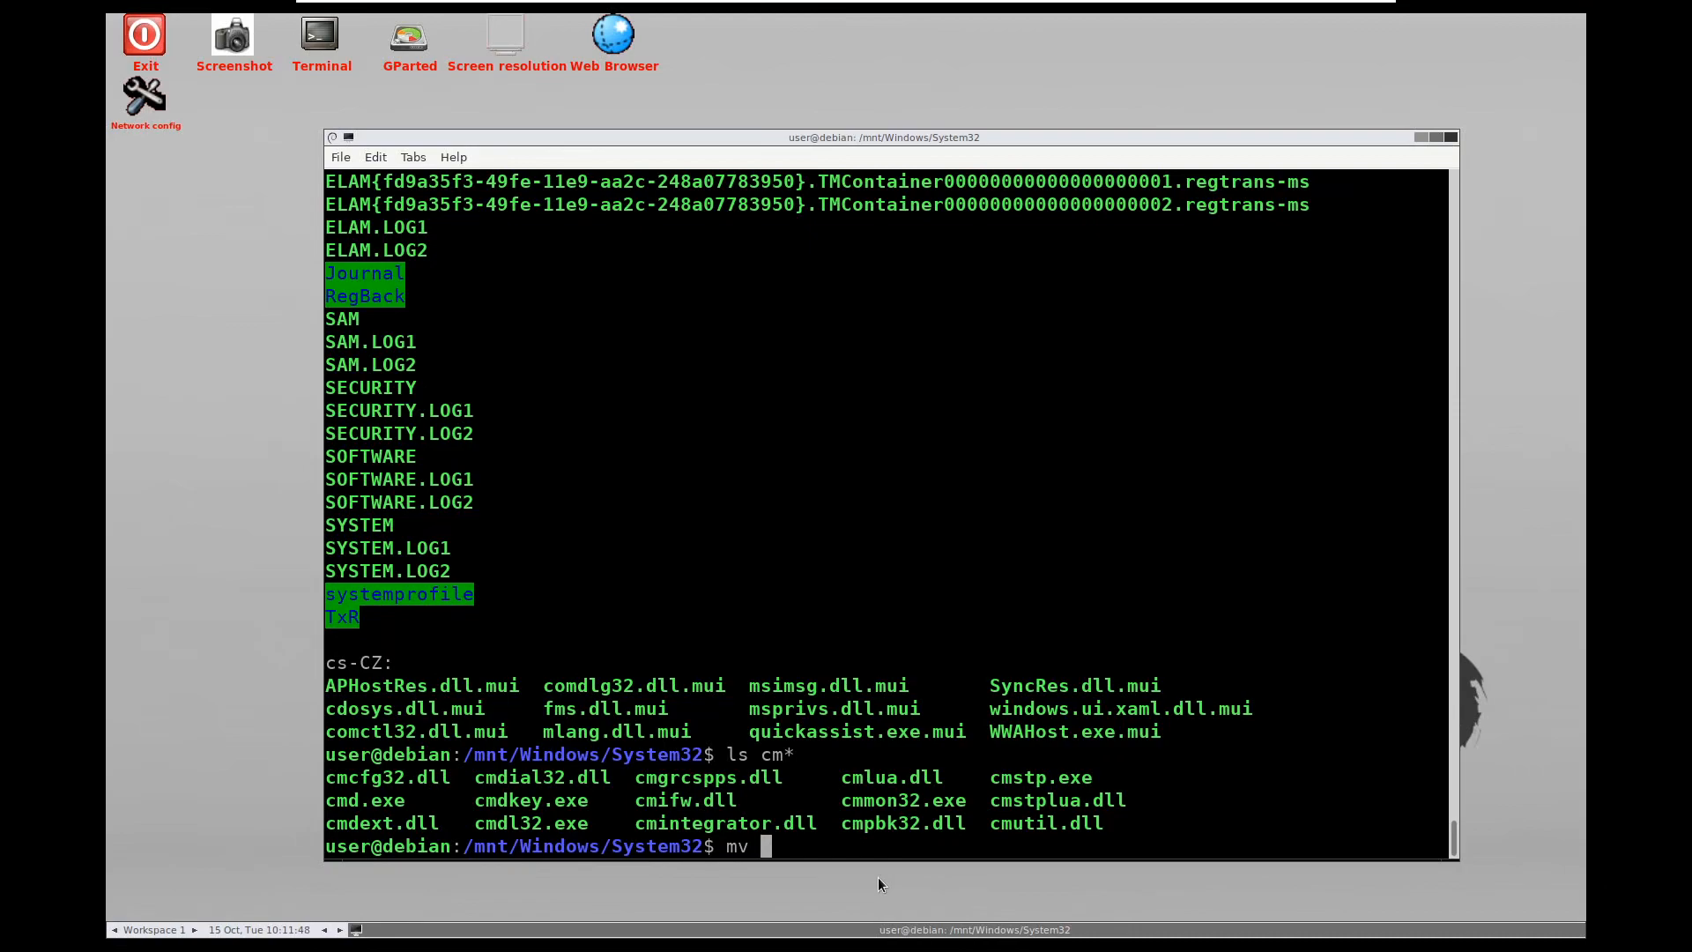
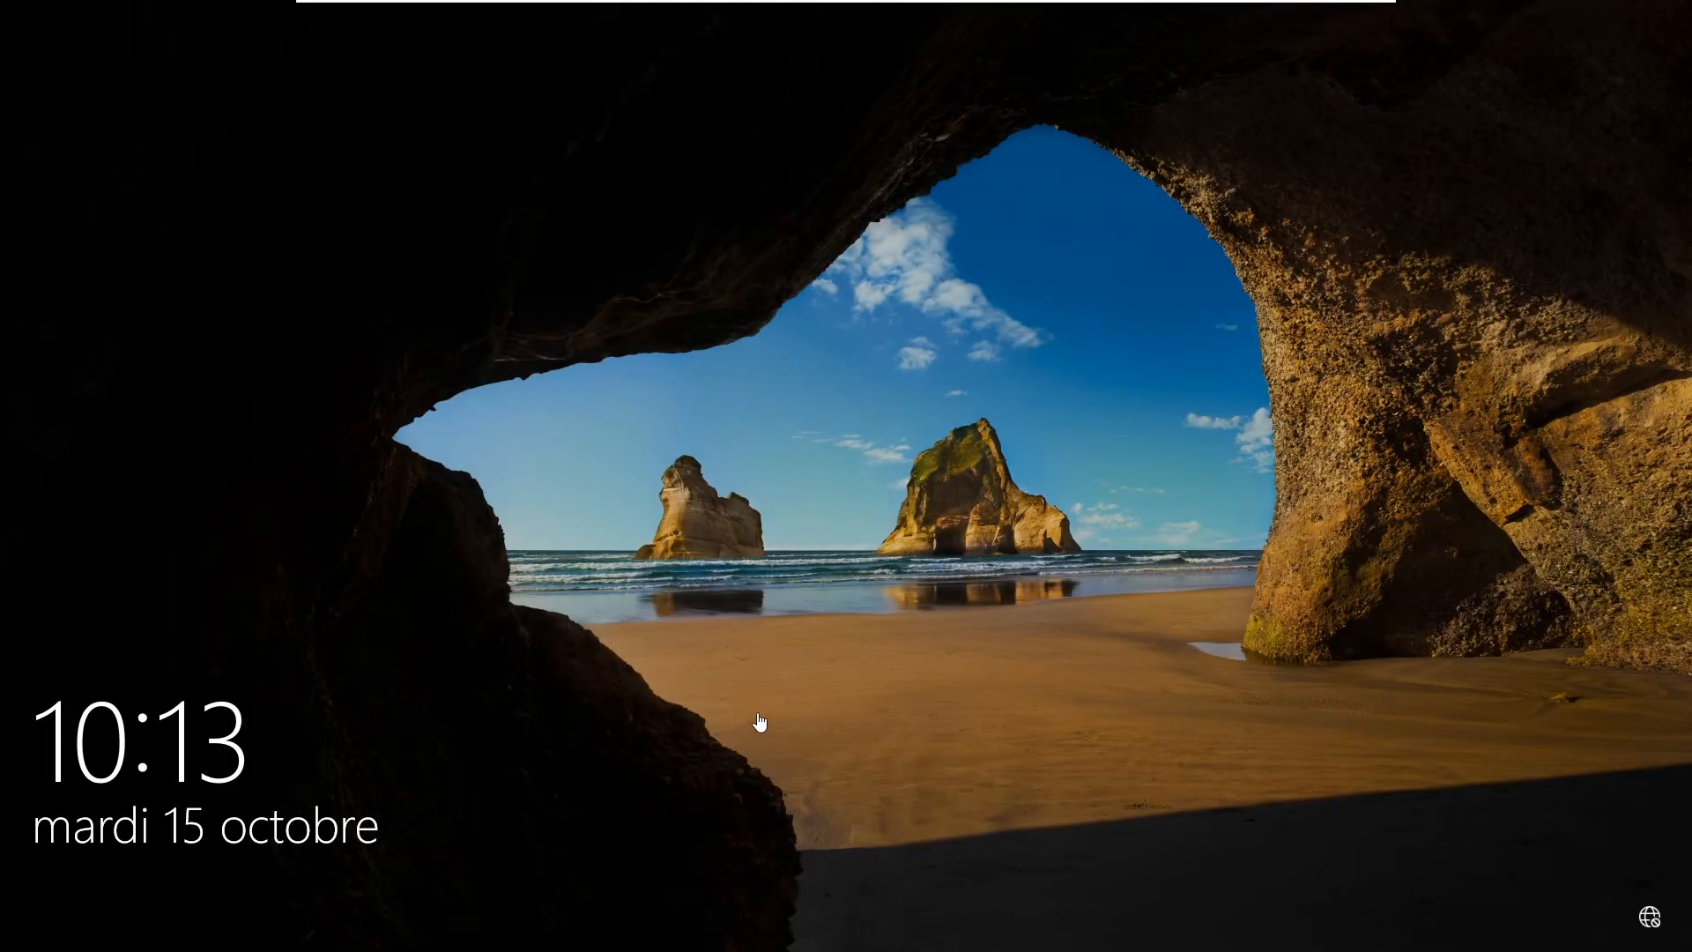
Dismiss the Windows 10 lock screen to show the Machine Virtuelle password prompt
{"action": "left_click", "coordinate": [688, 763]}
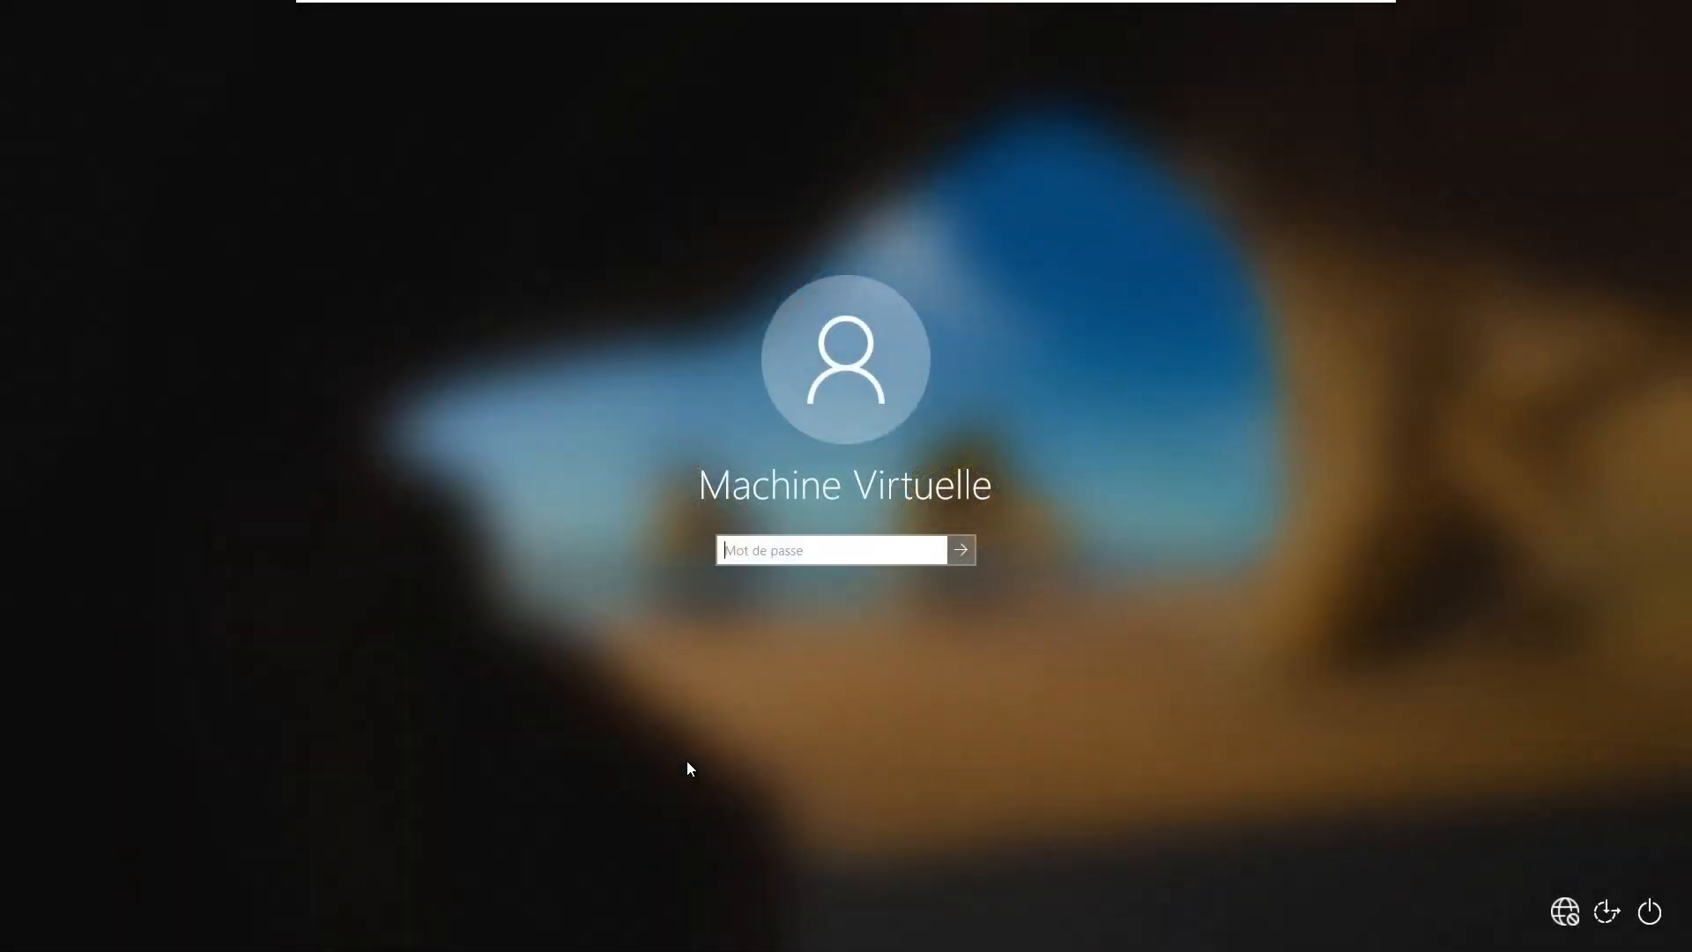
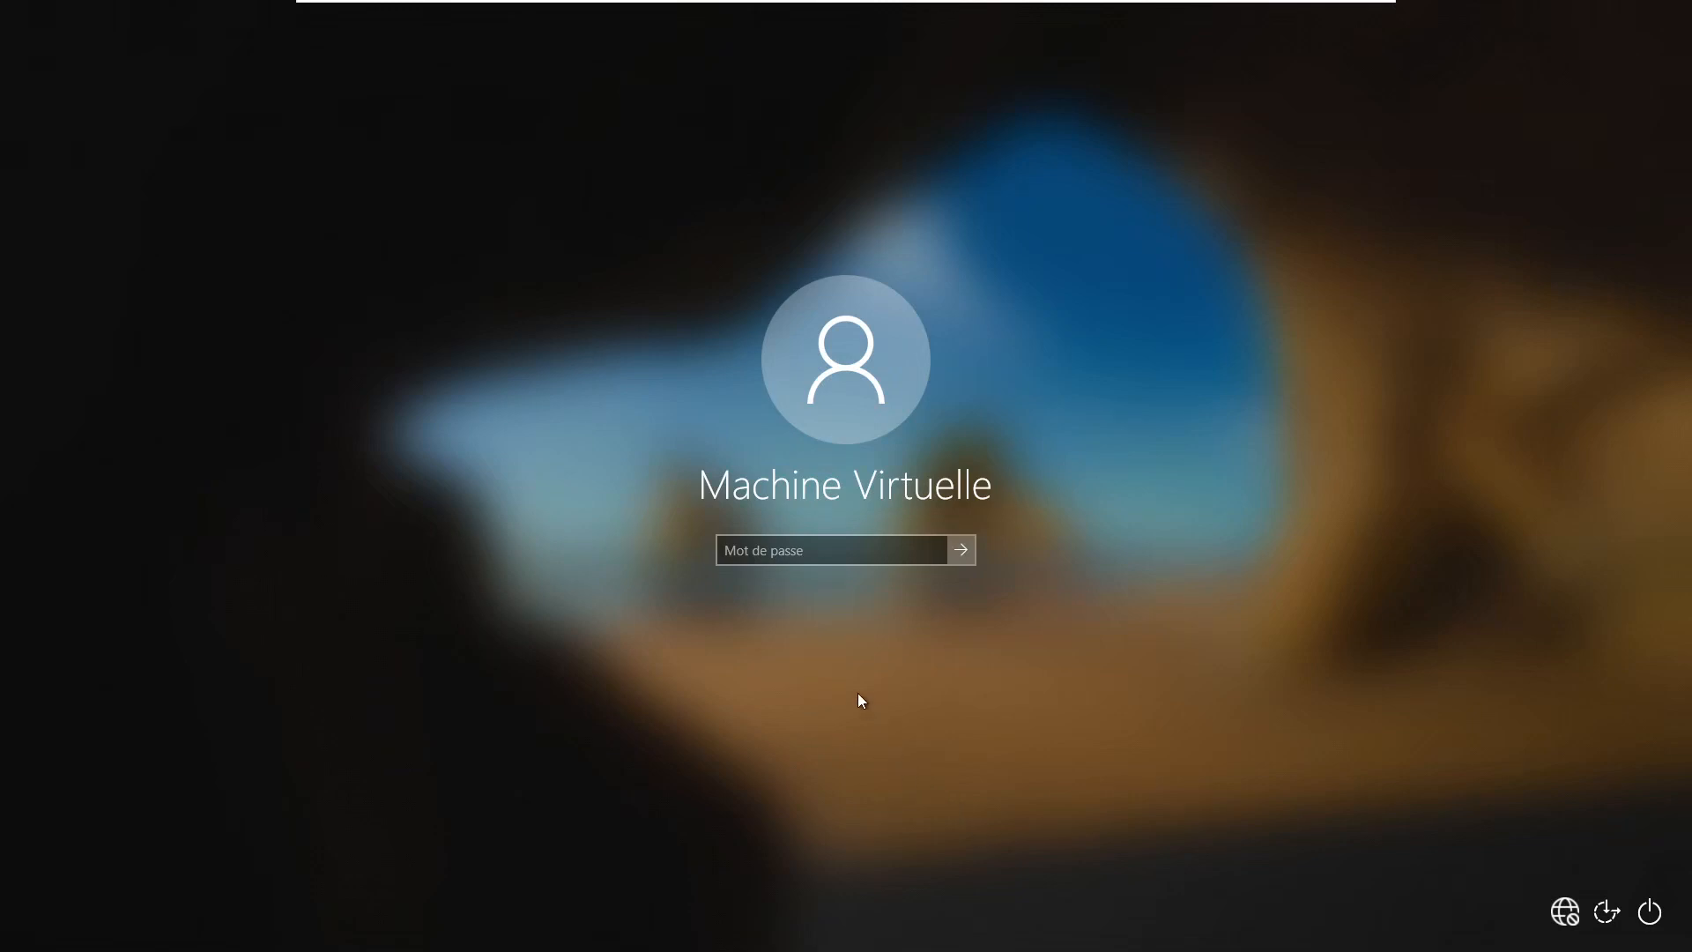
{"action": "left_click", "coordinate": [853, 551]}
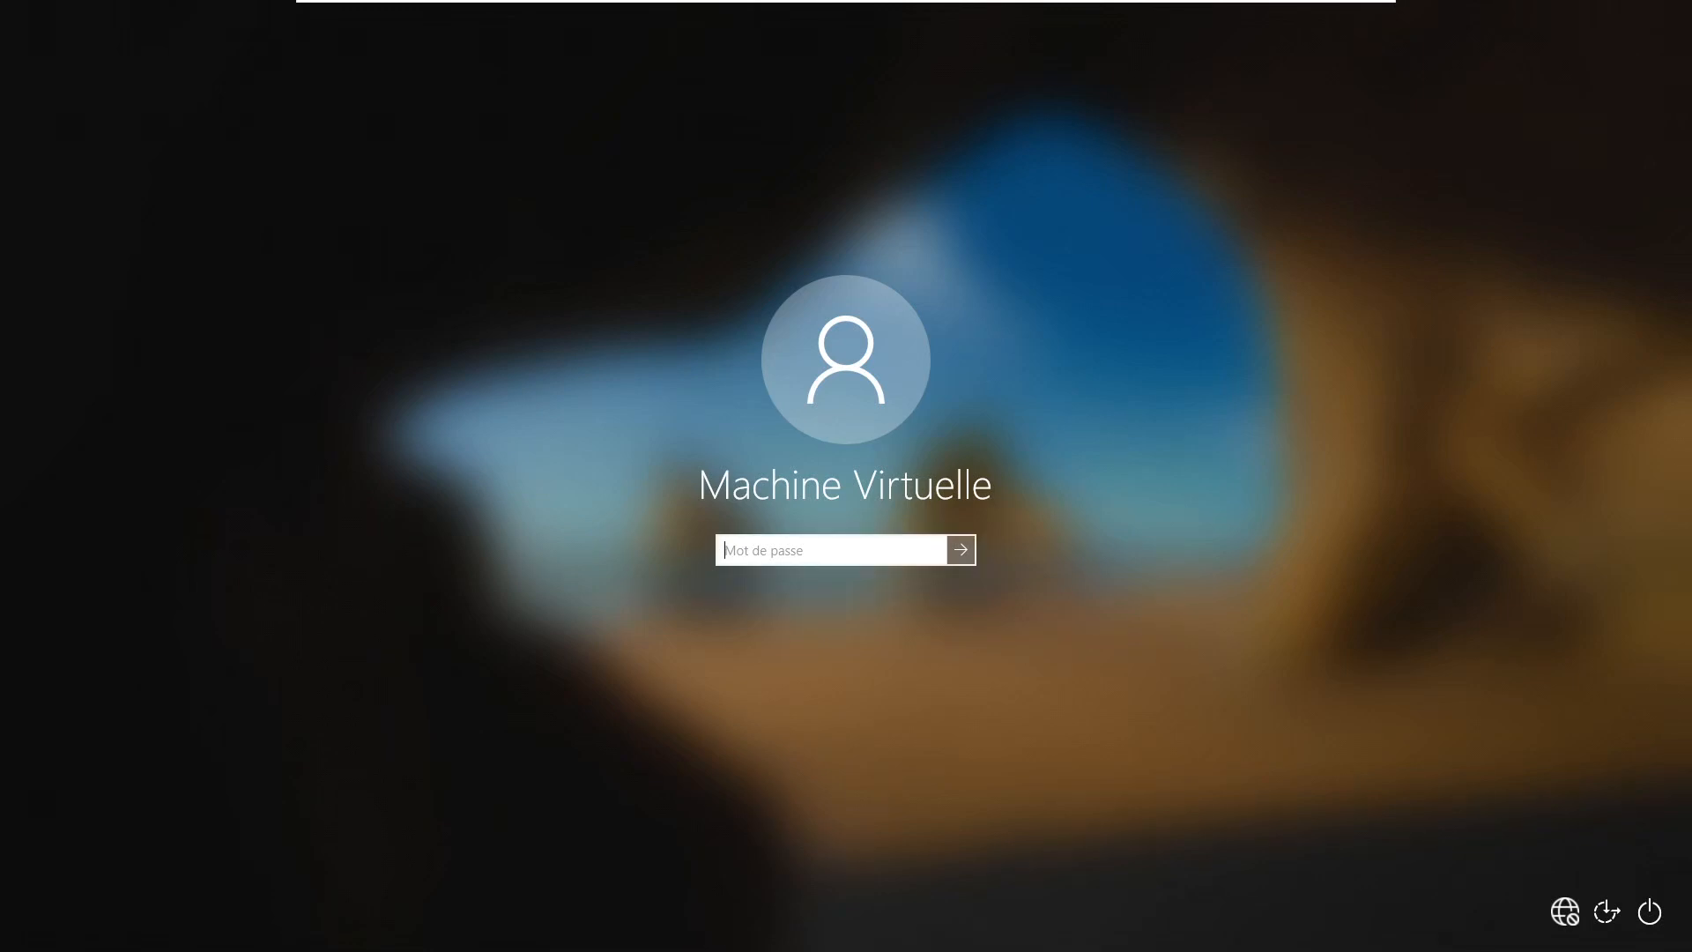
Sign in to Machine Virtuelle with its password, then sign out via Start and dismiss the lock screen
{"action": "type", "text": "•••••"}
{"action": "key", "text": "Return"}
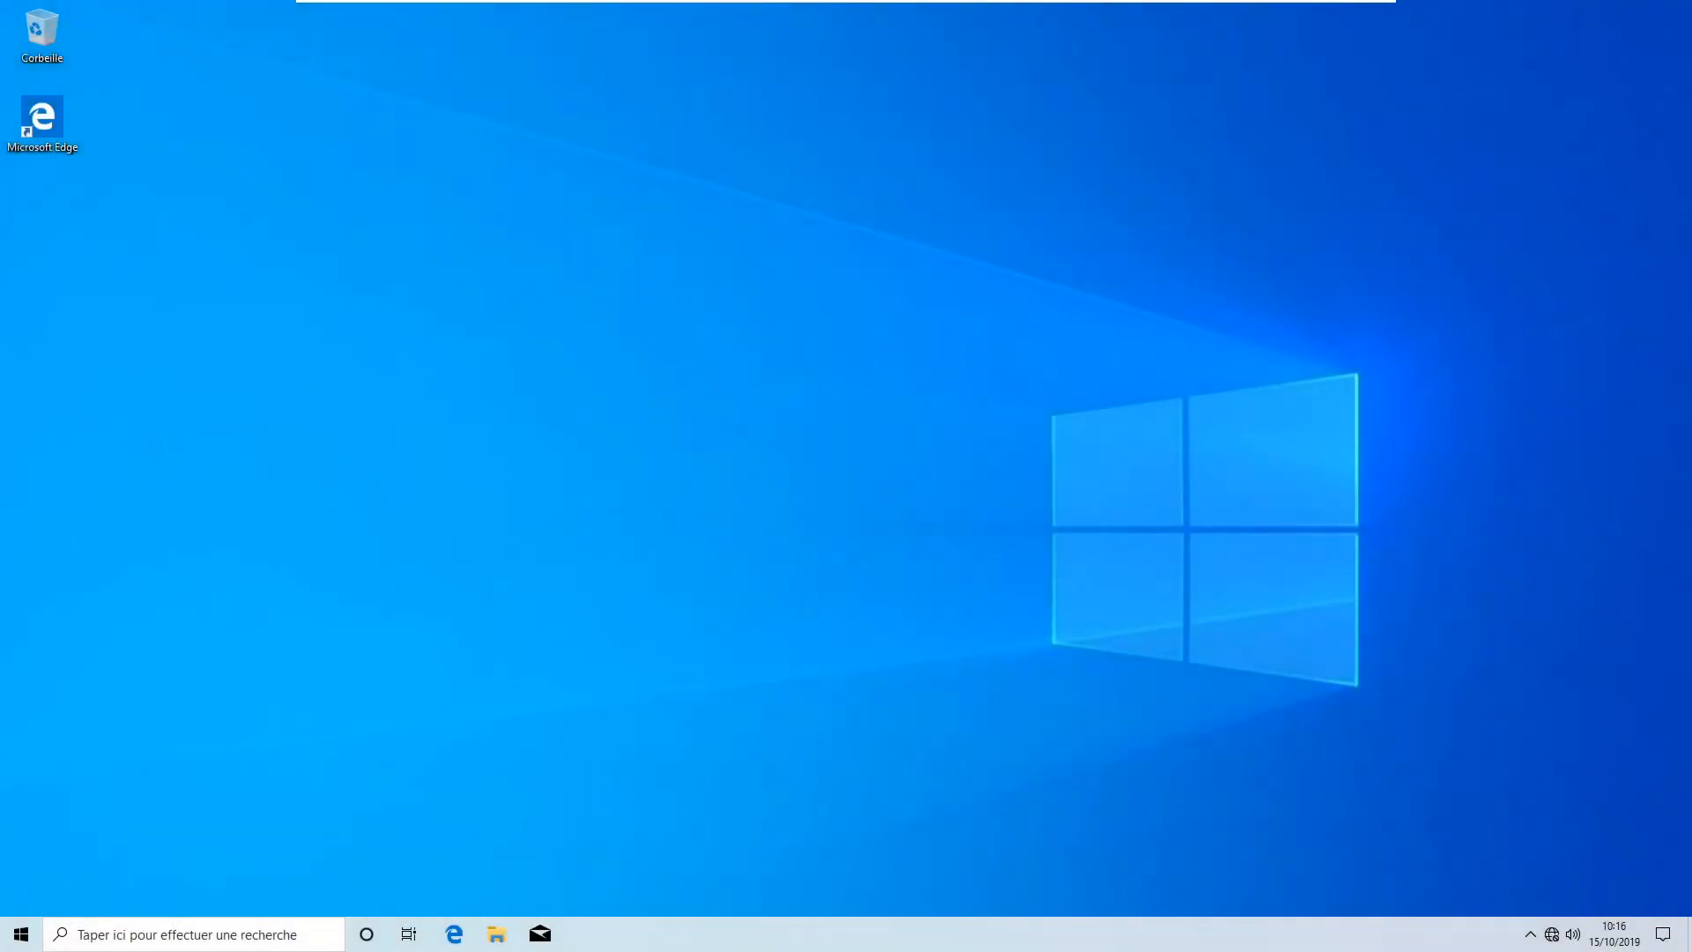
{"action": "left_click", "coordinate": [22, 935]}
{"action": "left_click", "coordinate": [22, 727]}
{"action": "left_click", "coordinate": [60, 651]}
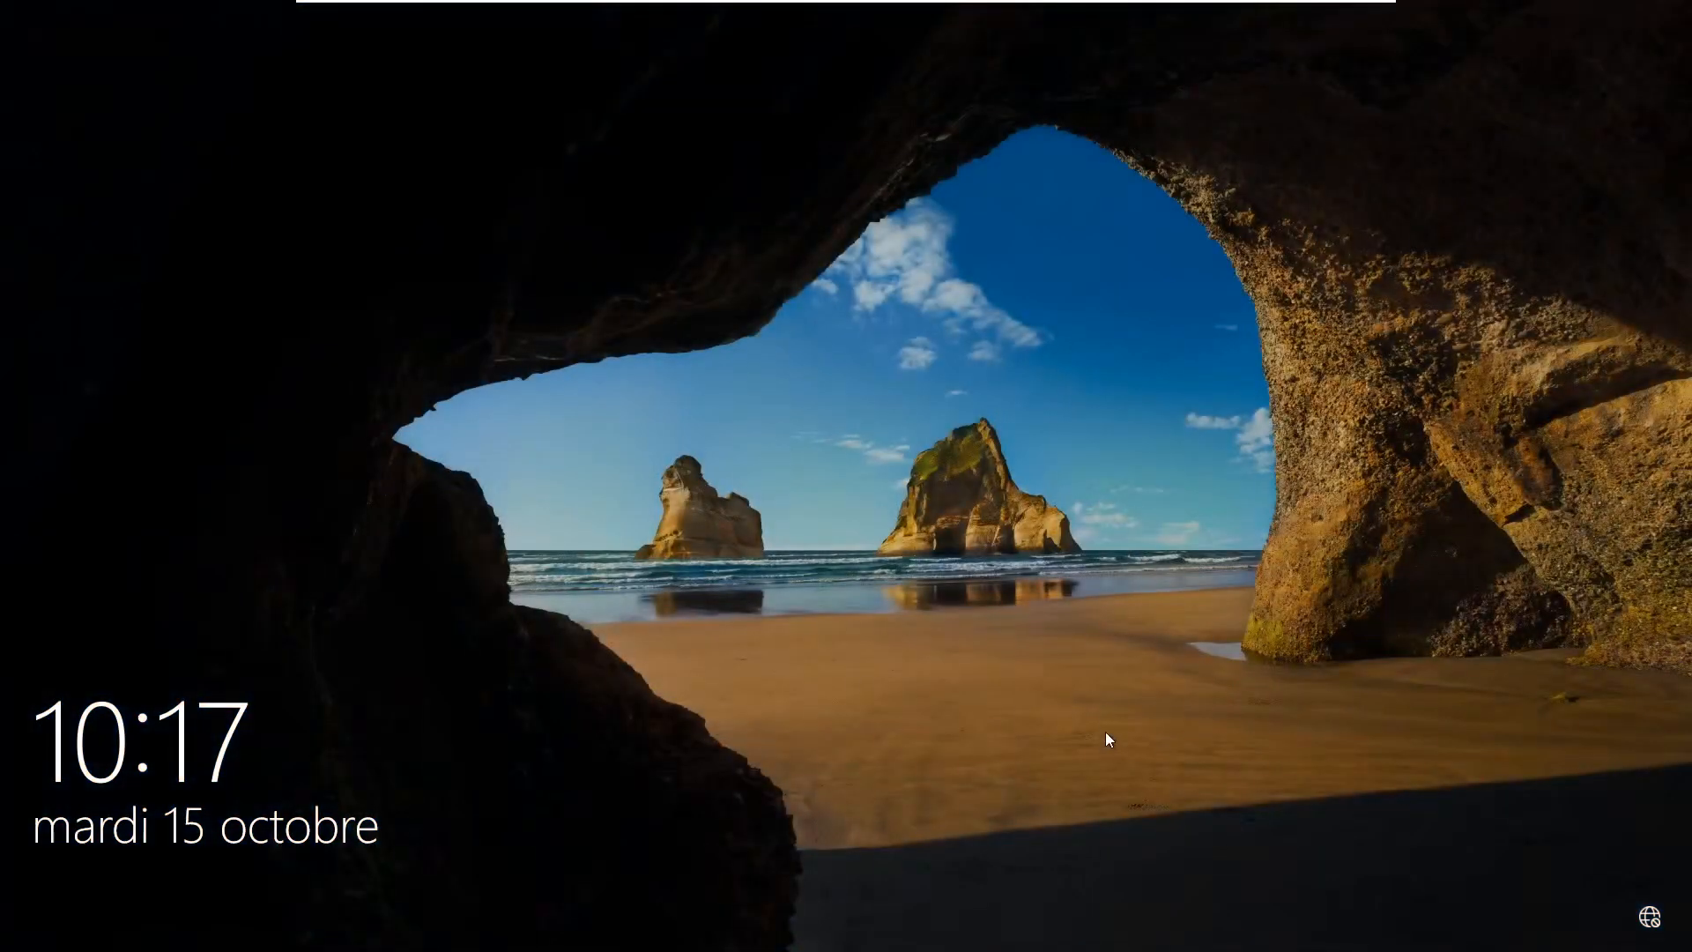
{"action": "left_click", "coordinate": [1105, 736]}
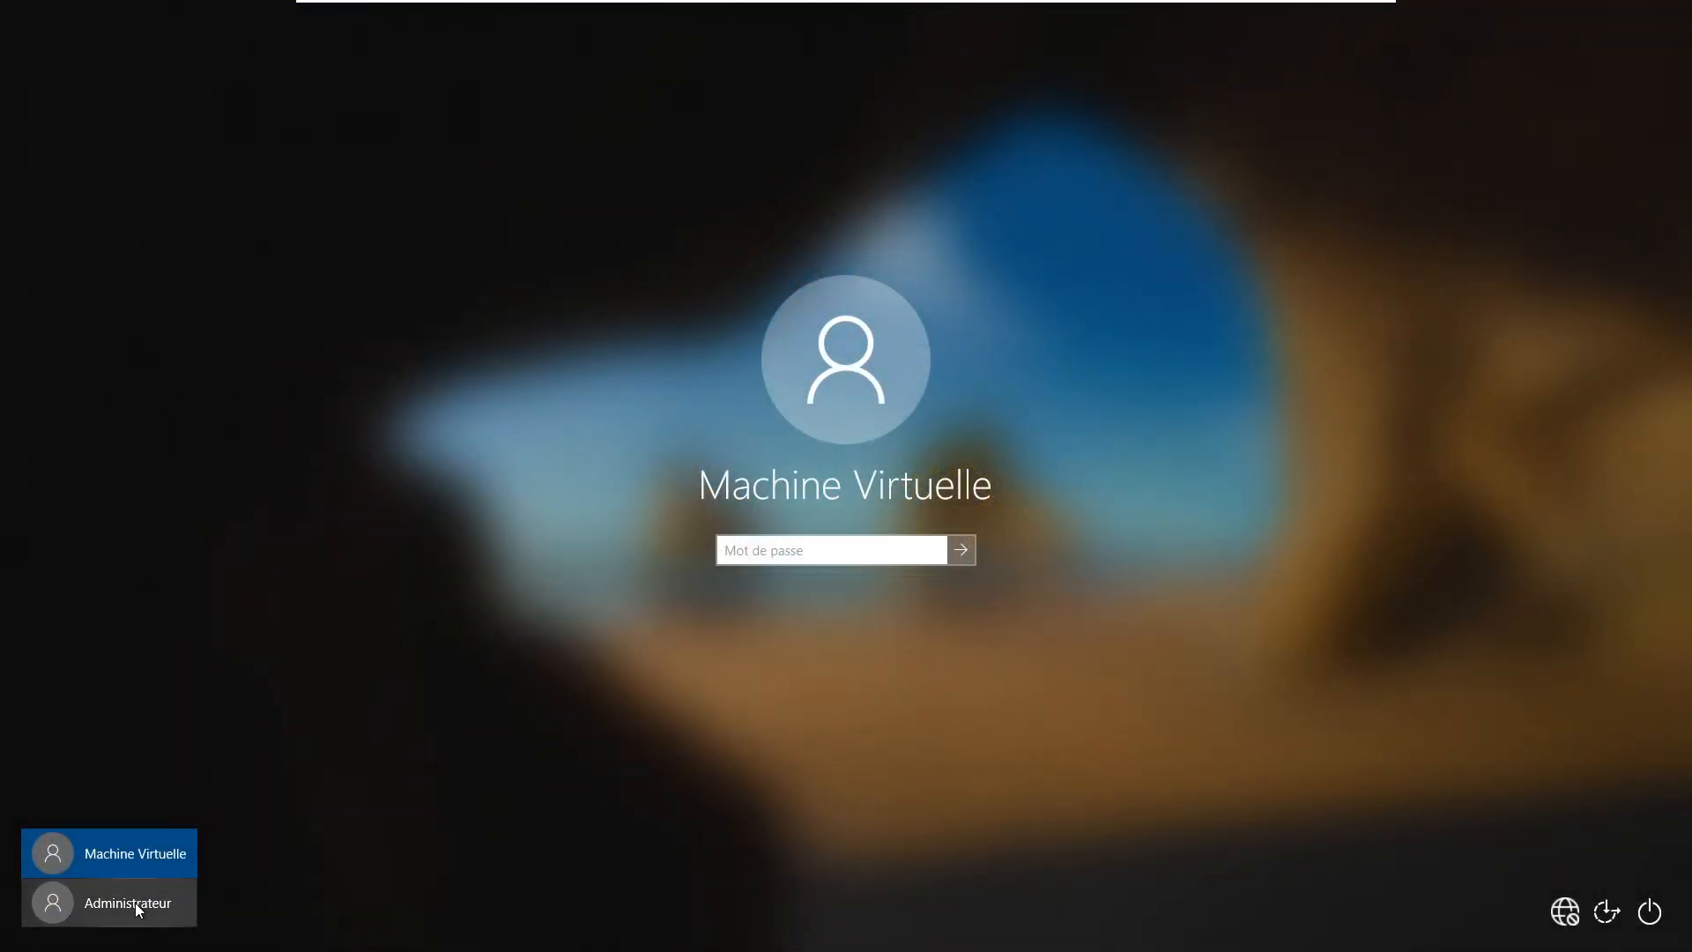
Choose Administrateur from the bottom-left user list and sign in
{"action": "left_click", "coordinate": [135, 903]}
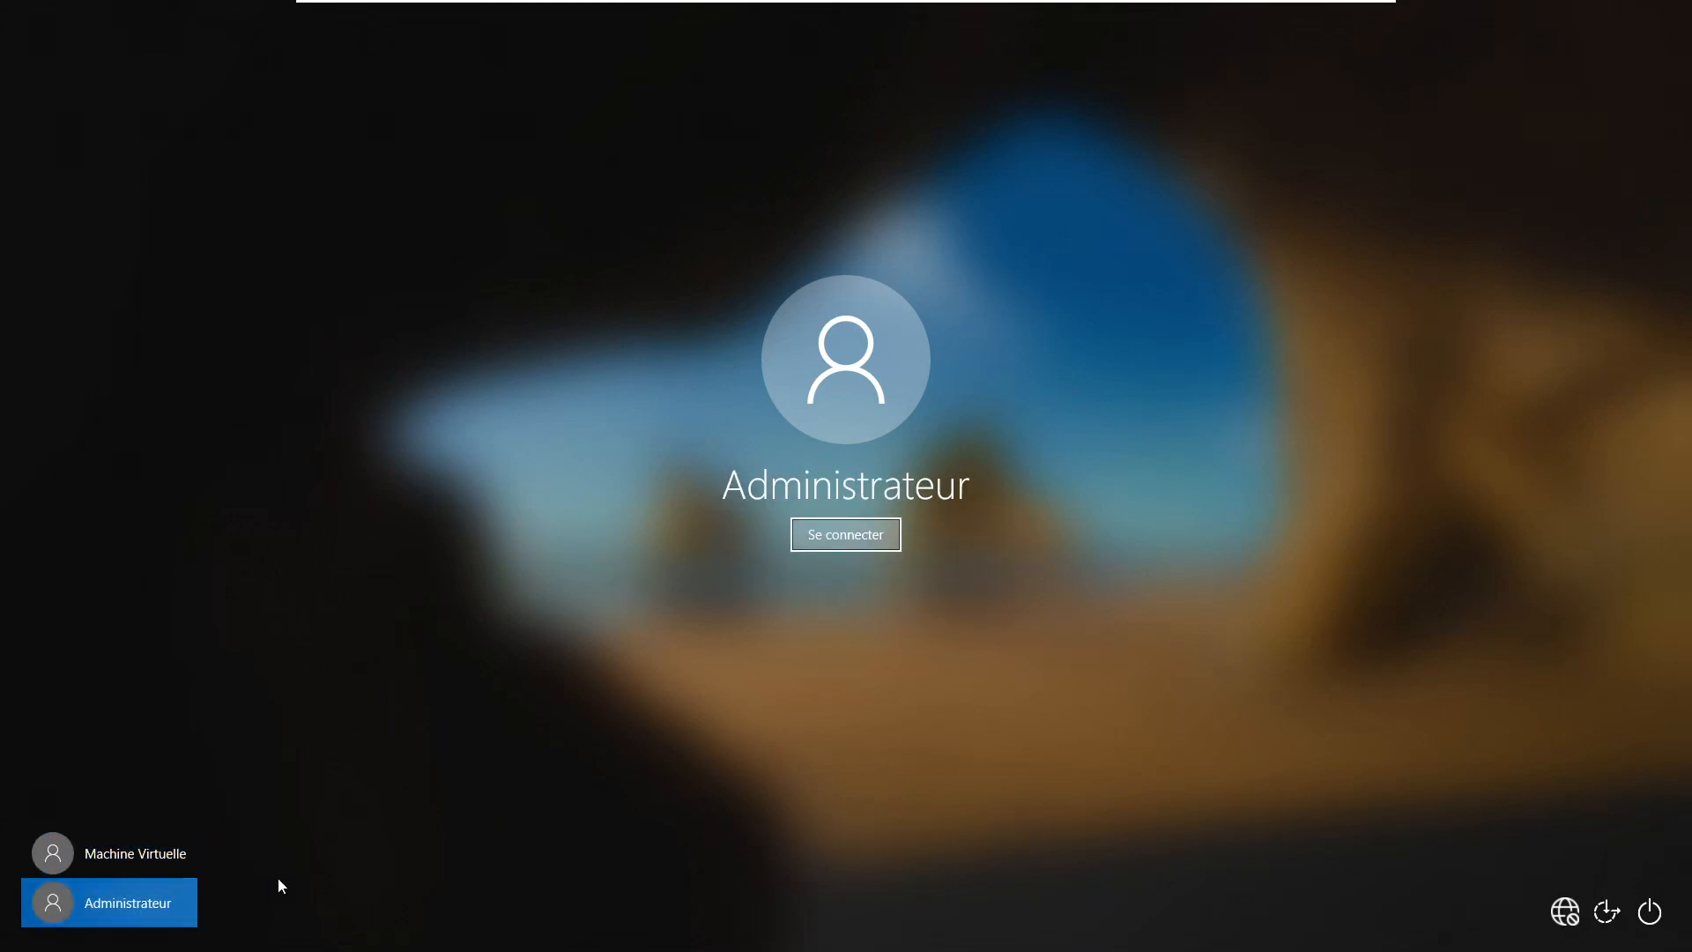
{"action": "left_click", "coordinate": [828, 537]}
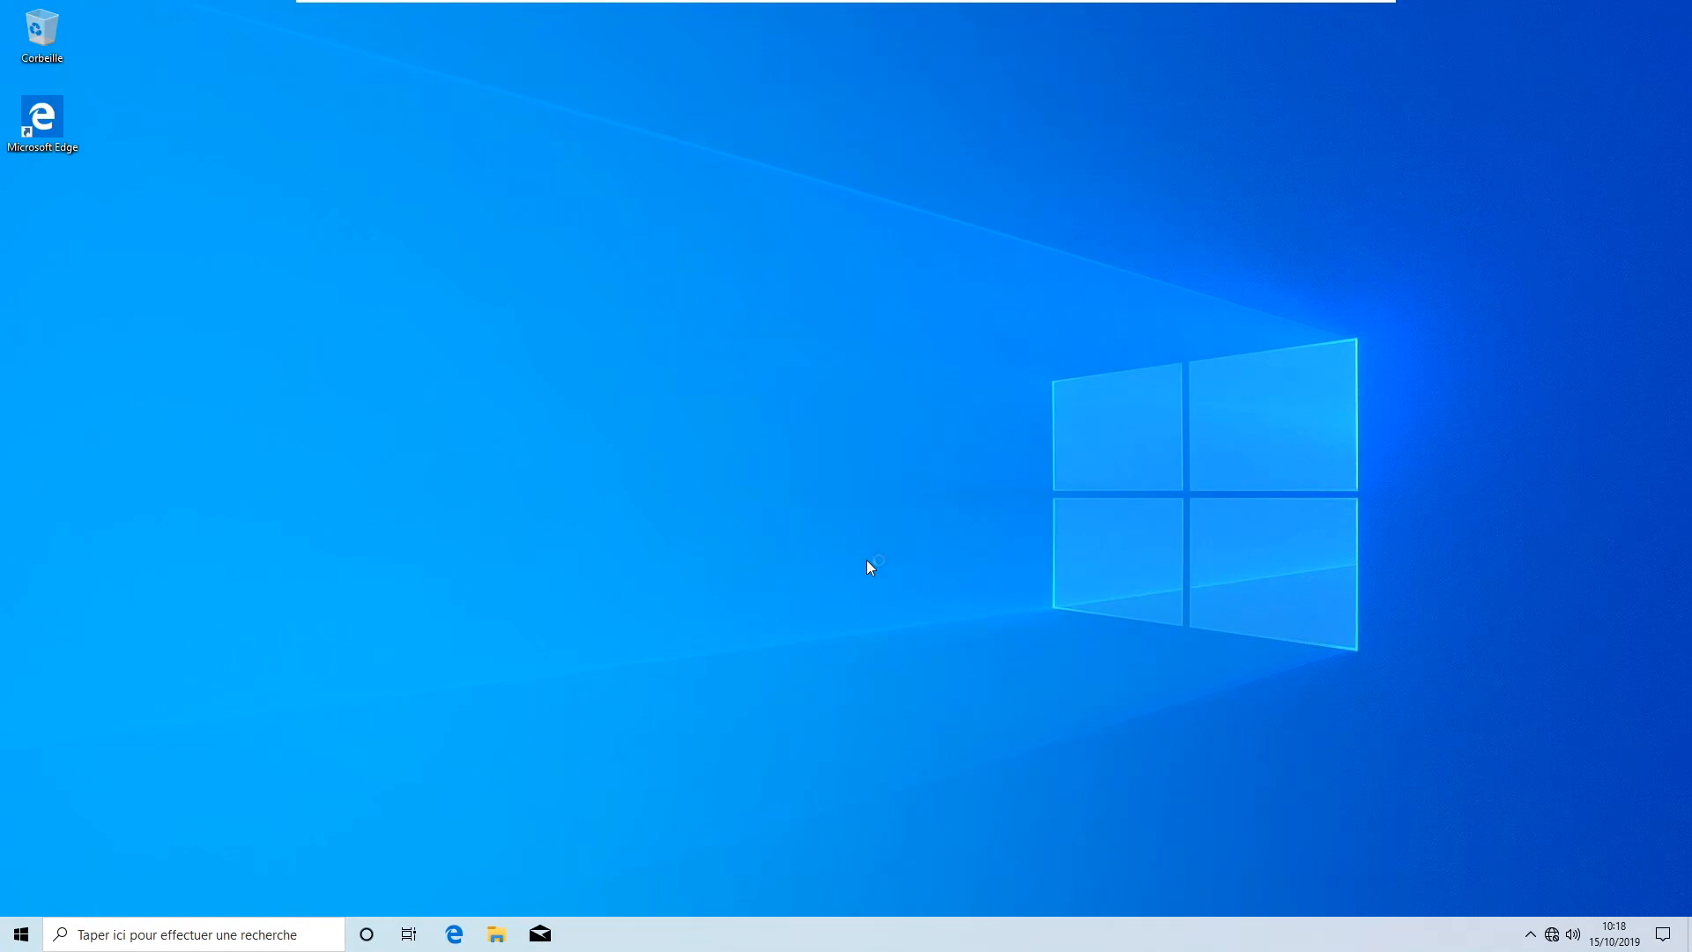
Reach Control Panel's Comptes d'utilisateurs page through File Explorer's address dropdown
{"action": "double_click", "coordinate": [496, 935]}
{"action": "left_click", "coordinate": [497, 936]}
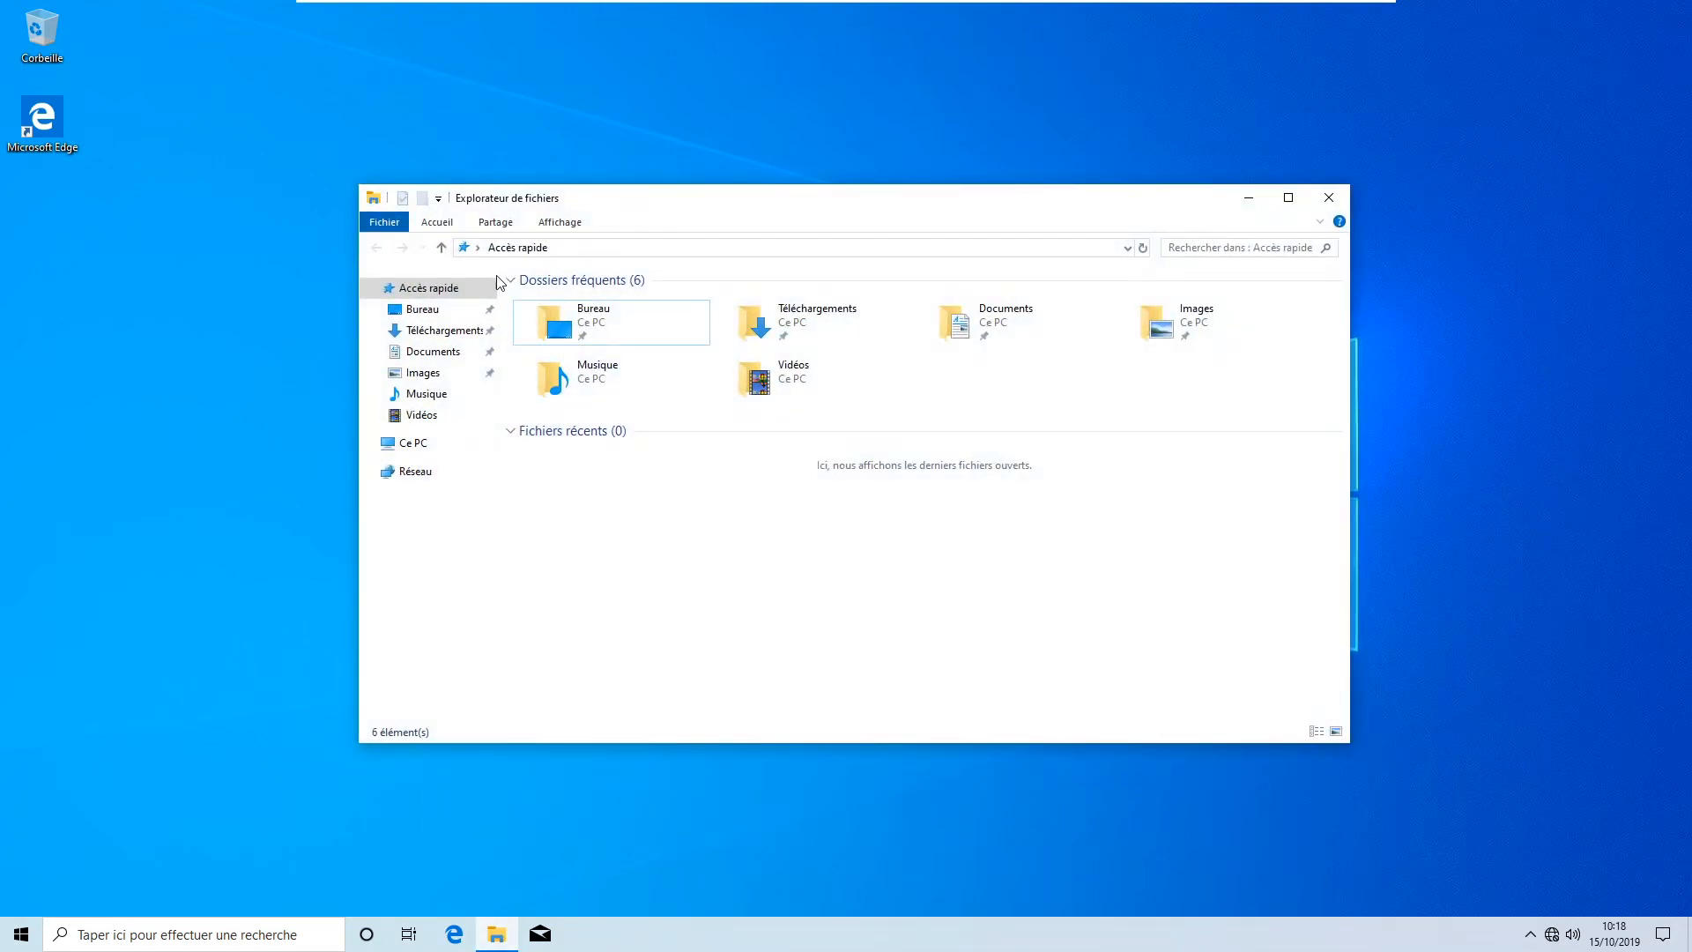
{"action": "left_click", "coordinate": [478, 250]}
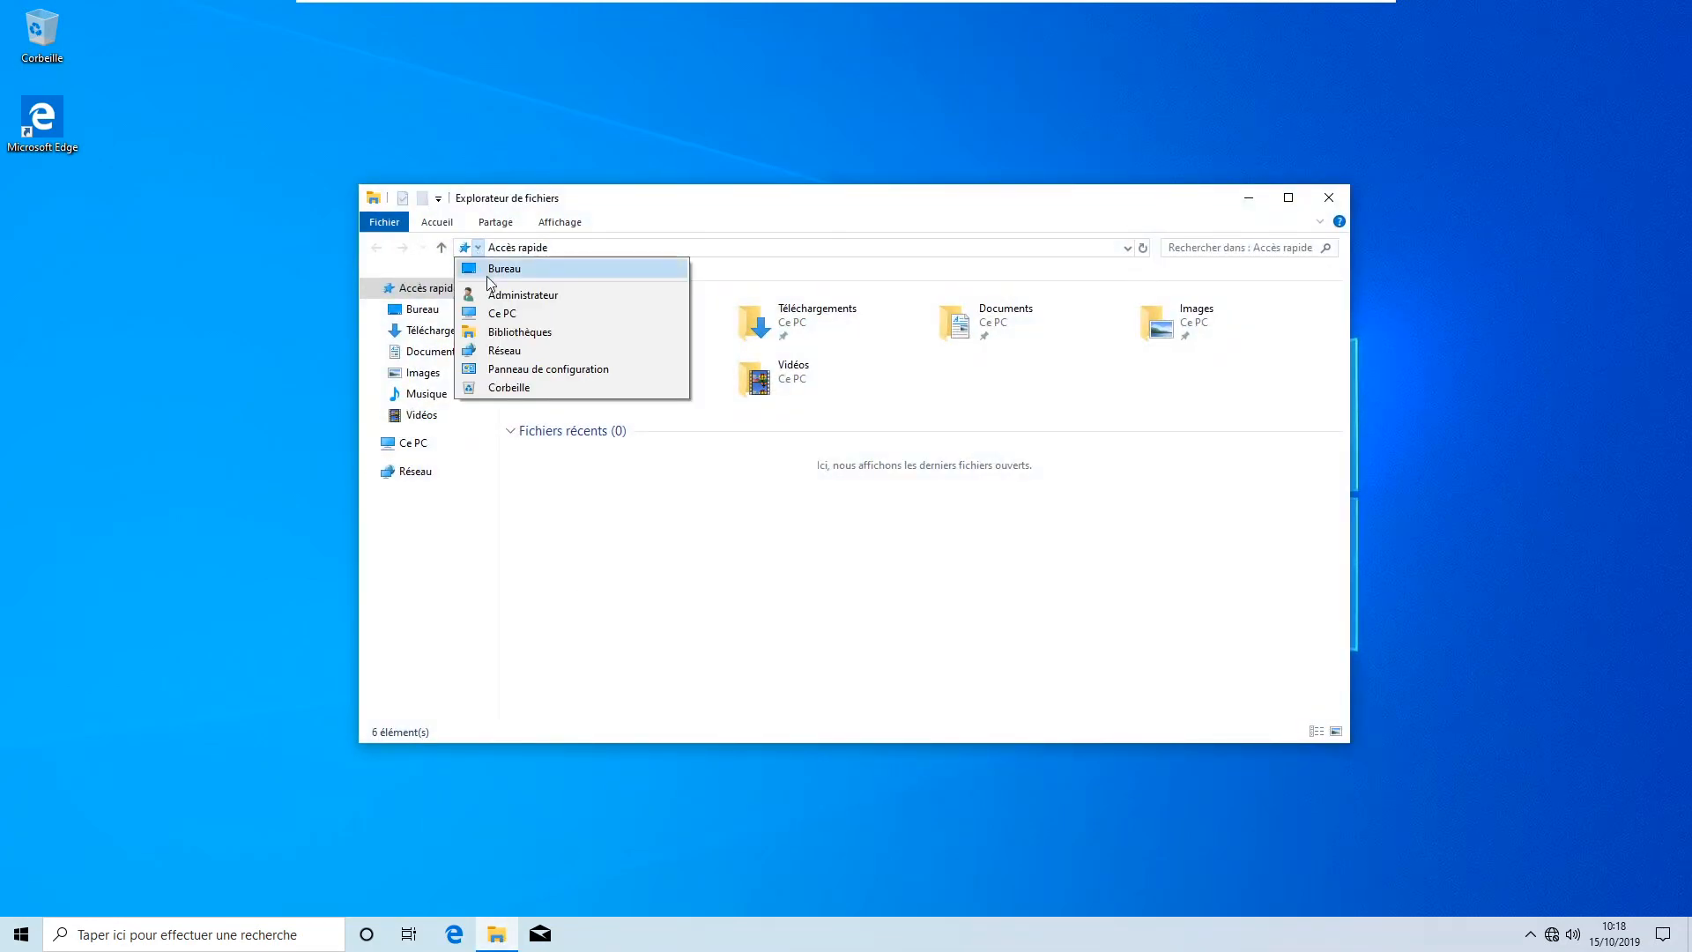
{"action": "left_click", "coordinate": [556, 370]}
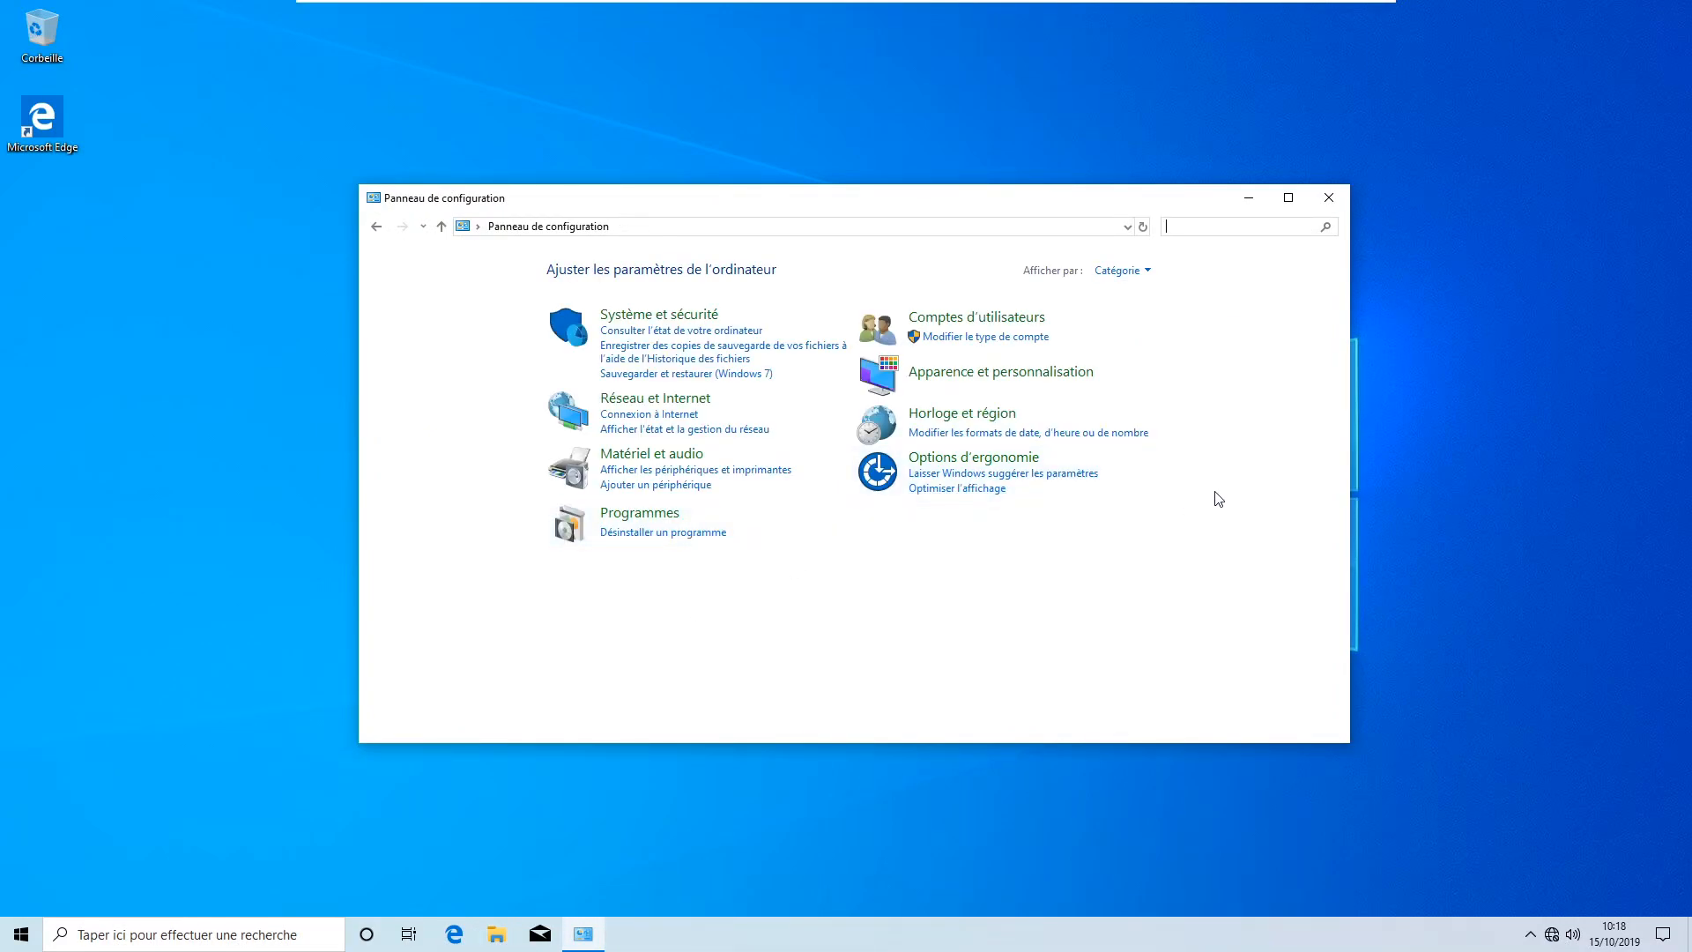
{"action": "left_click", "coordinate": [978, 319]}
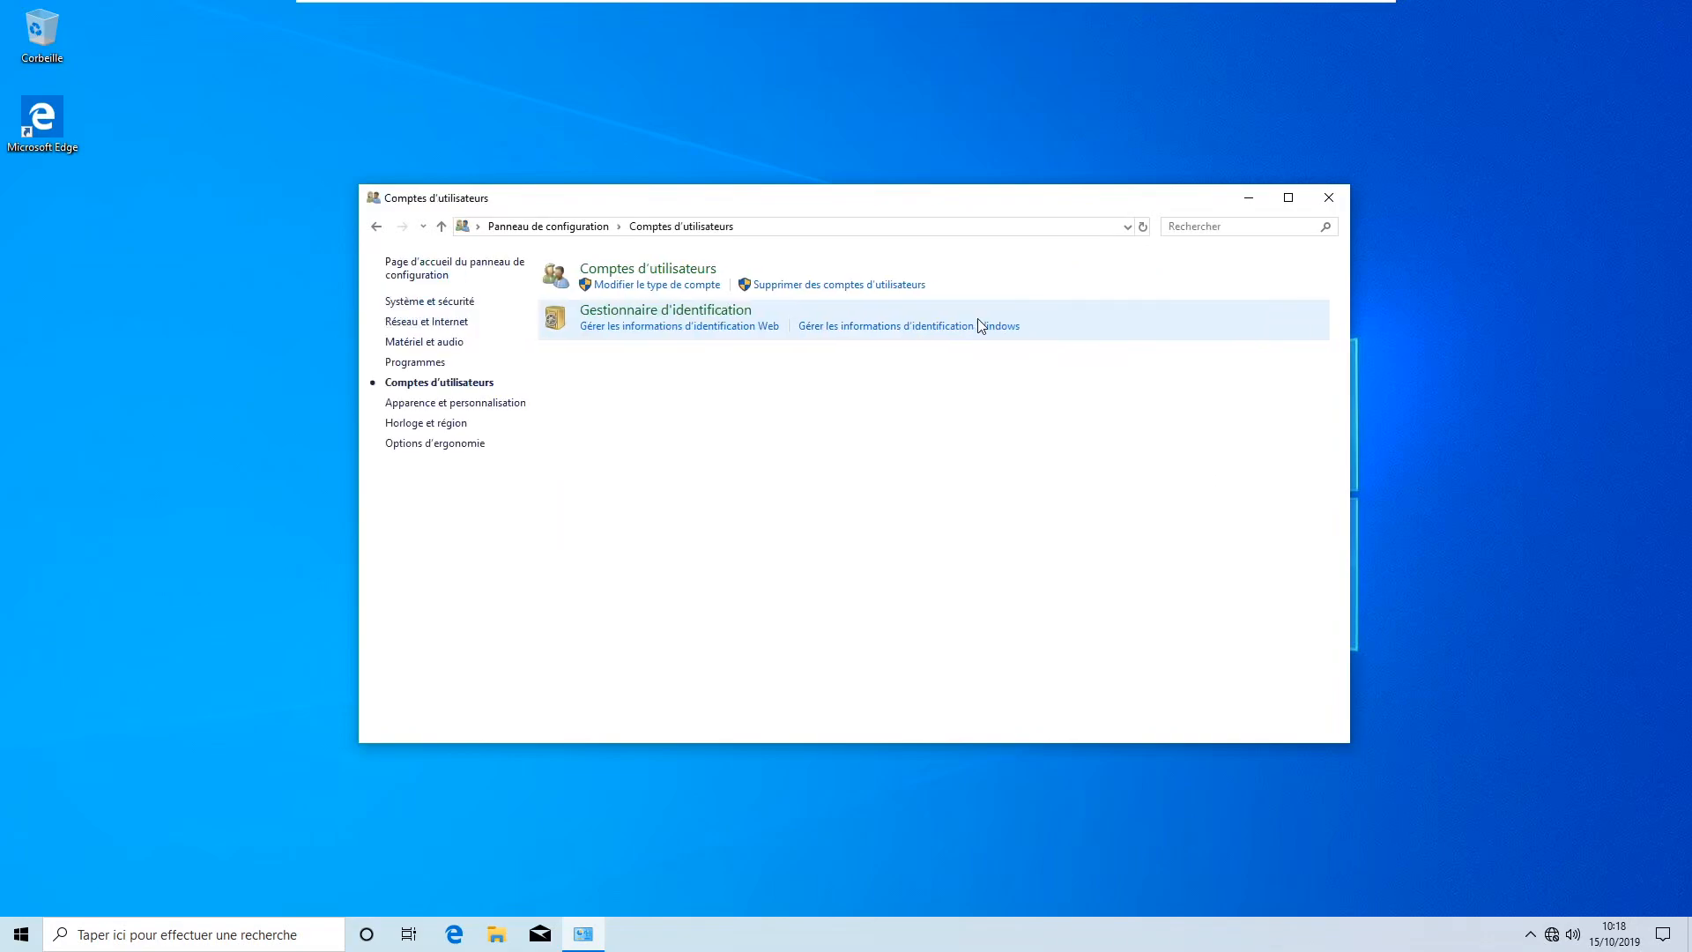
{"action": "left_click", "coordinate": [663, 270]}
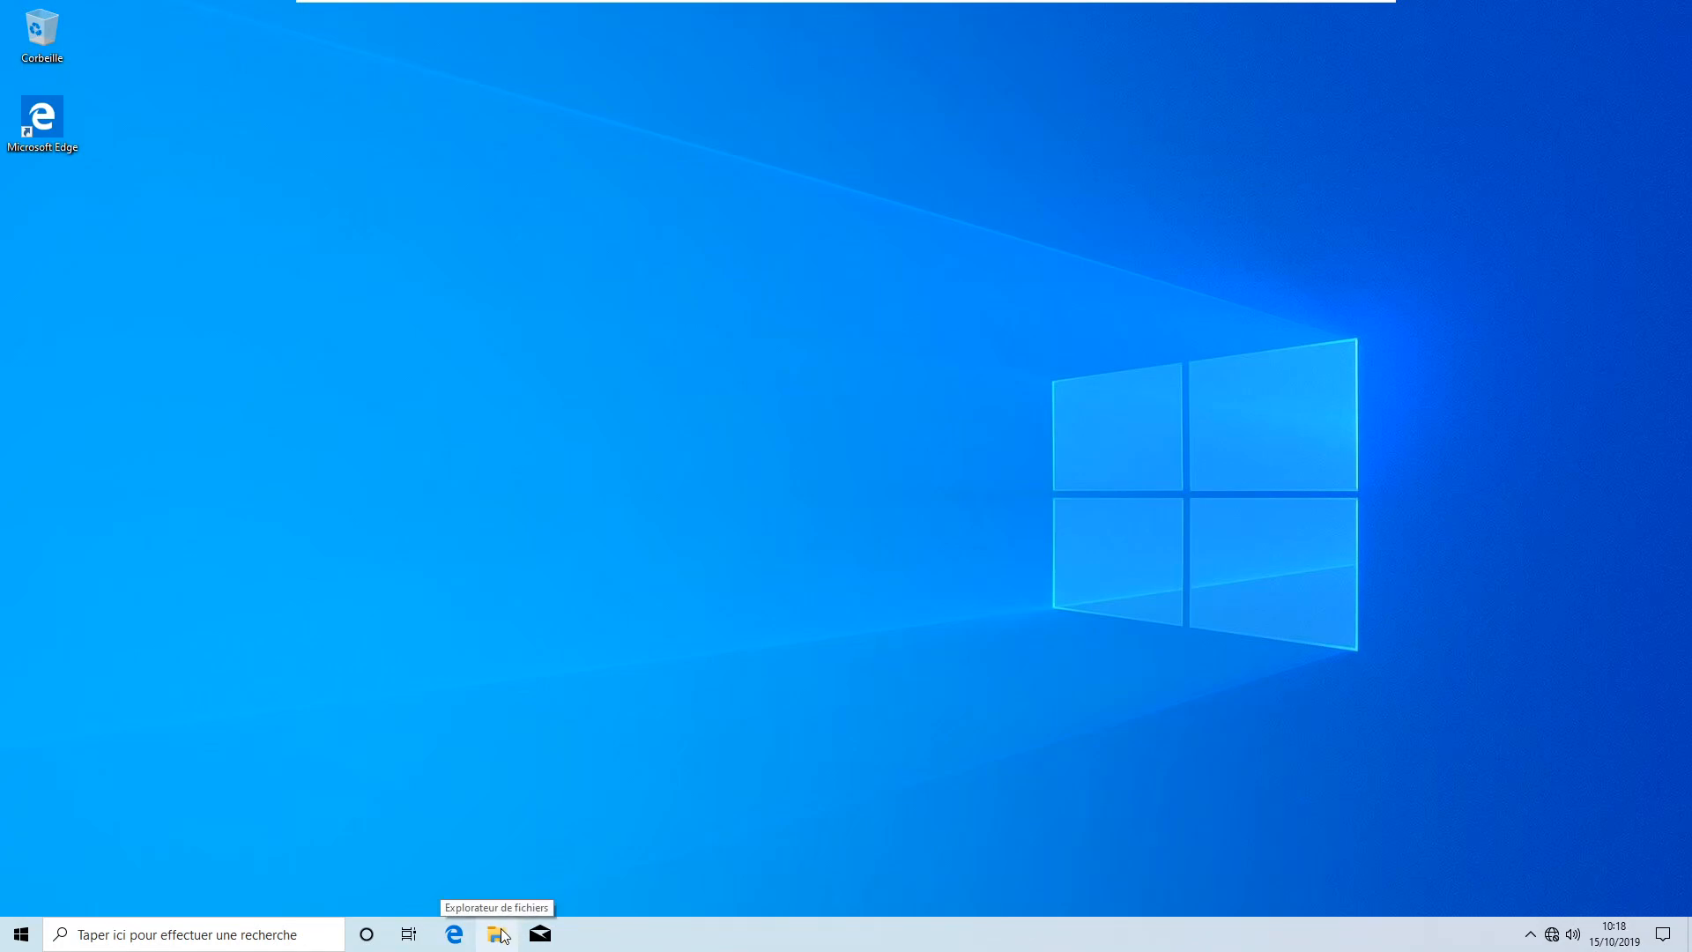
Go back through Control Panel > Comptes d'utilisateurs > Gérer un autre compte and select Machine Virtuelle
{"action": "left_click", "coordinate": [499, 936]}
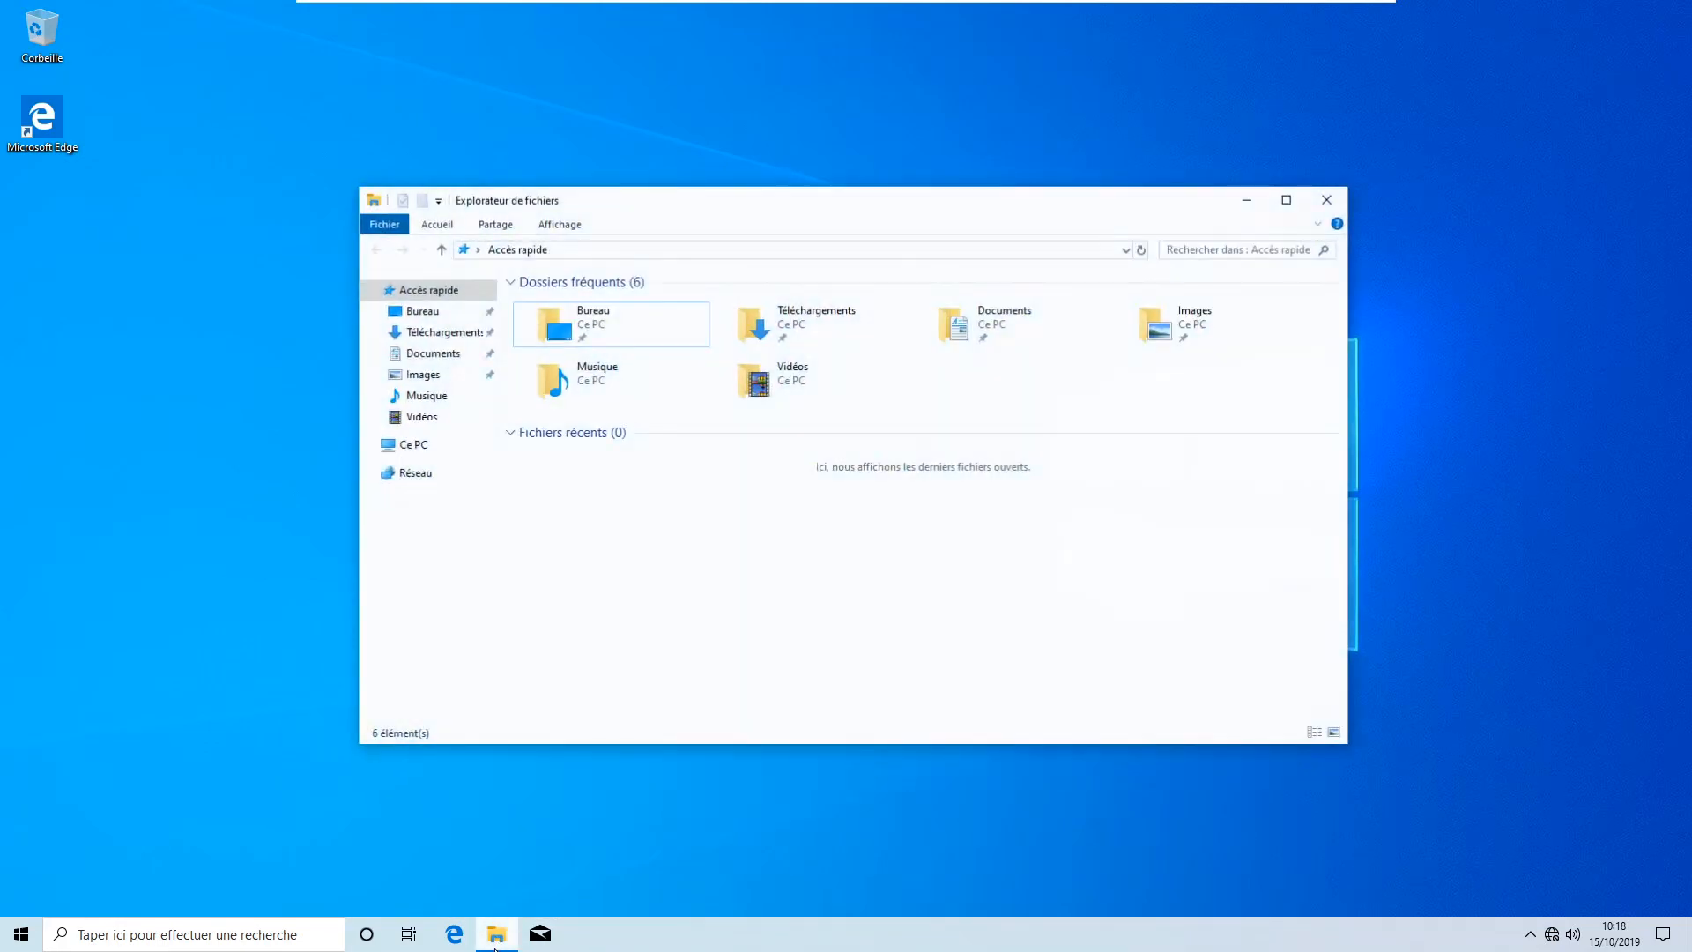
{"action": "left_click", "coordinate": [476, 250]}
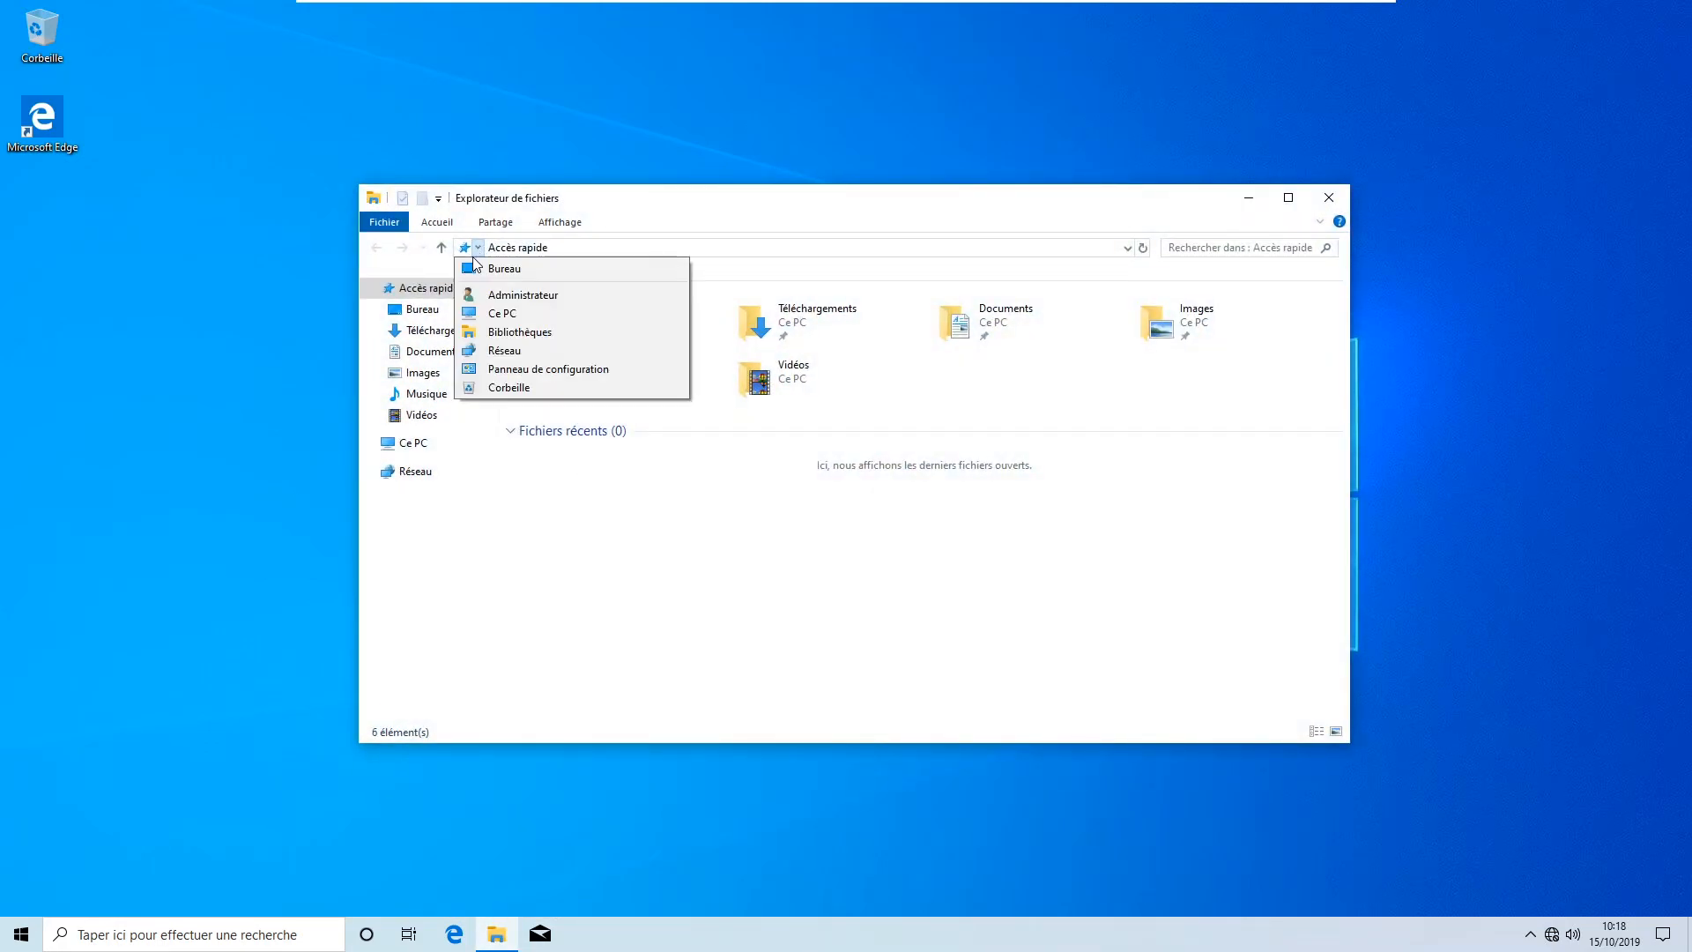
{"action": "left_click", "coordinate": [520, 368]}
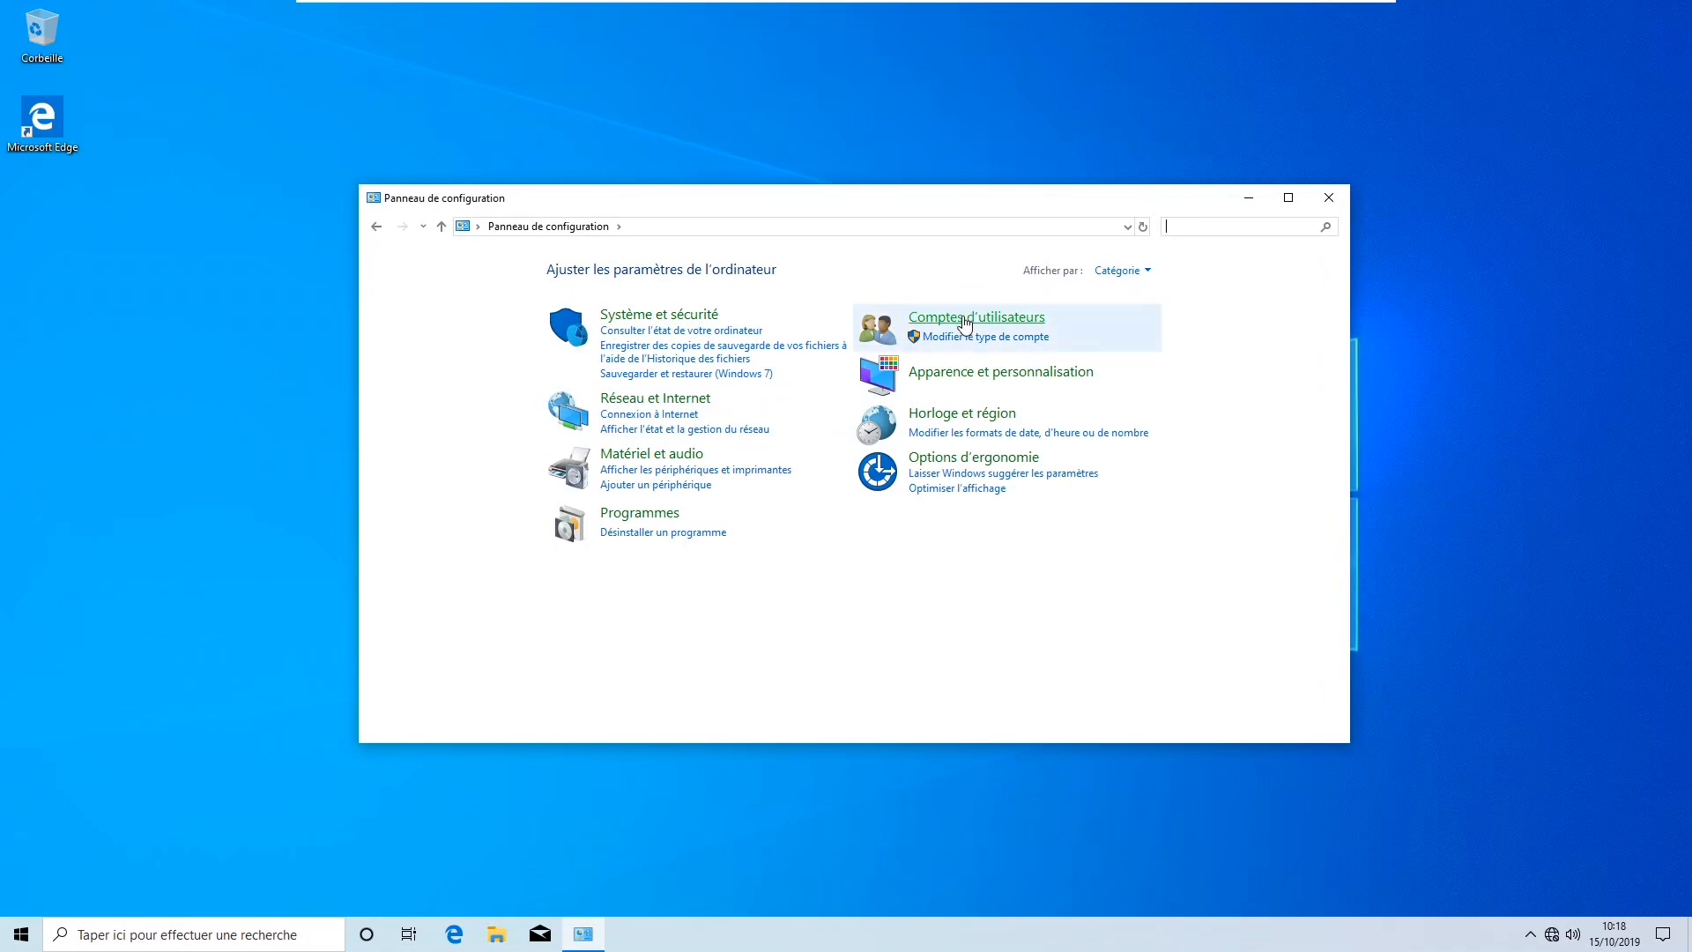
{"action": "left_click", "coordinate": [961, 319]}
{"action": "left_click", "coordinate": [664, 272]}
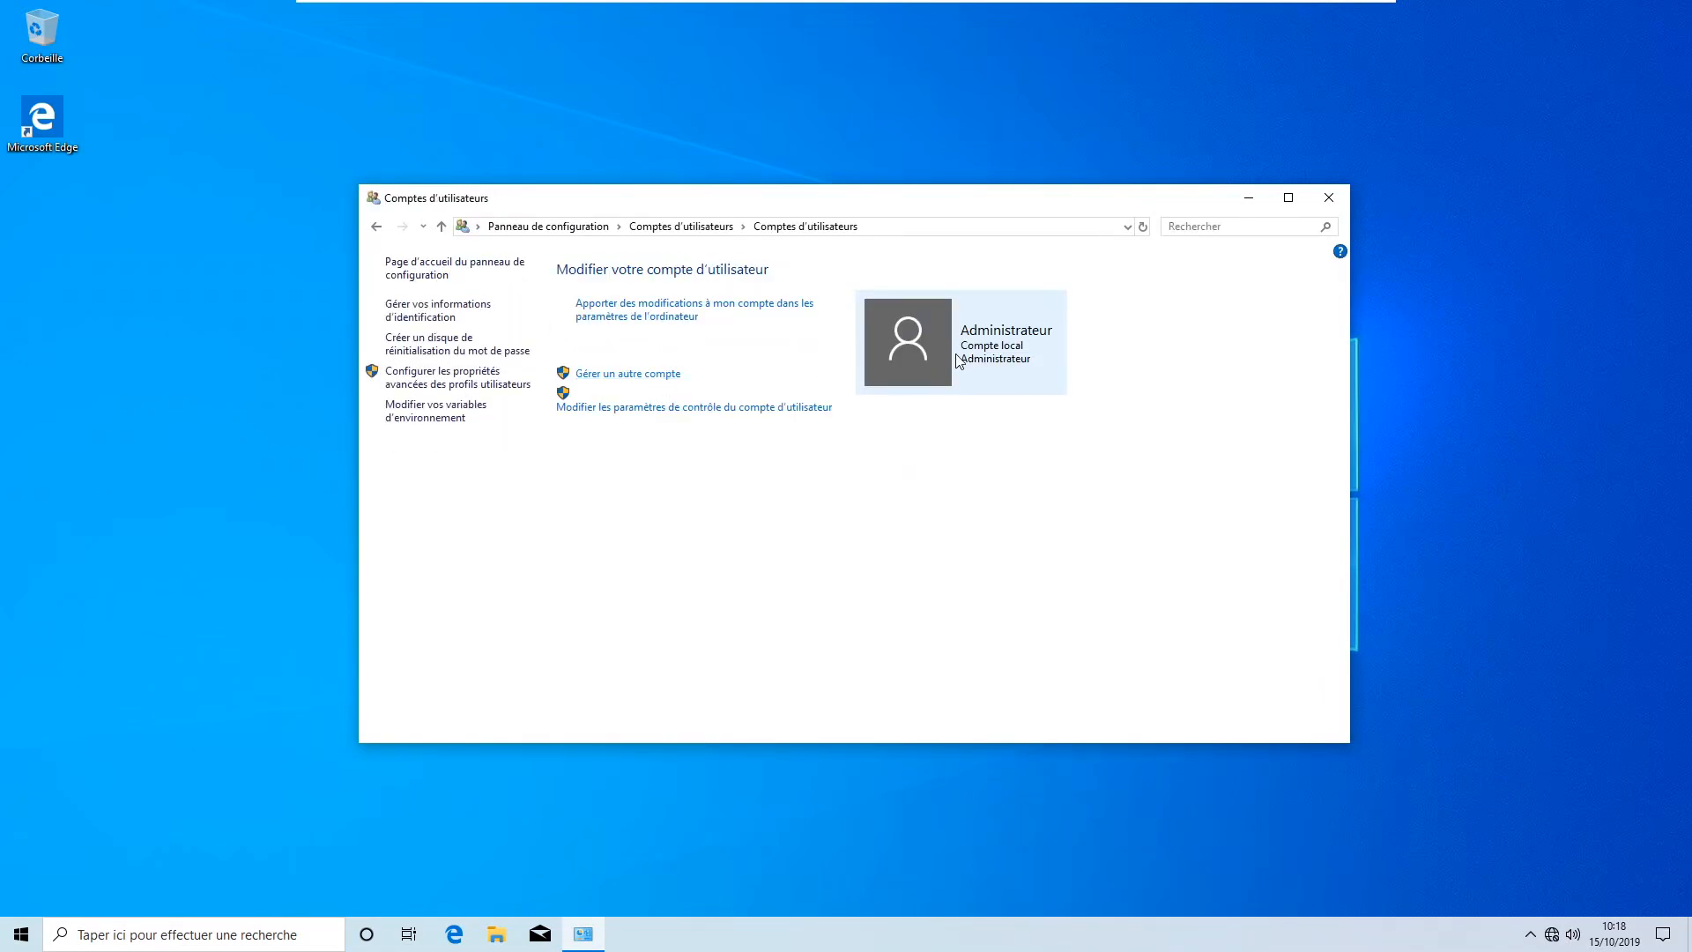
{"action": "left_click", "coordinate": [642, 384]}
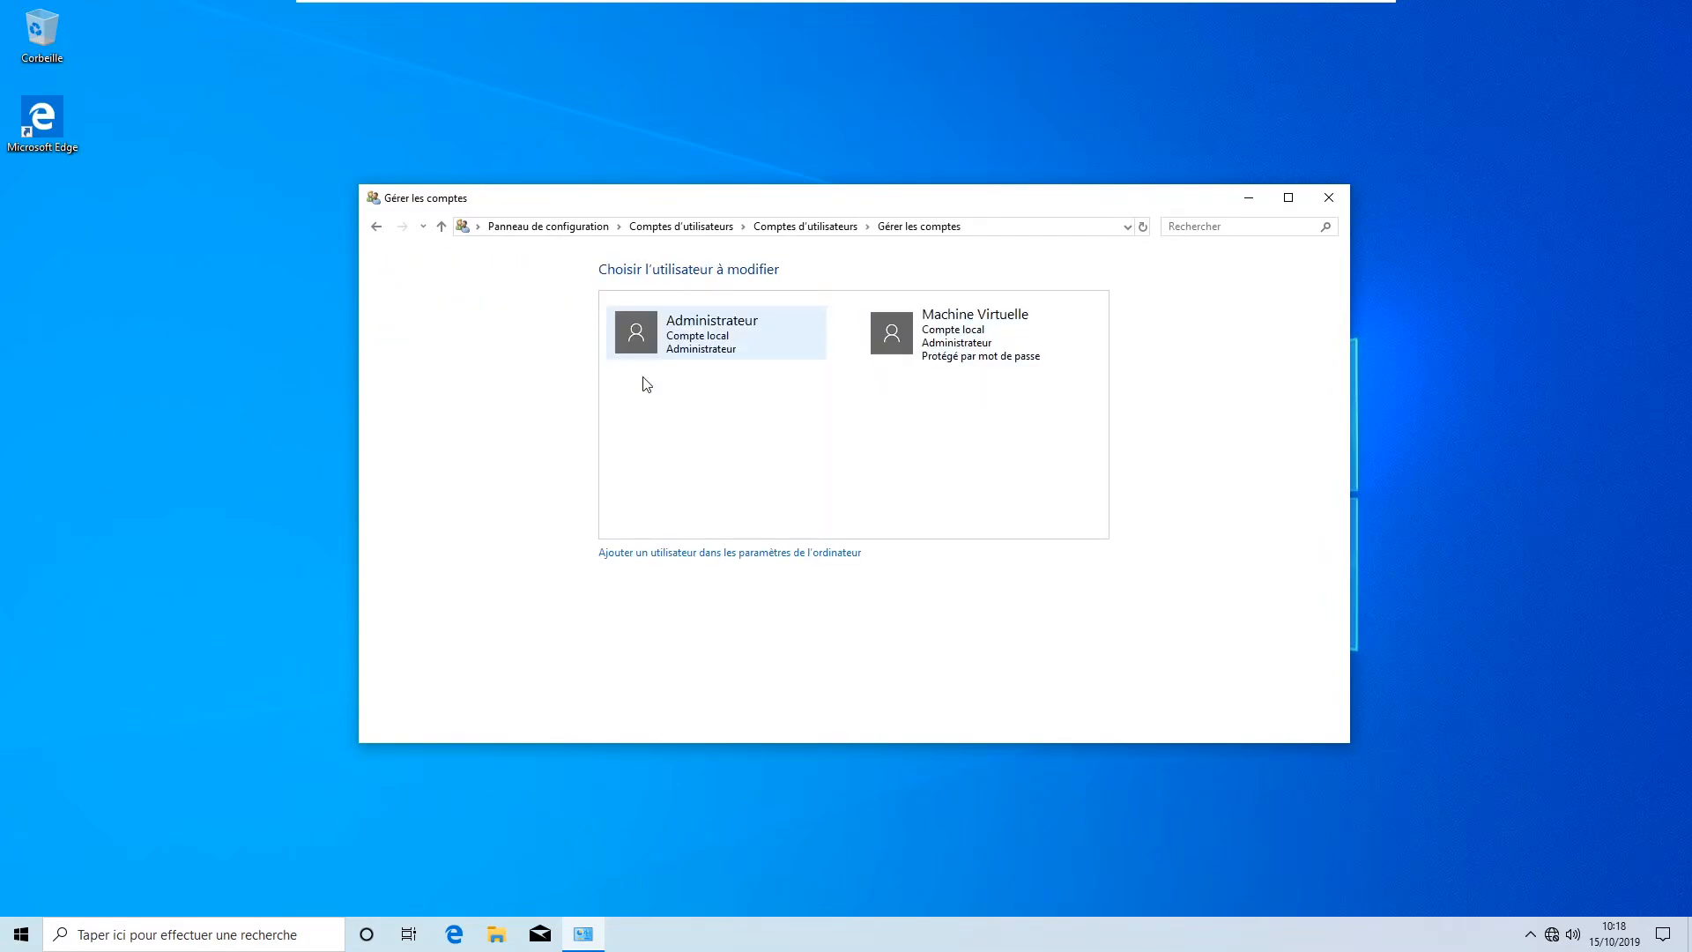
{"action": "left_click", "coordinate": [978, 345]}
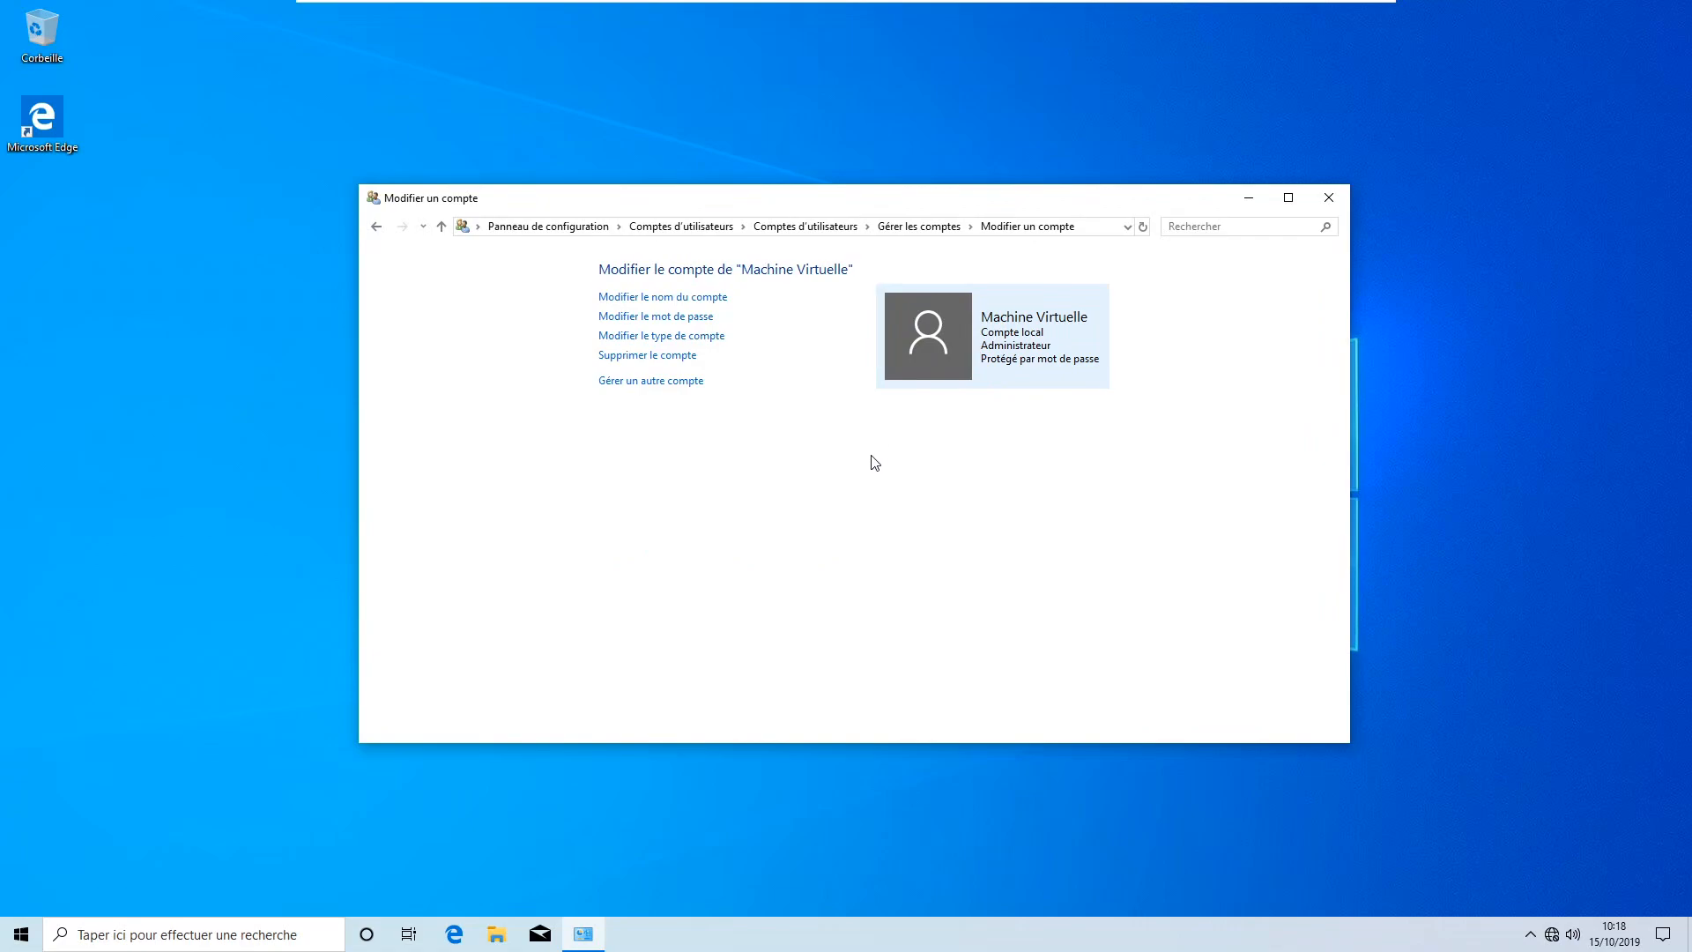
Set and confirm a new four-character password for Machine Virtuelle, with a password hint
{"action": "left_click", "coordinate": [692, 319]}
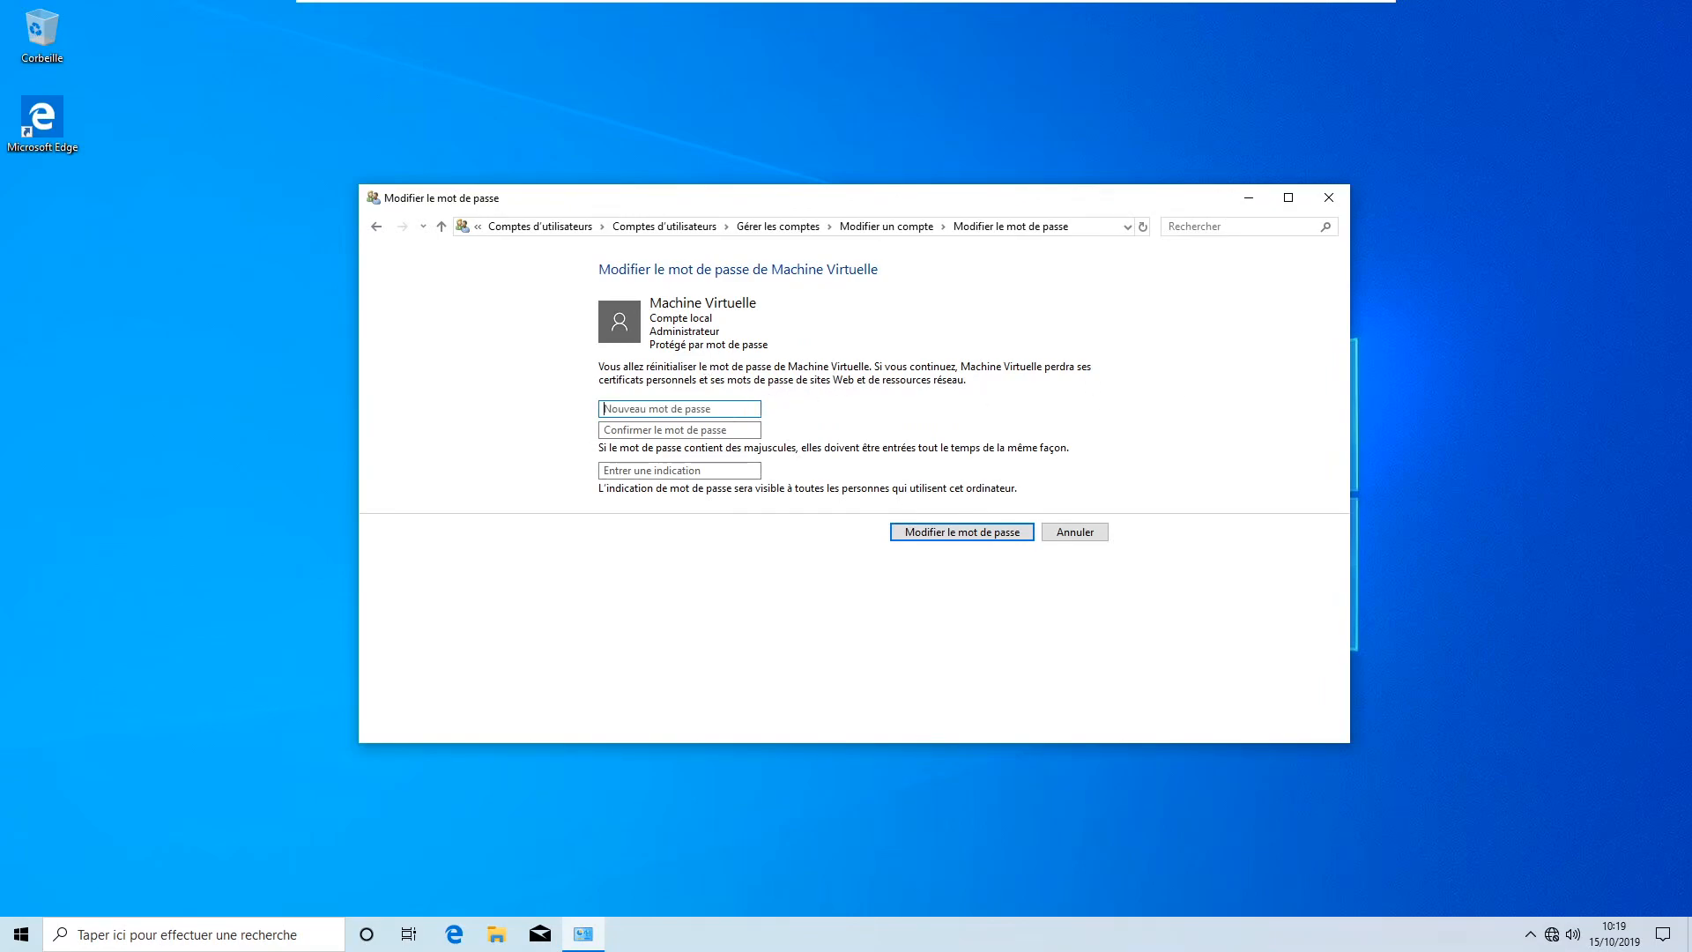
{"action": "left_click", "coordinate": [680, 409]}
{"action": "type", "text": "••••"}
{"action": "key", "text": "Tab"}
{"action": "type", "text": "••••"}
{"action": "left_click", "coordinate": [722, 470]}
{"action": "type", "text": "5678"}
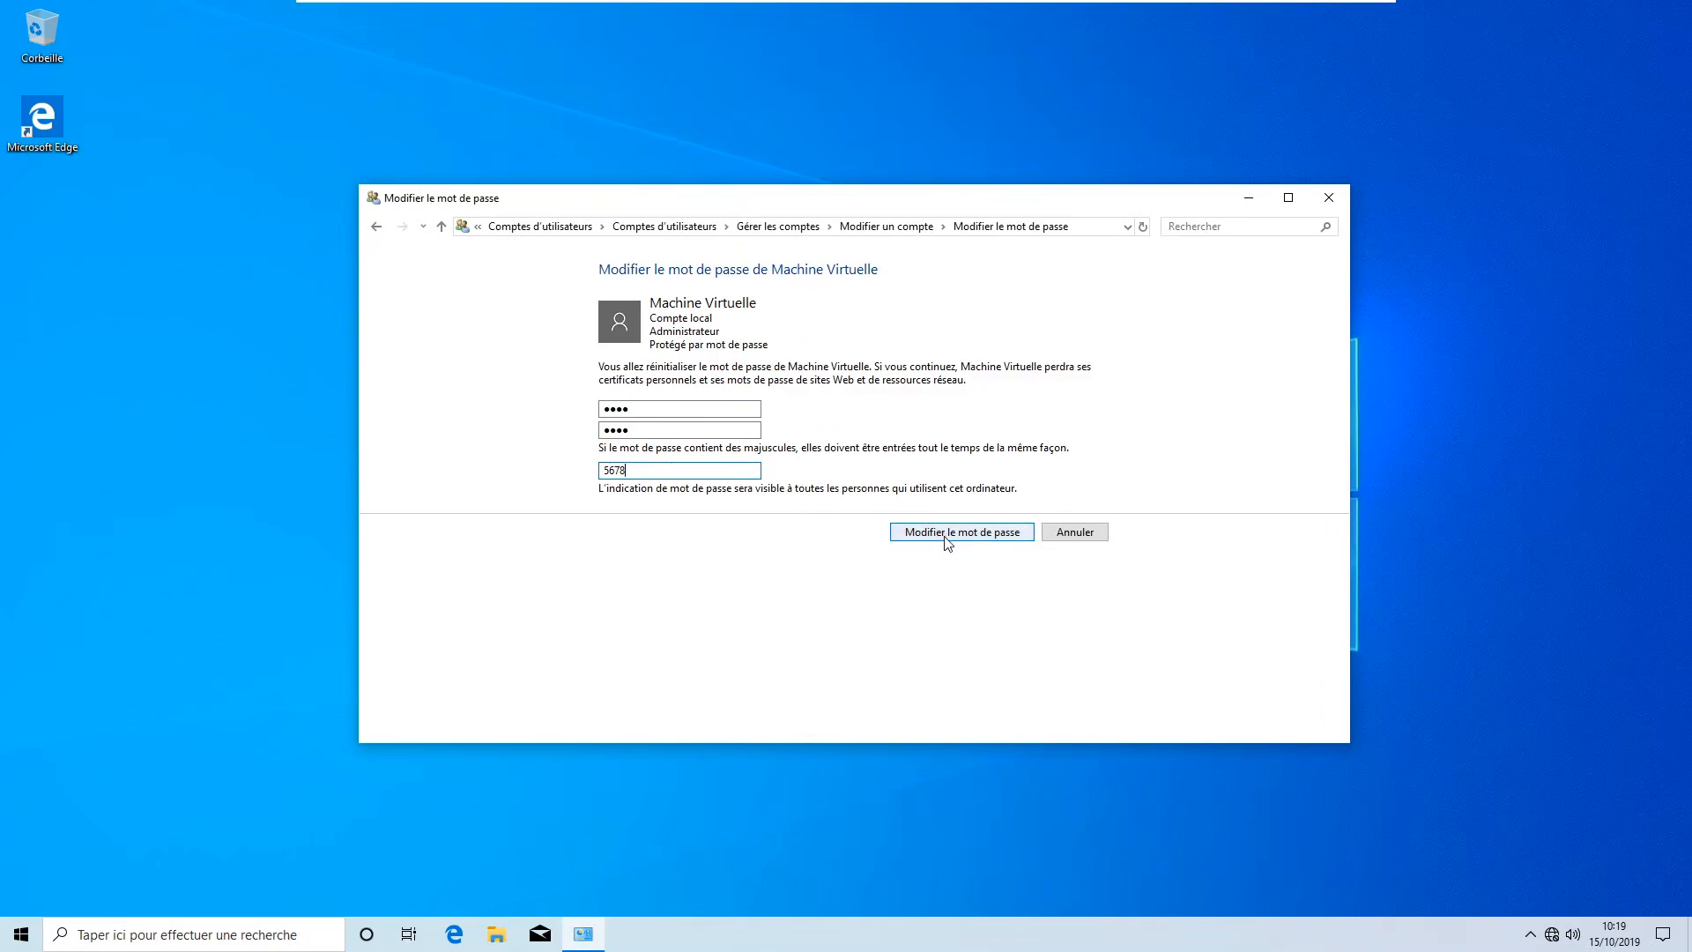
{"action": "left_click", "coordinate": [946, 535]}
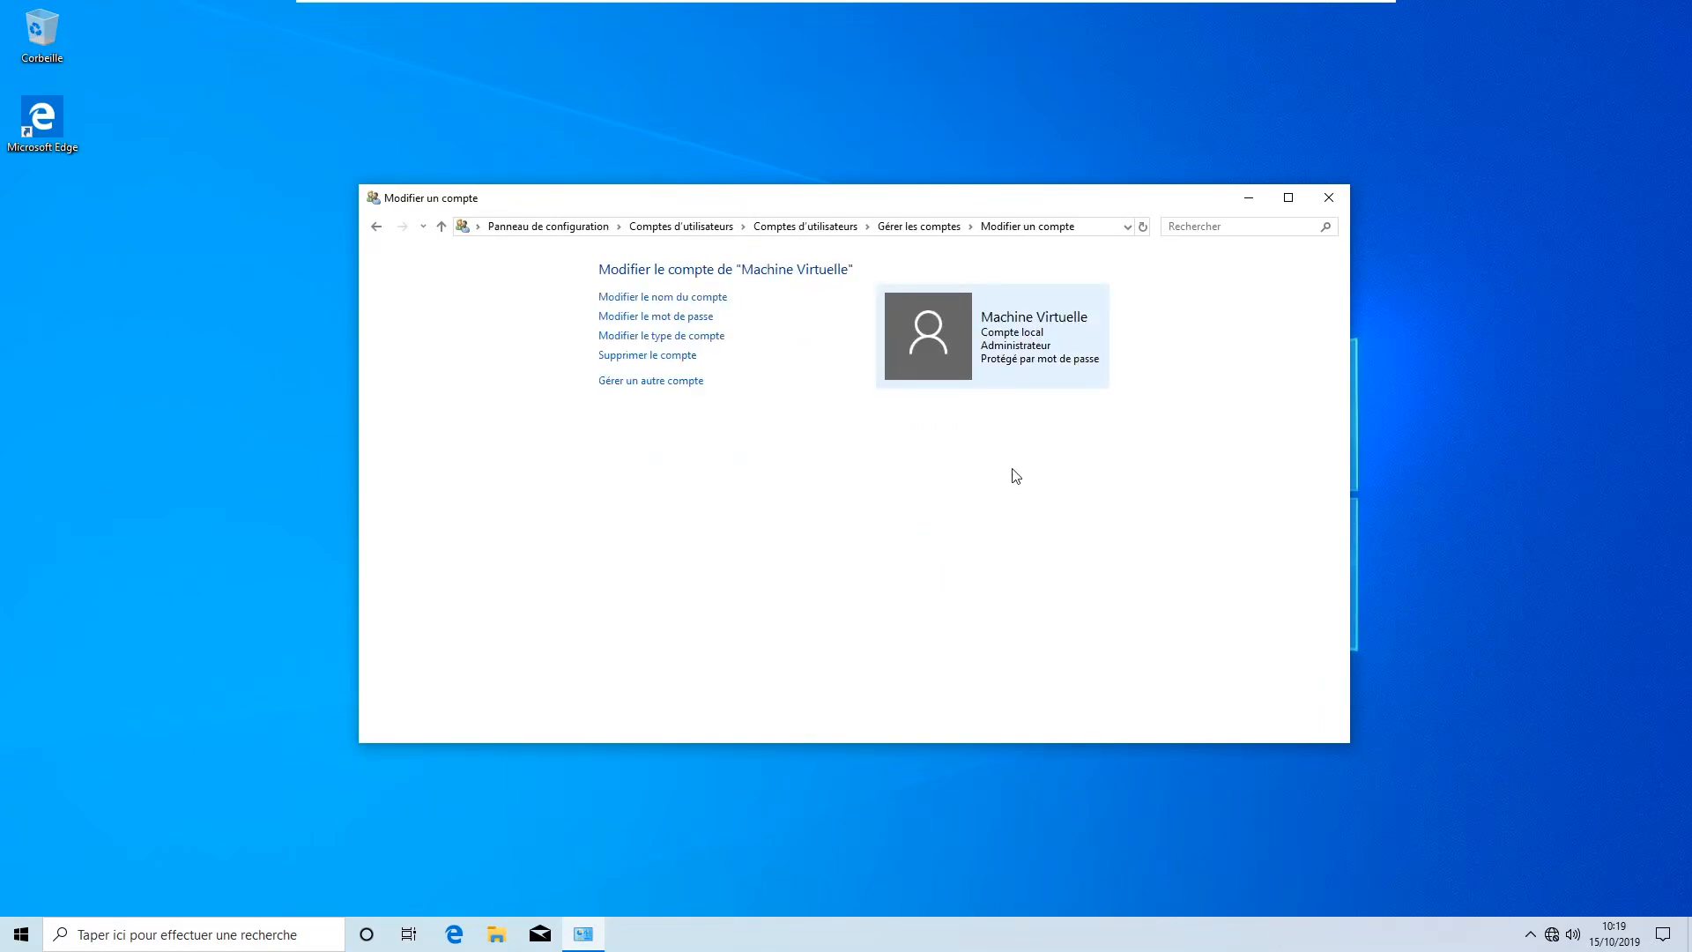
Close Control Panel and sign out of Administrateur to the sign-in screen
{"action": "left_click", "coordinate": [1328, 196]}
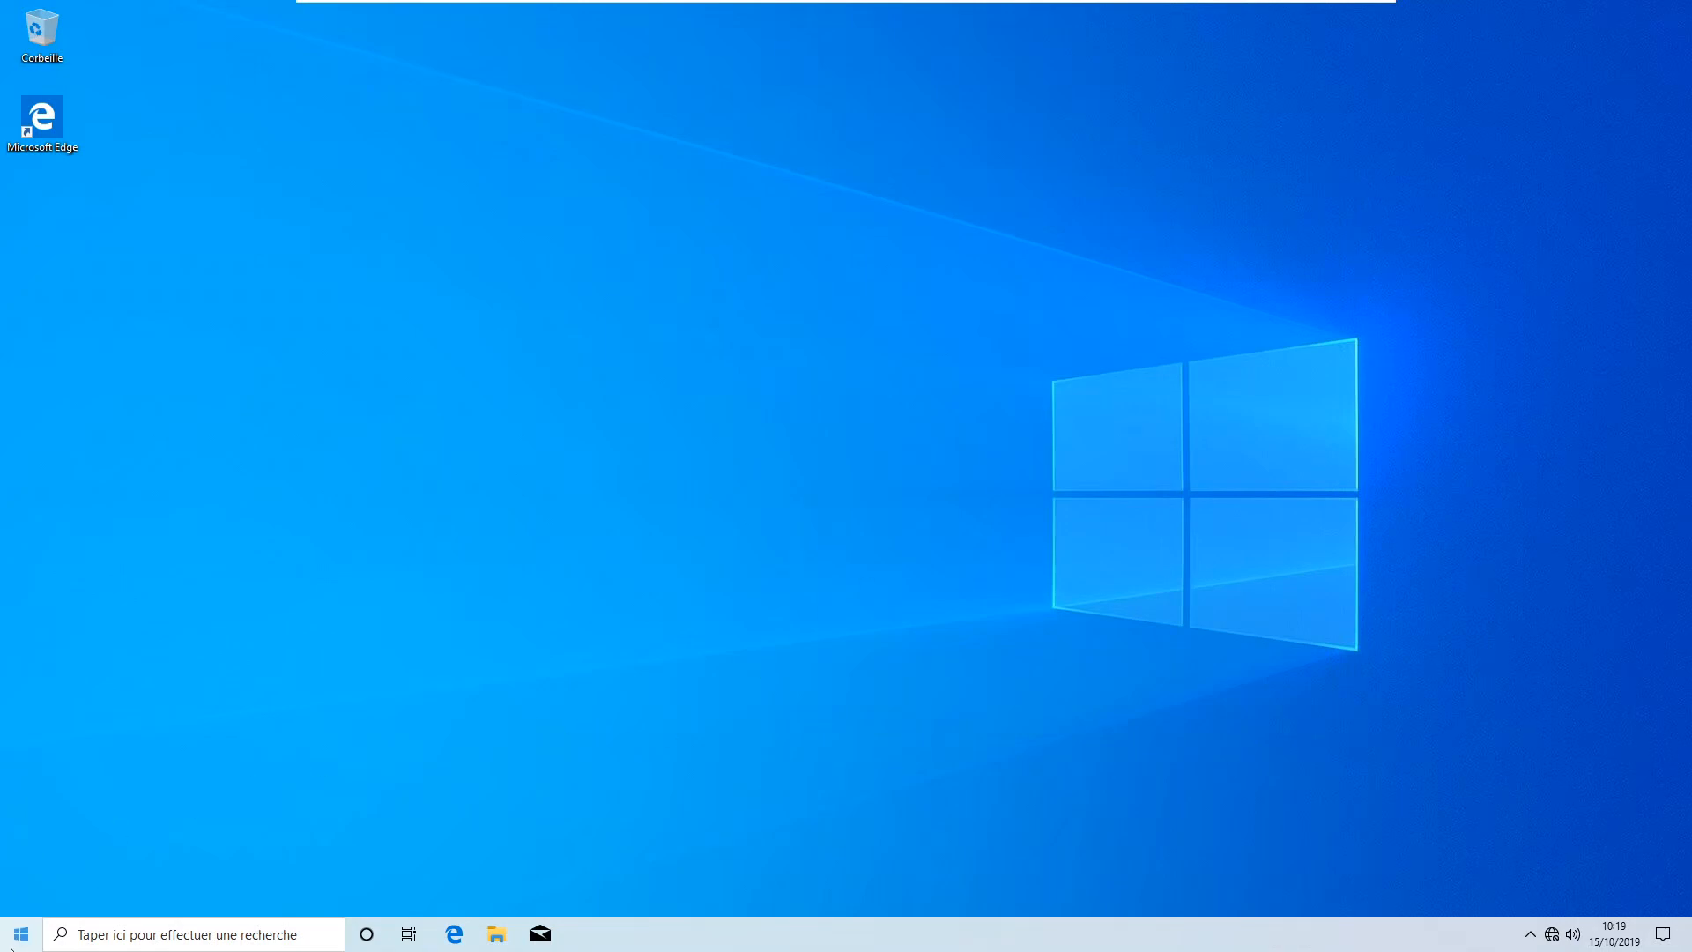
{"action": "left_click", "coordinate": [17, 946]}
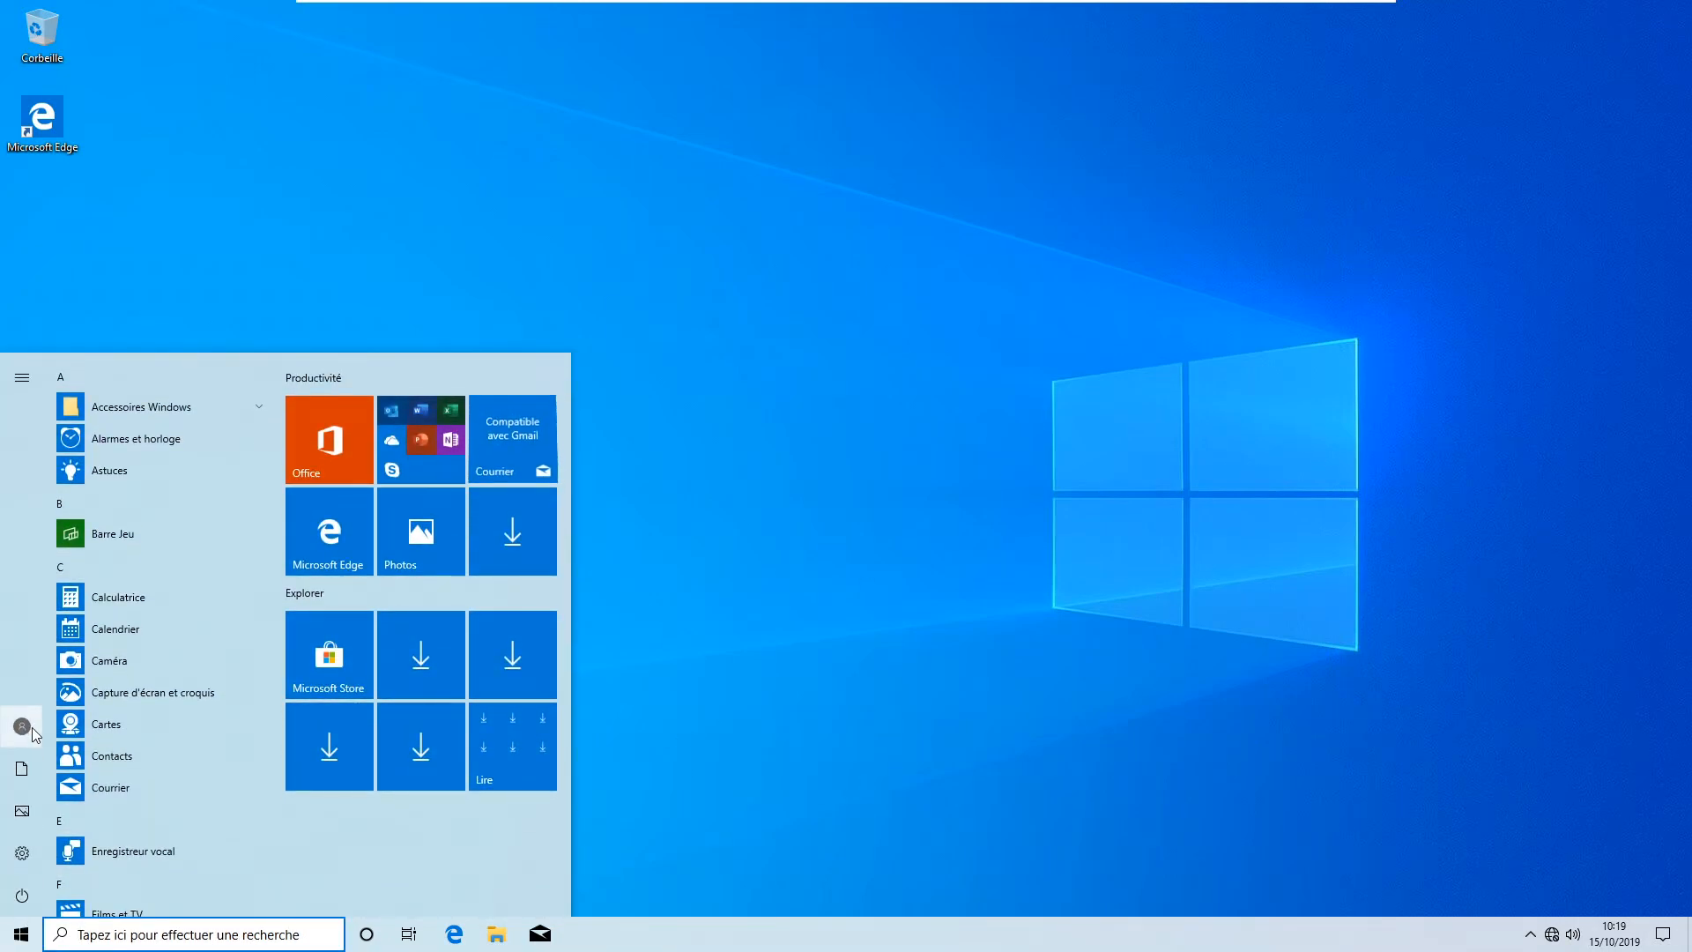
{"action": "left_click", "coordinate": [22, 727]}
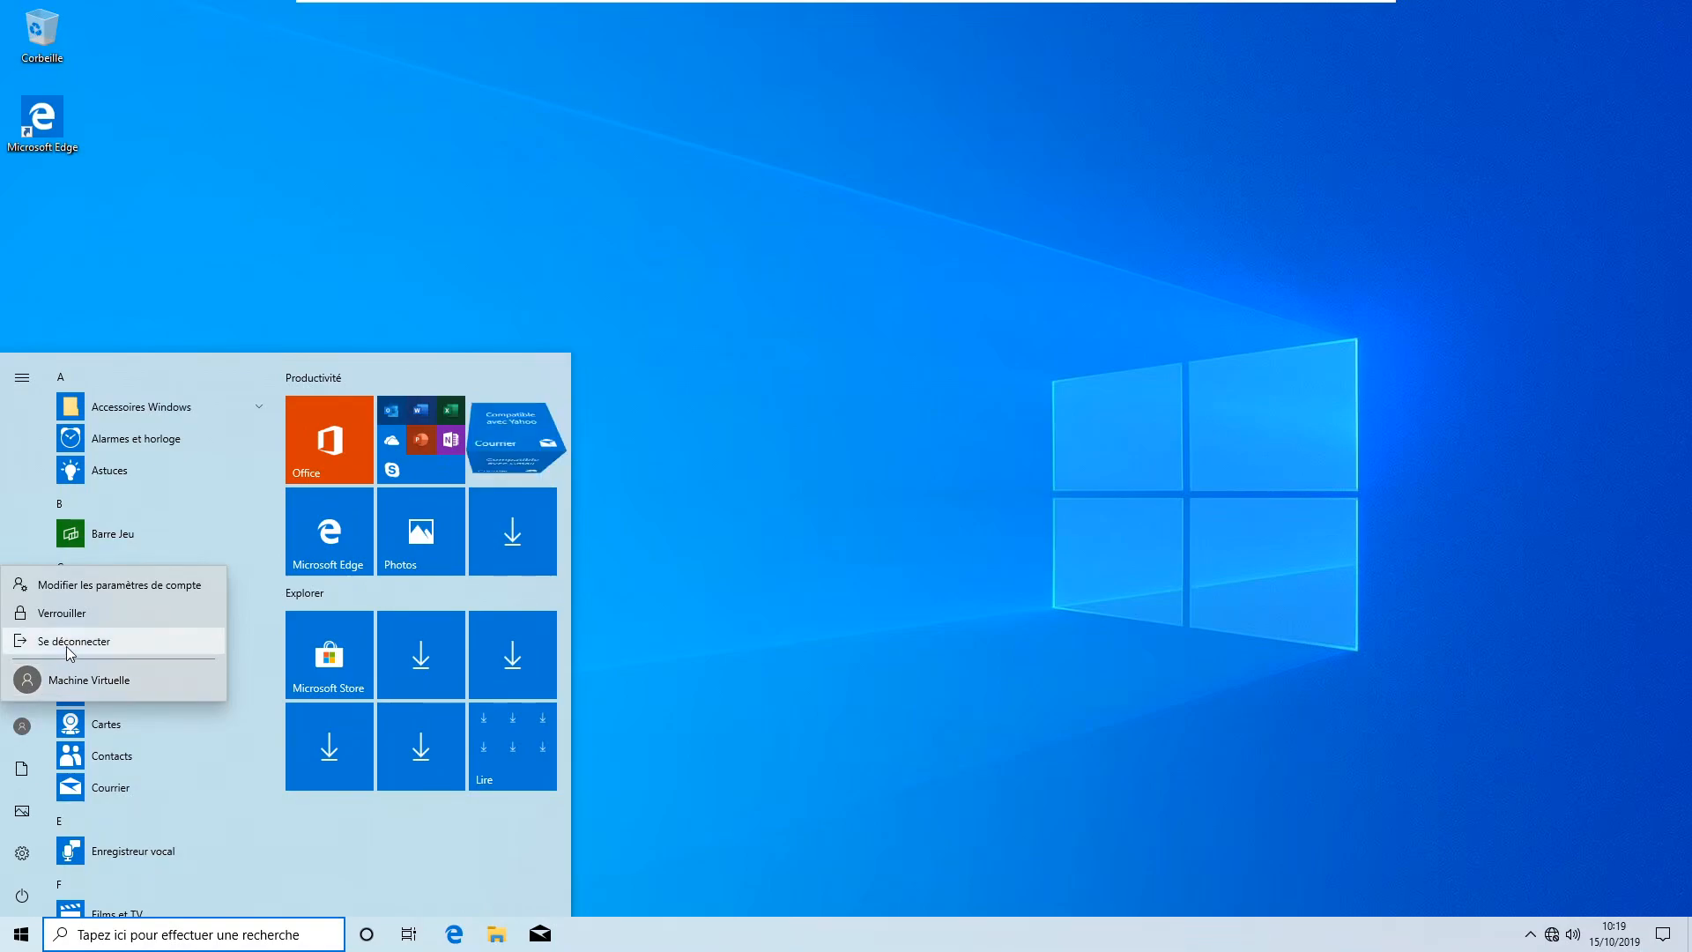
{"action": "left_click", "coordinate": [67, 647]}
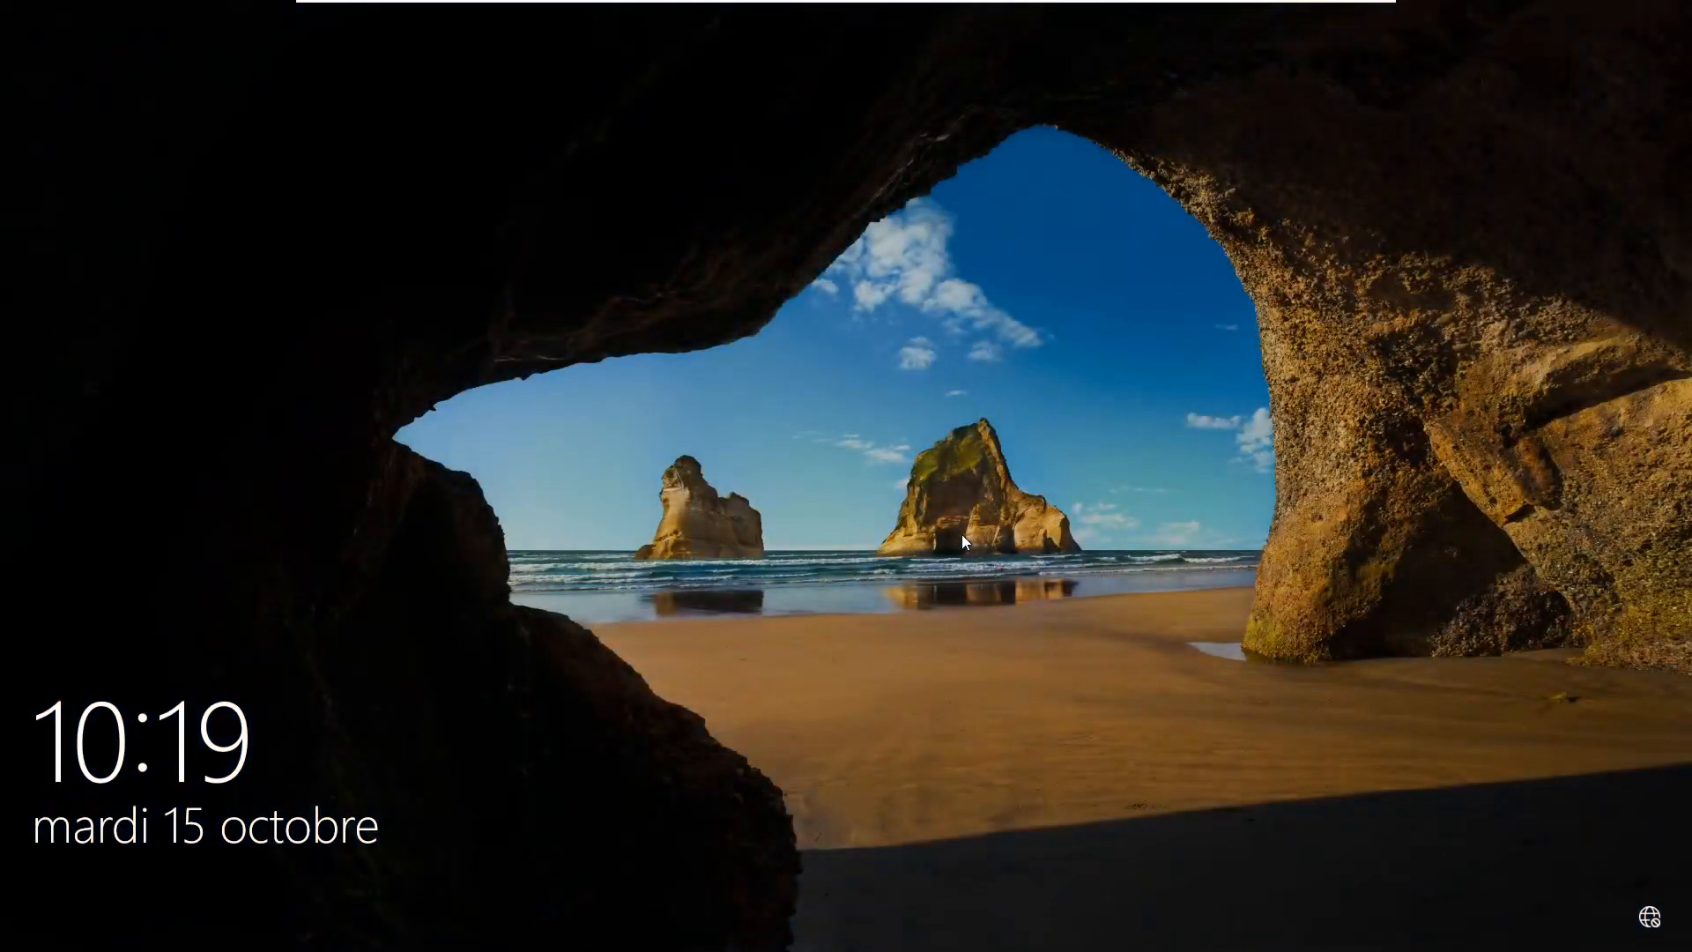
{"action": "left_click", "coordinate": [961, 538]}
Sign in as Machine Virtuelle, using the hint shown after a wrong password attempt
{"action": "left_click", "coordinate": [162, 903]}
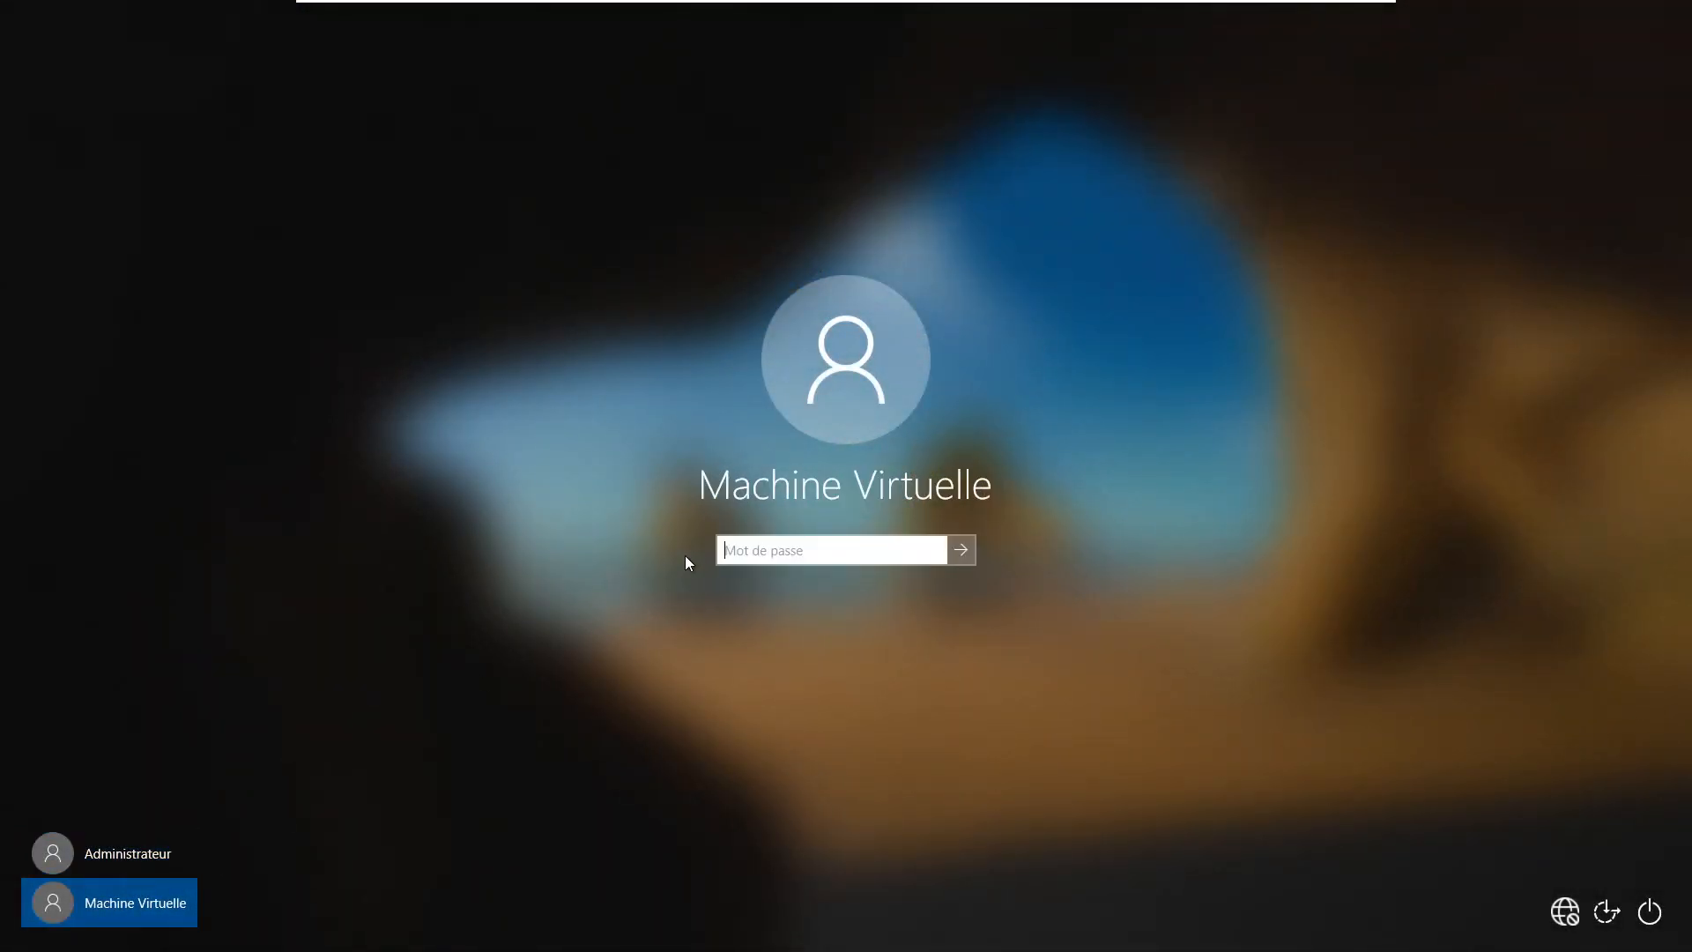
{"action": "type", "text": "••••"}
{"action": "key", "text": "Return"}
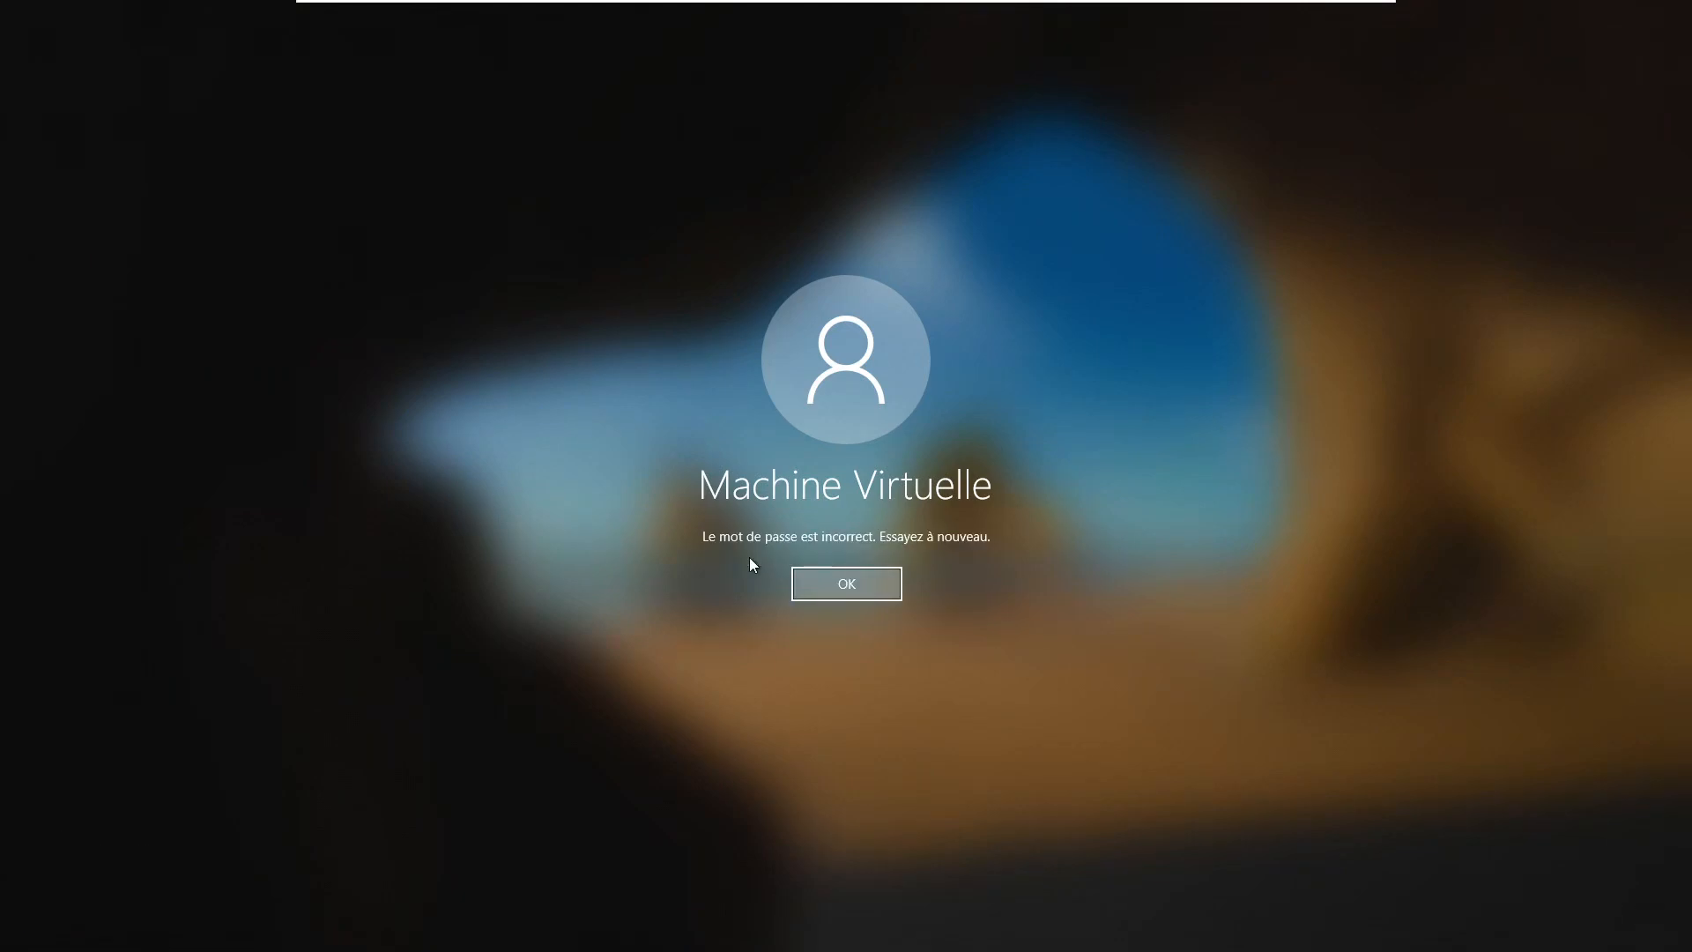
{"action": "key", "text": "Return"}
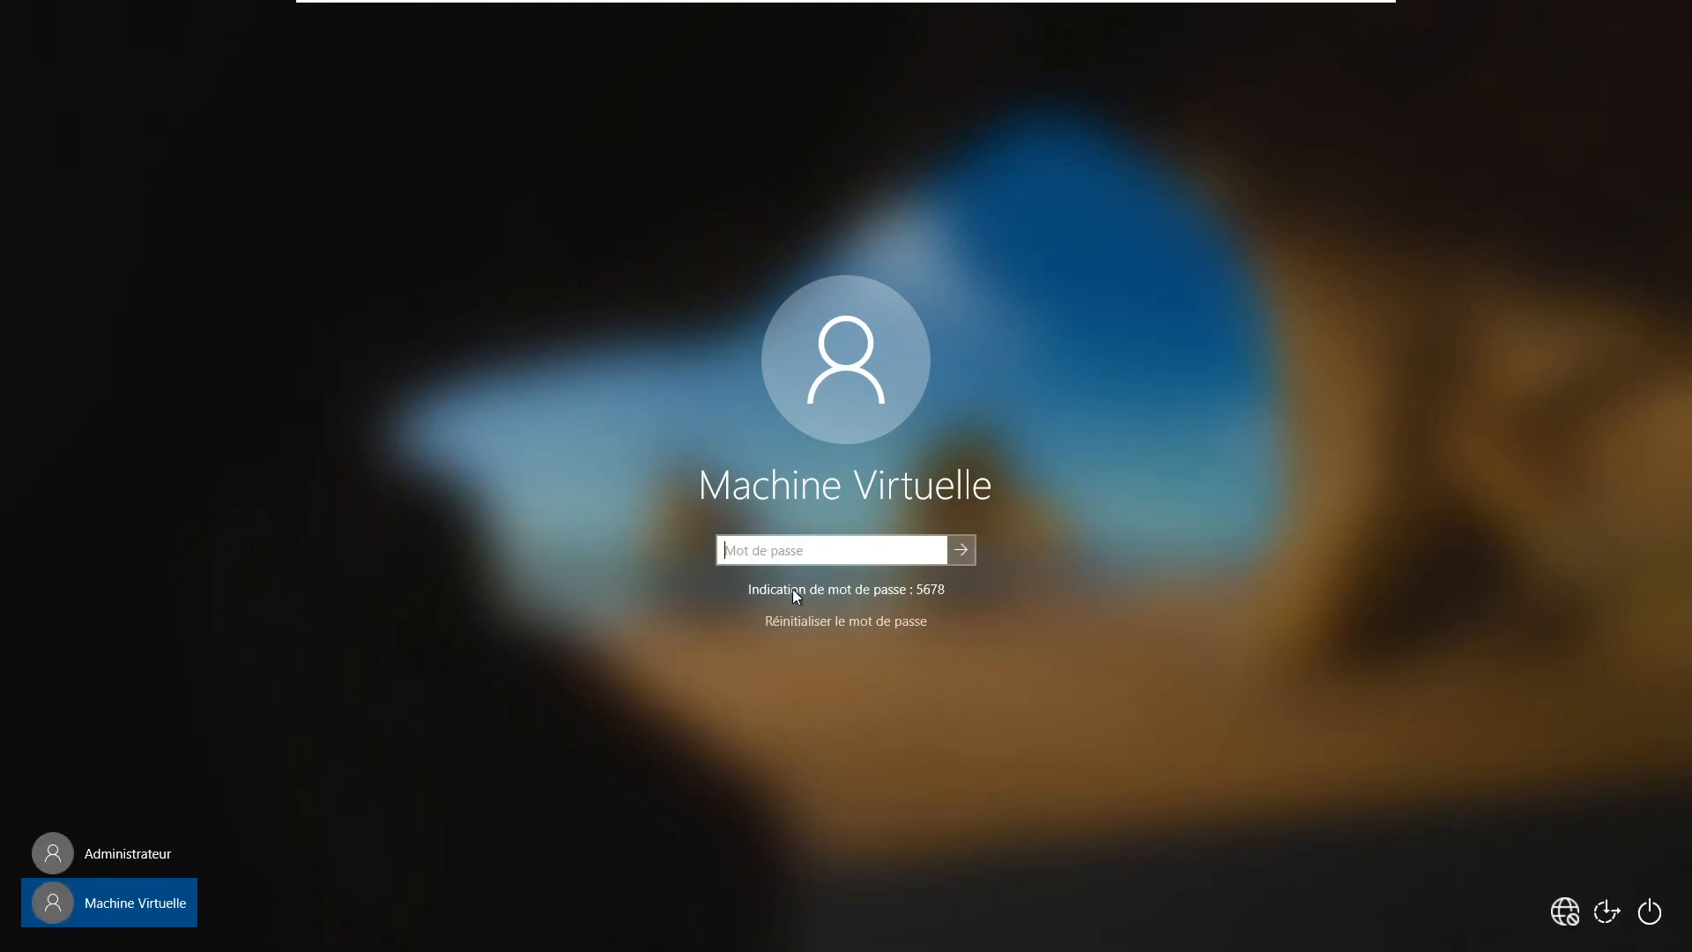
{"action": "type", "text": "5678"}
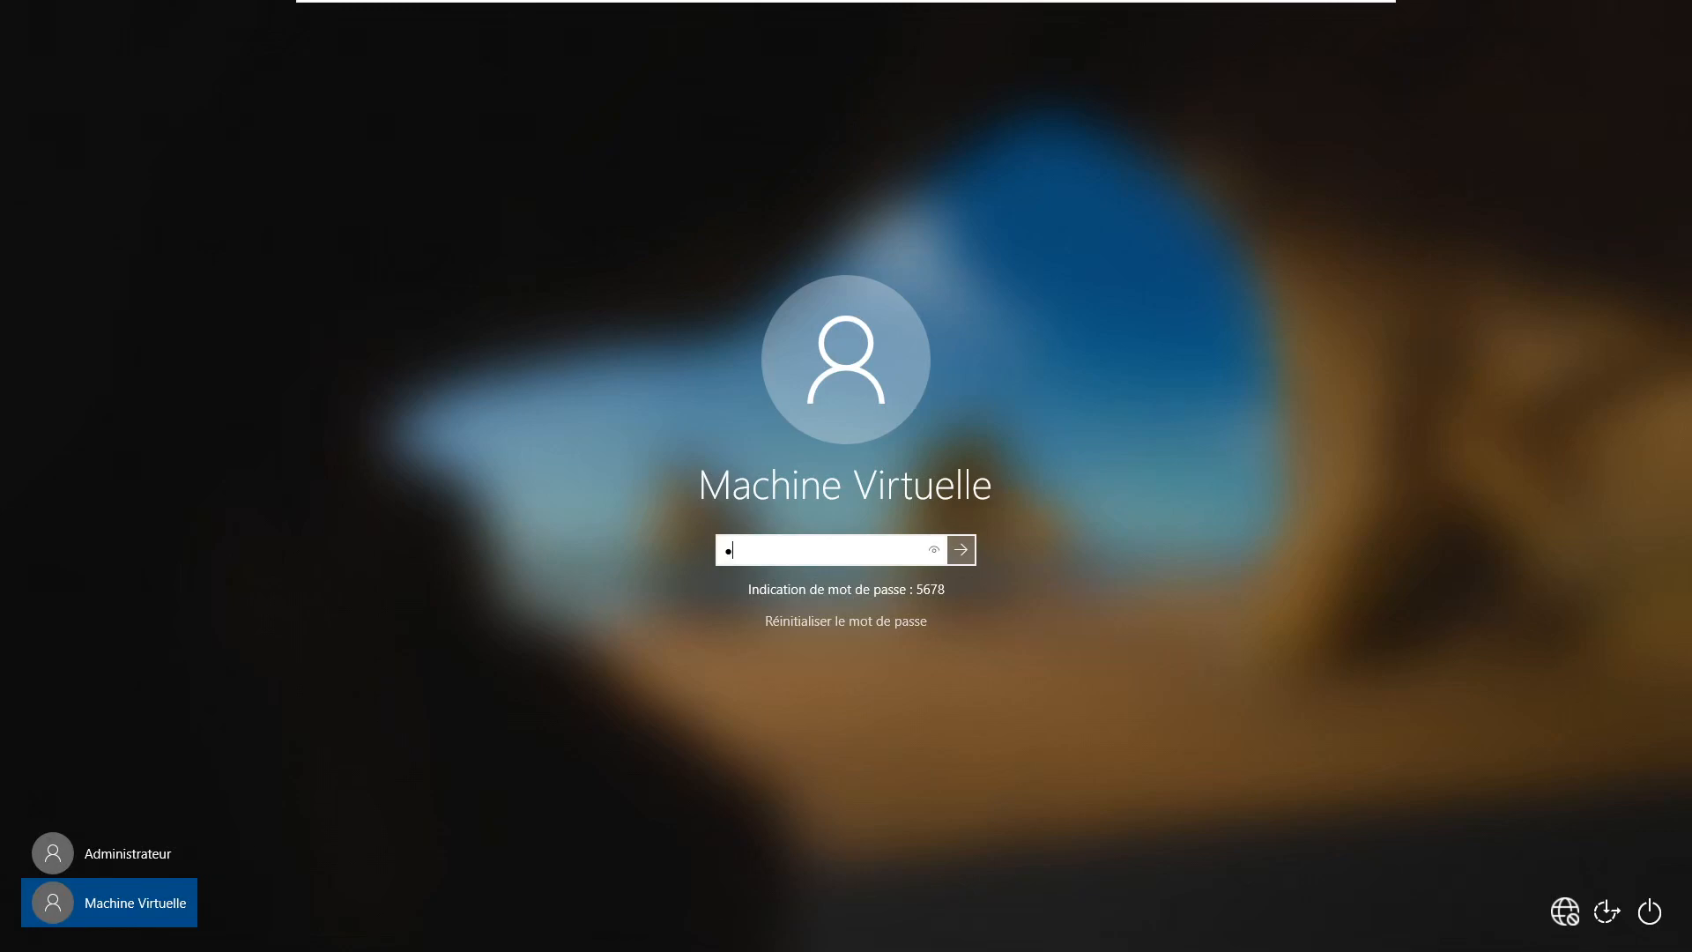
{"action": "key", "text": "Return"}
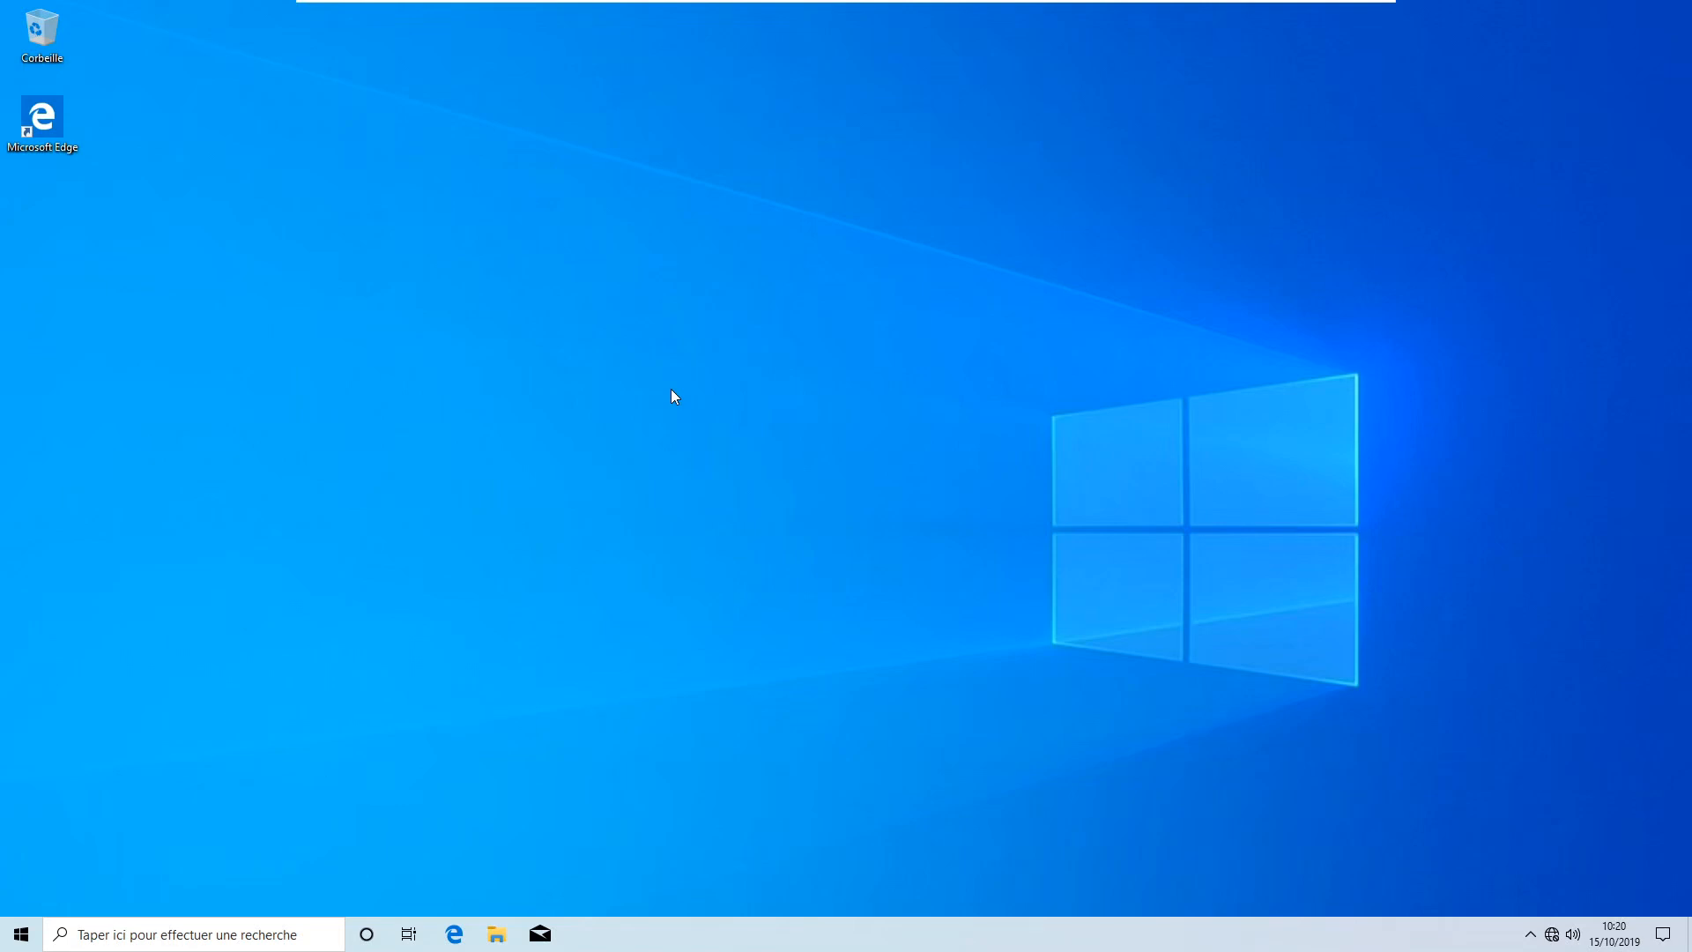
Open Control Panel via Win+E and go to Comptes d'utilisateurs > Gérer un autre compte > Administrateur
{"action": "key", "text": "super+e"}
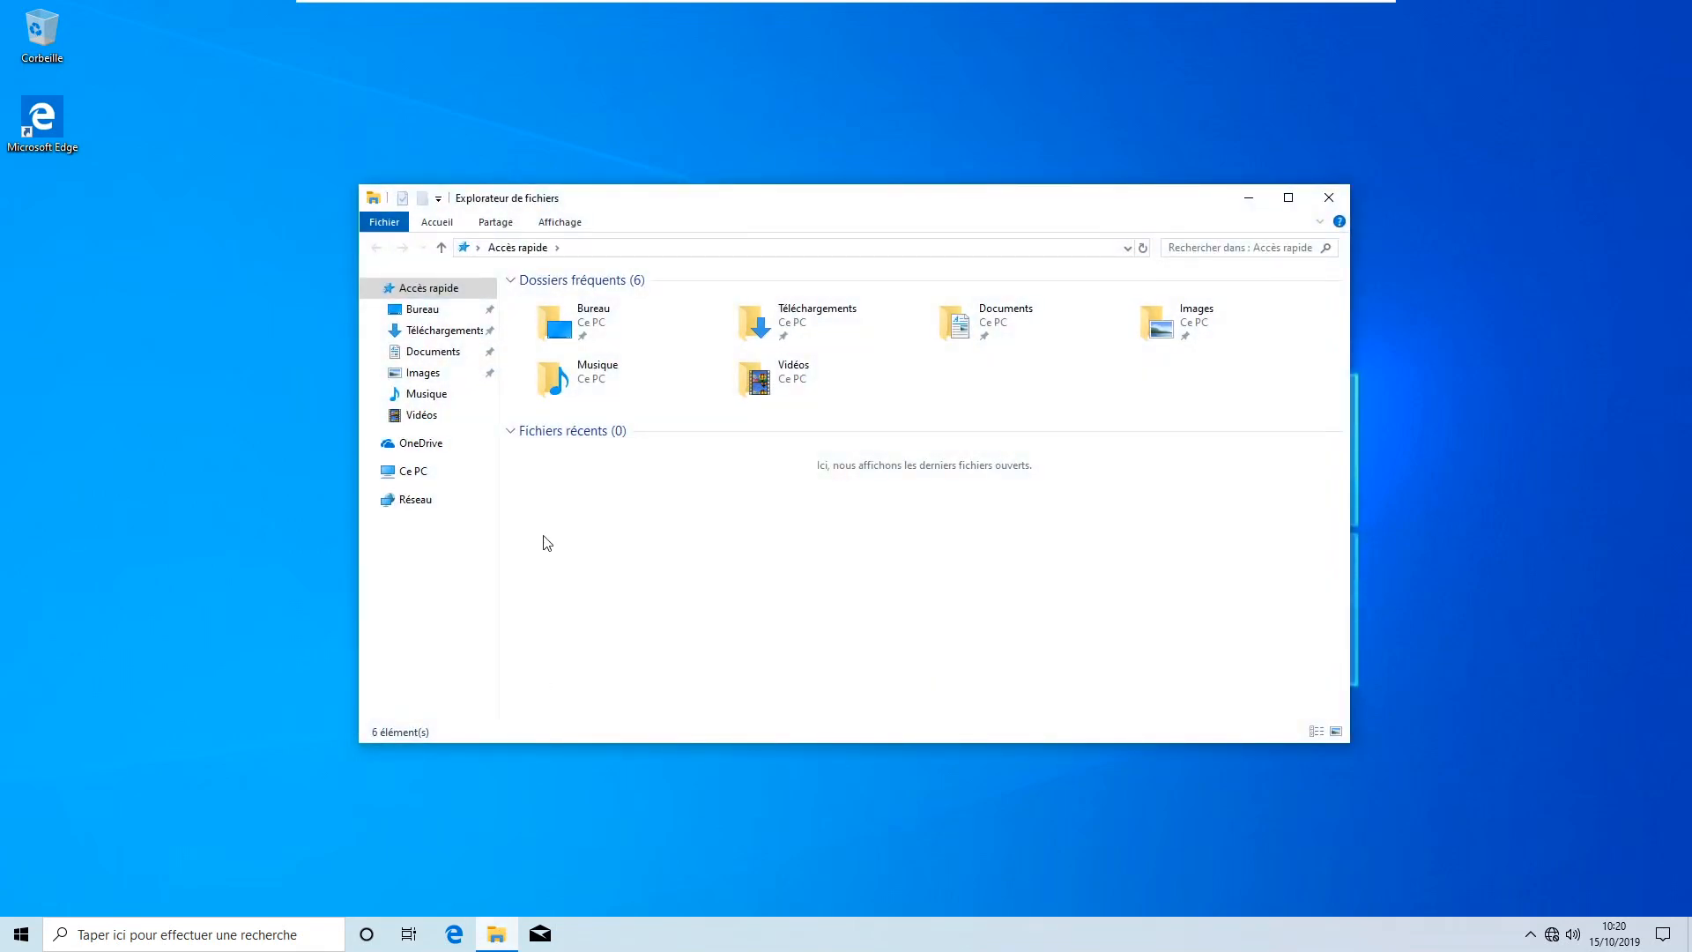
{"action": "left_click", "coordinate": [477, 247]}
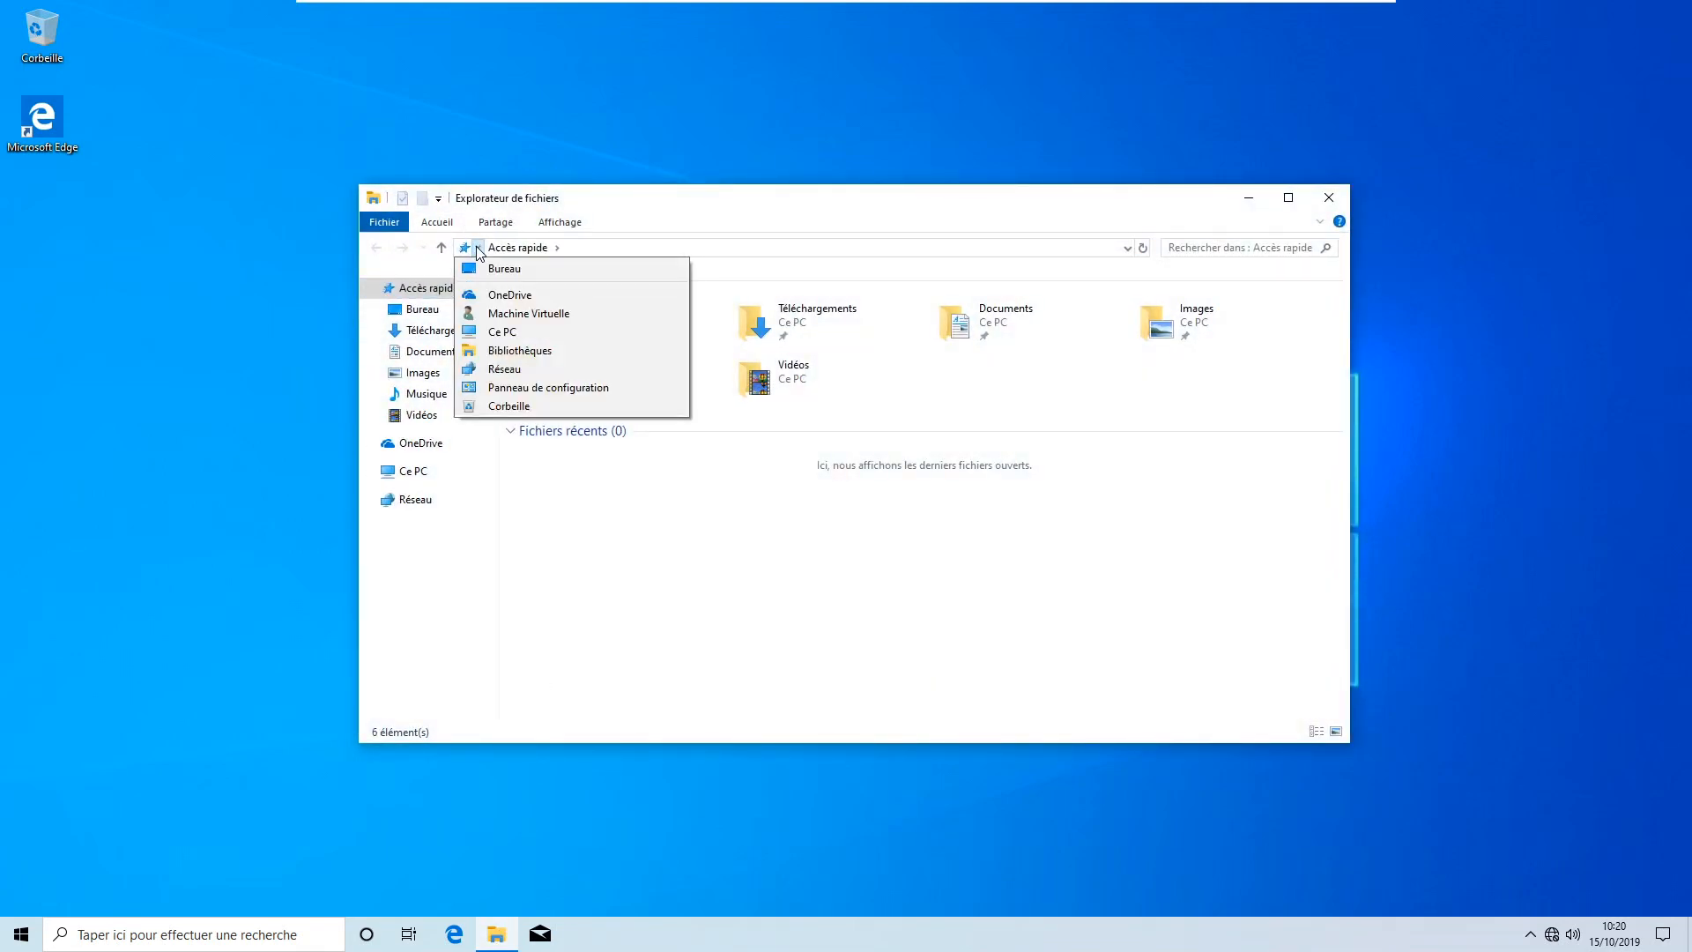
{"action": "left_click", "coordinate": [522, 389]}
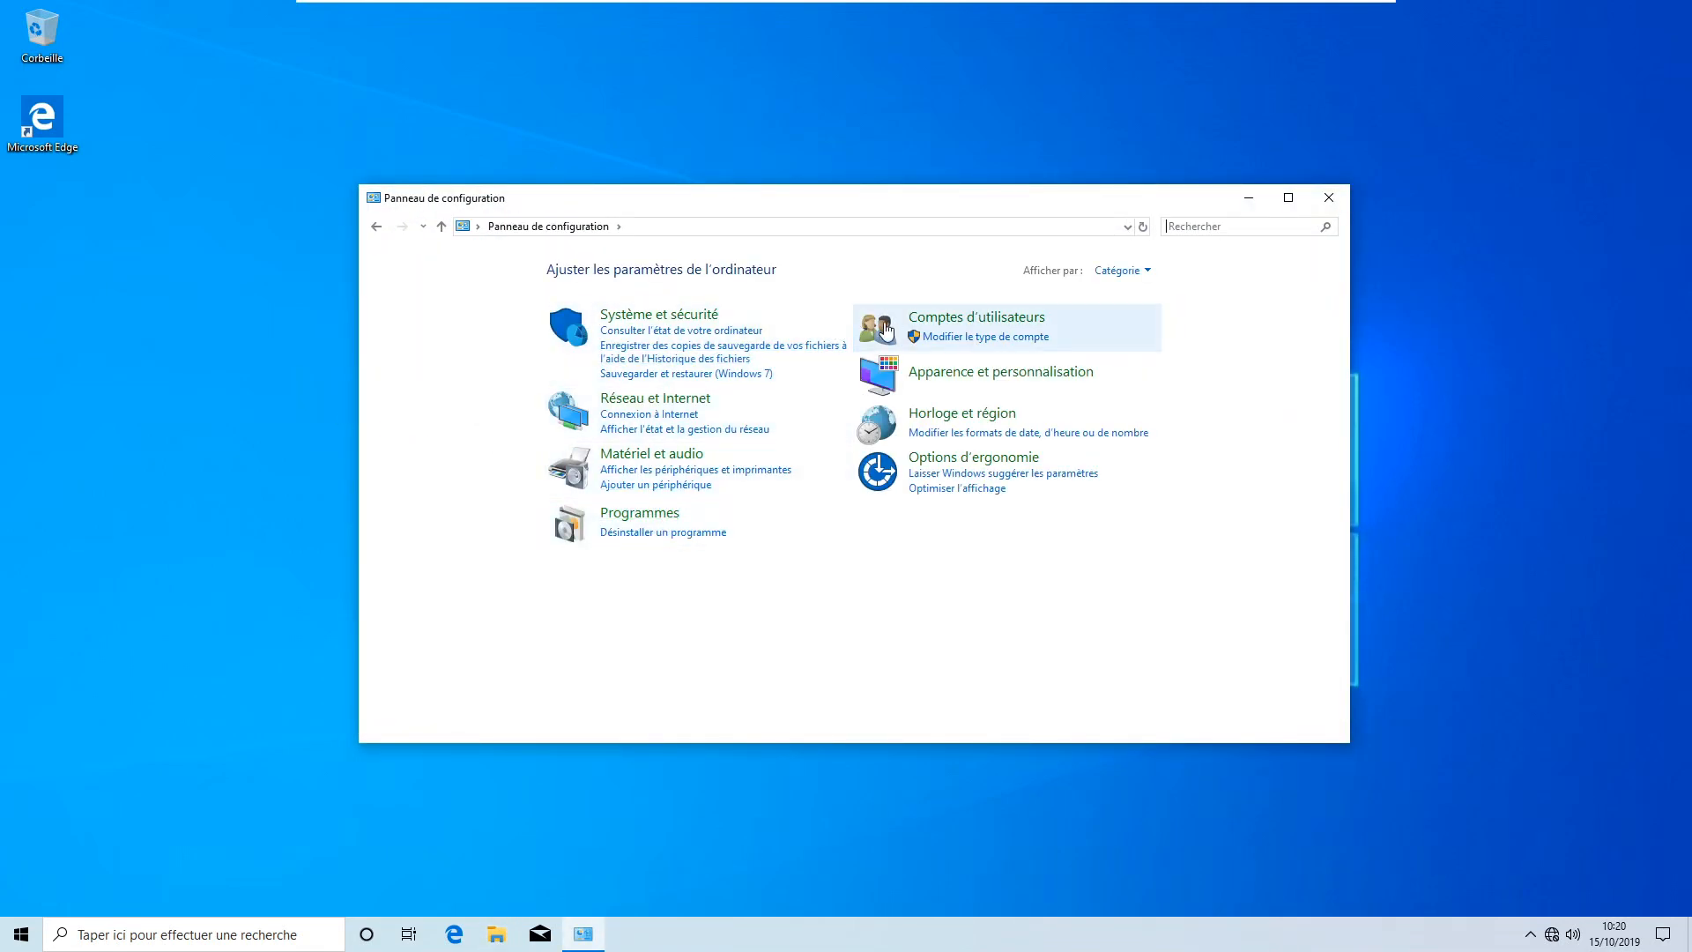
{"action": "left_click", "coordinate": [931, 321]}
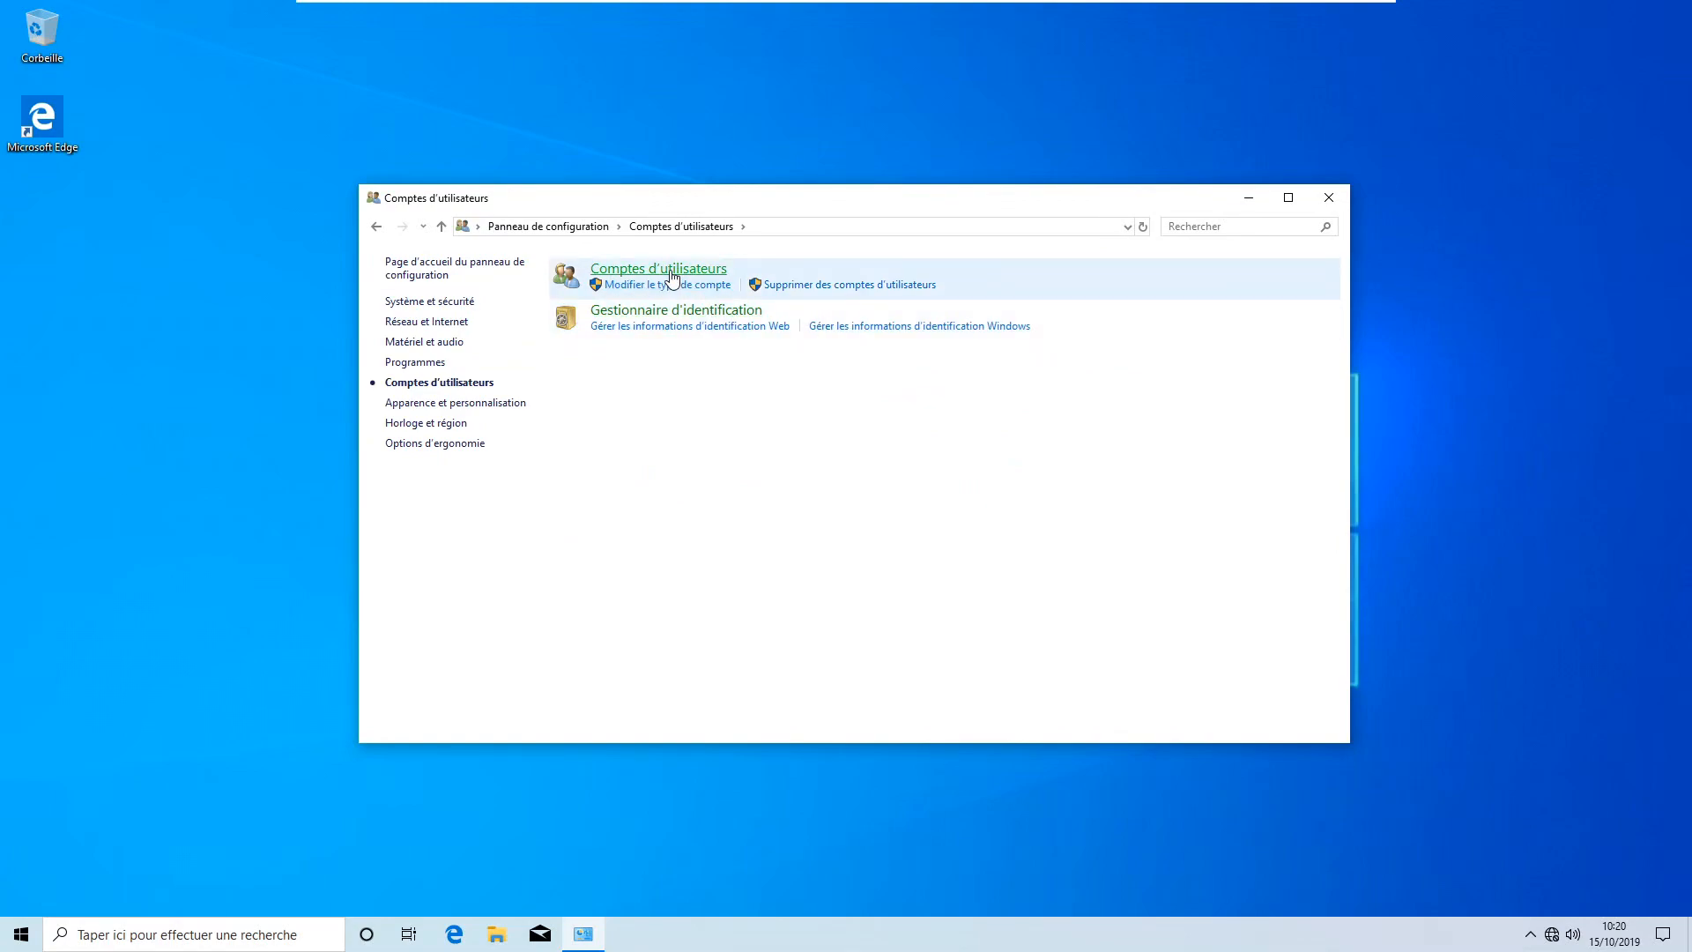
{"action": "left_click", "coordinate": [672, 275]}
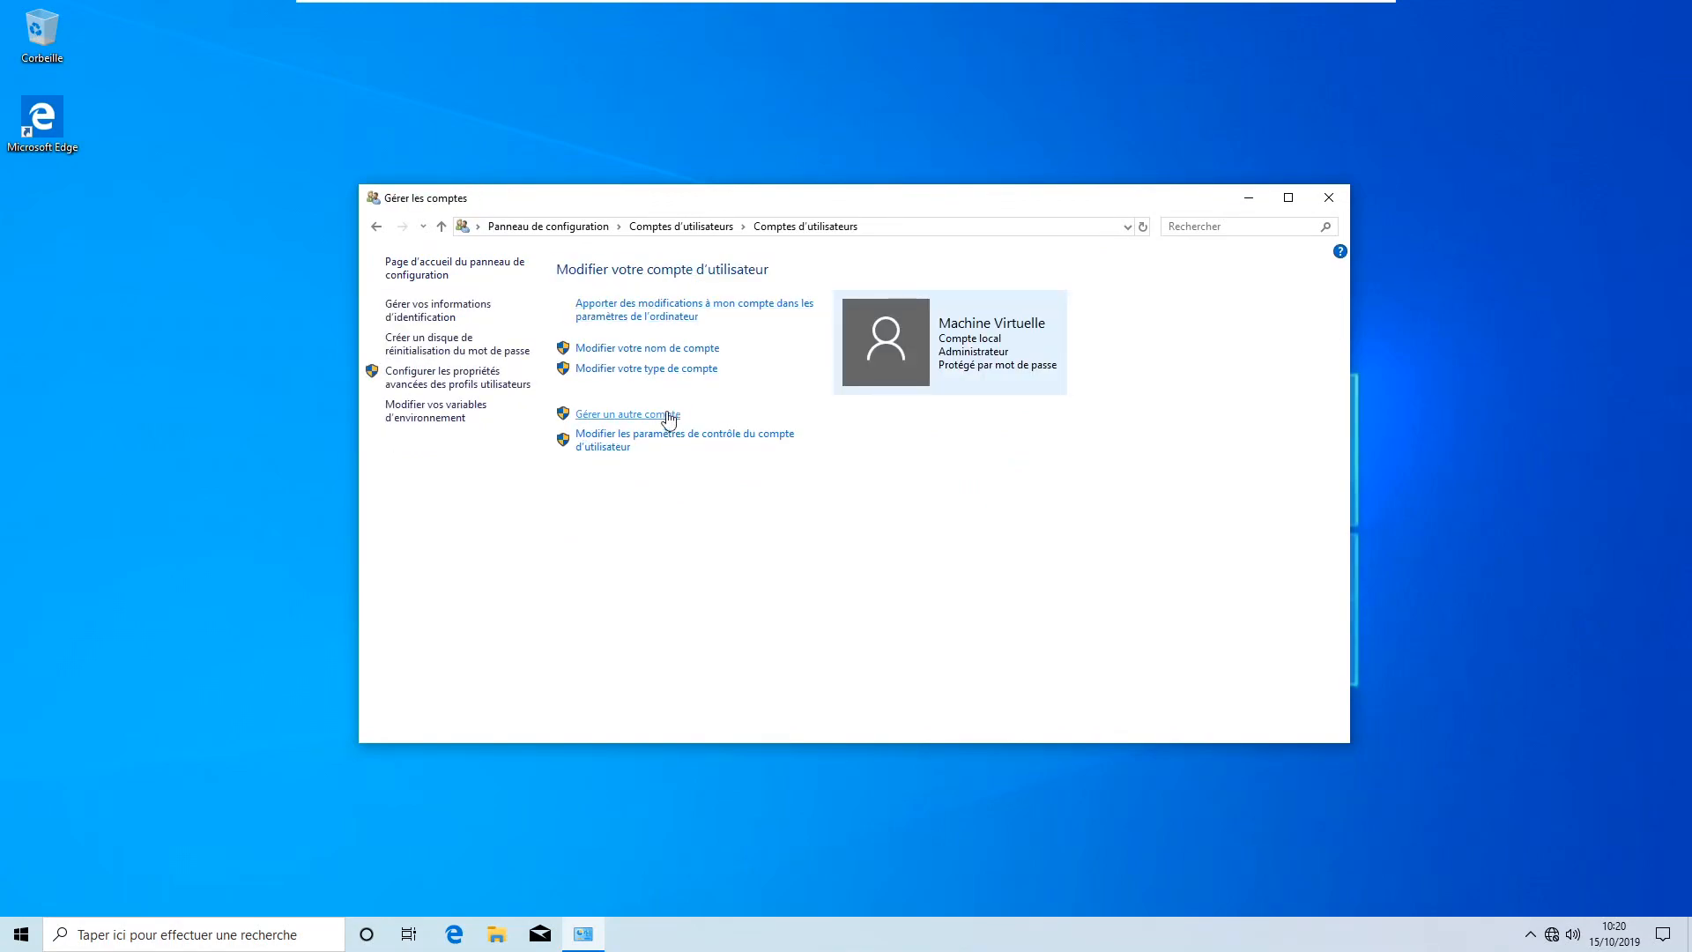
{"action": "left_click", "coordinate": [669, 416]}
{"action": "left_click", "coordinate": [892, 339]}
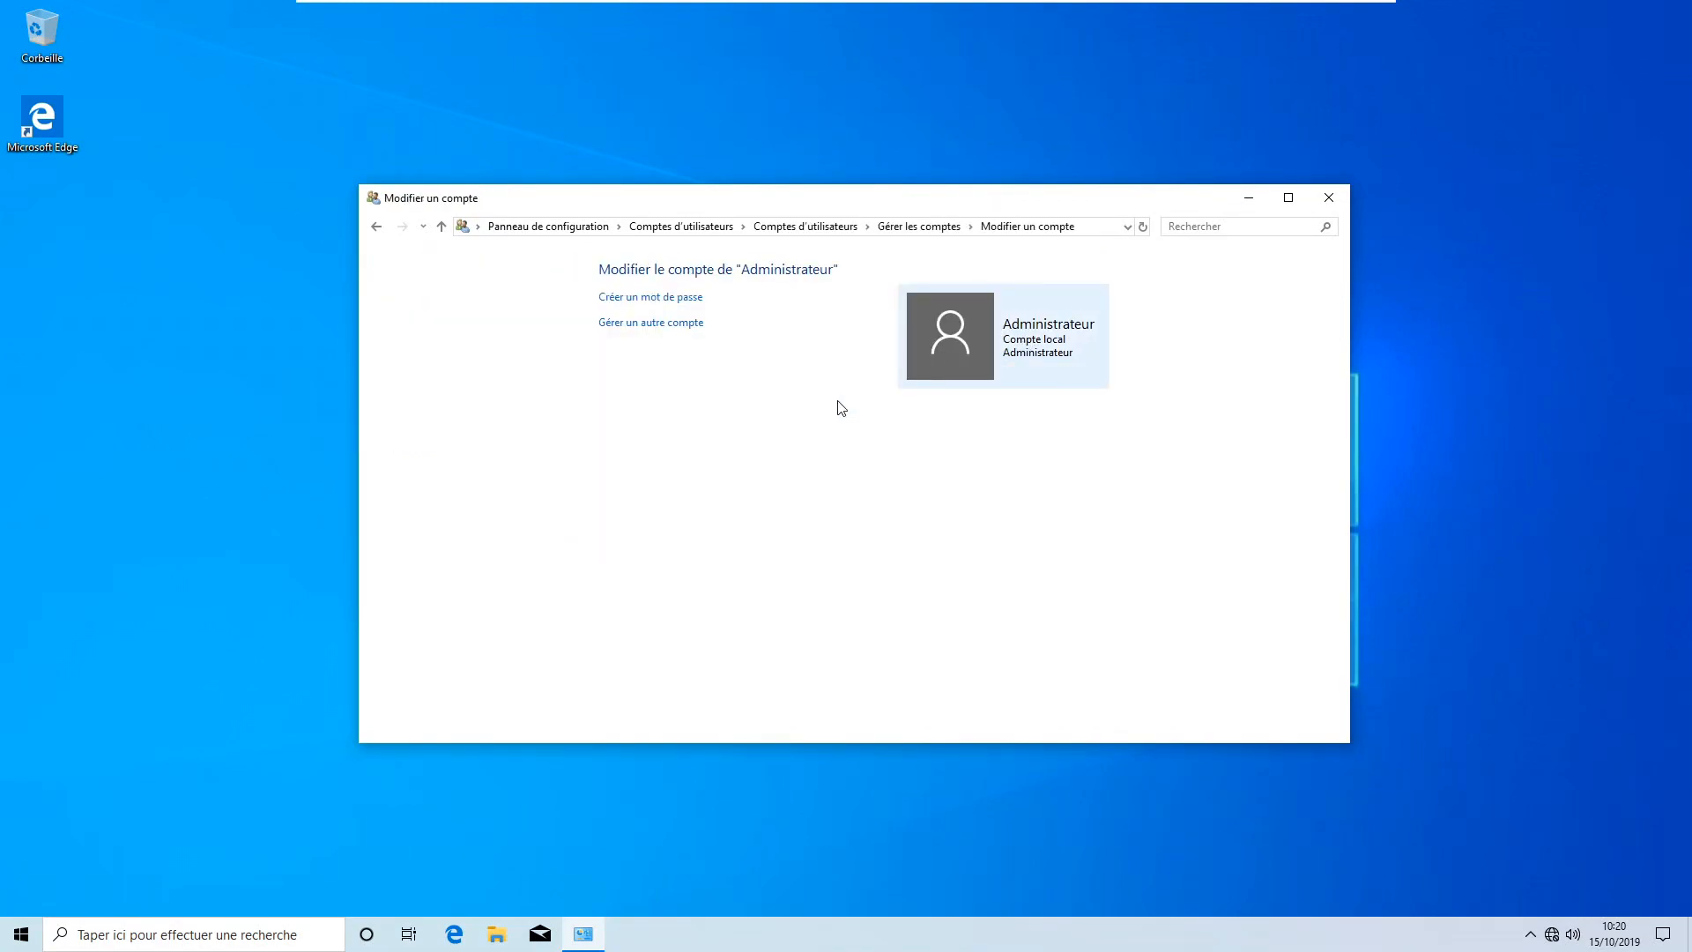
Start Créer un mot de passe for Administrateur, cancel it, and close Control Panel
{"action": "left_click", "coordinate": [686, 299]}
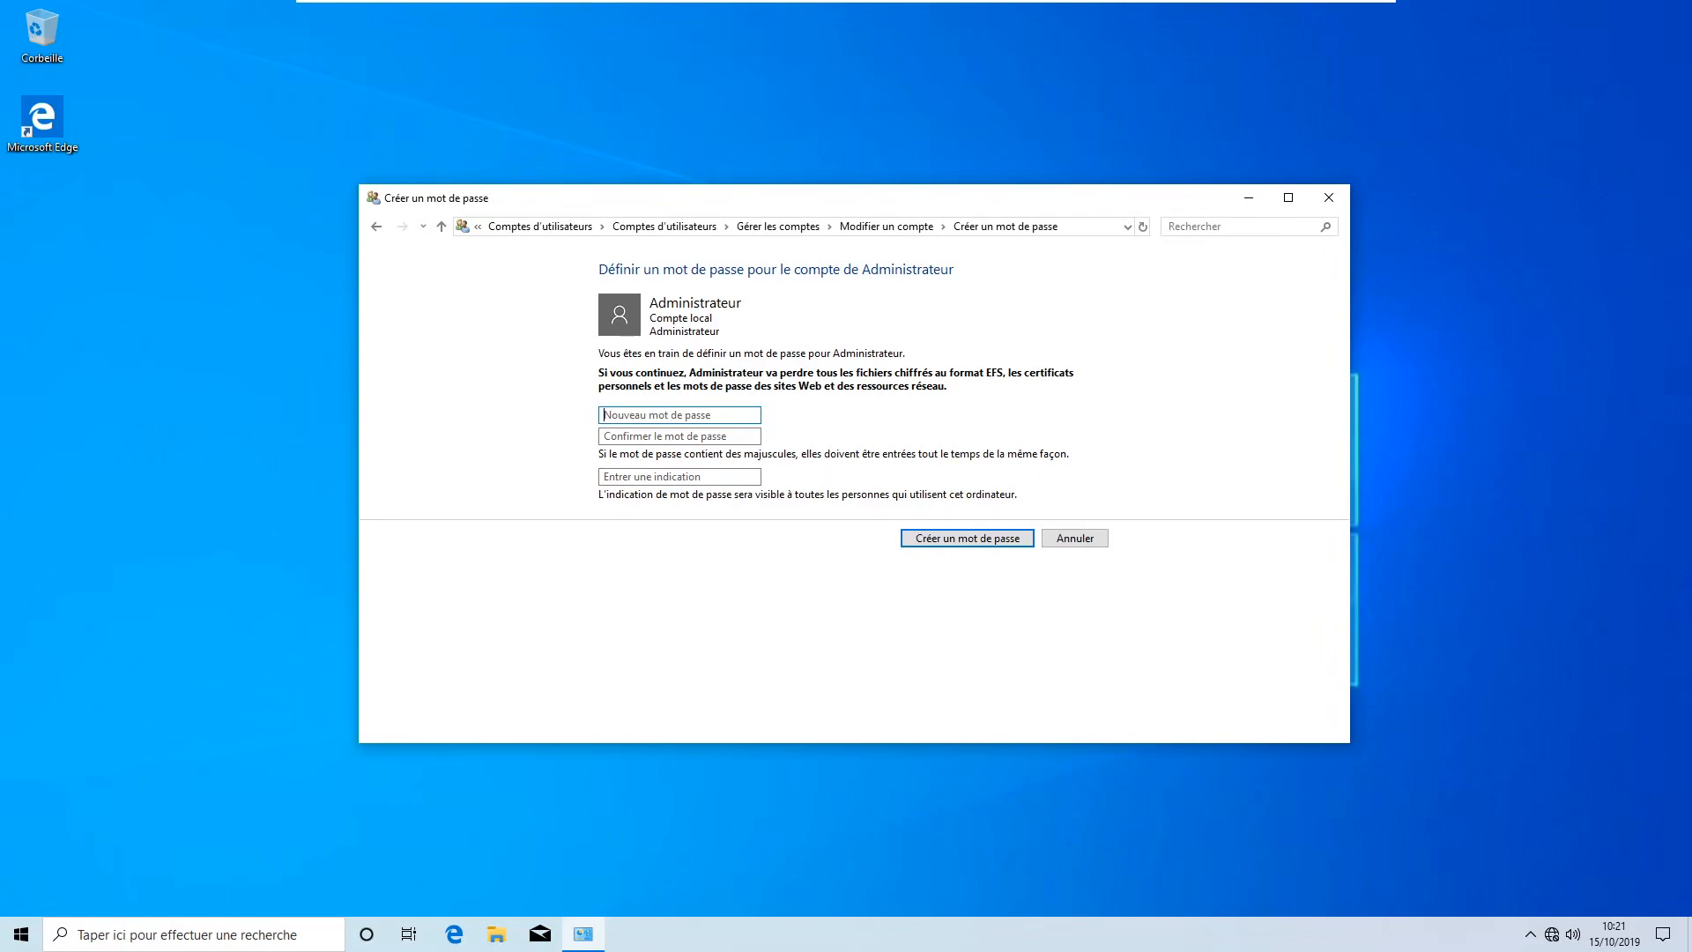
{"action": "left_click", "coordinate": [1089, 539]}
{"action": "left_click", "coordinate": [1329, 197]}
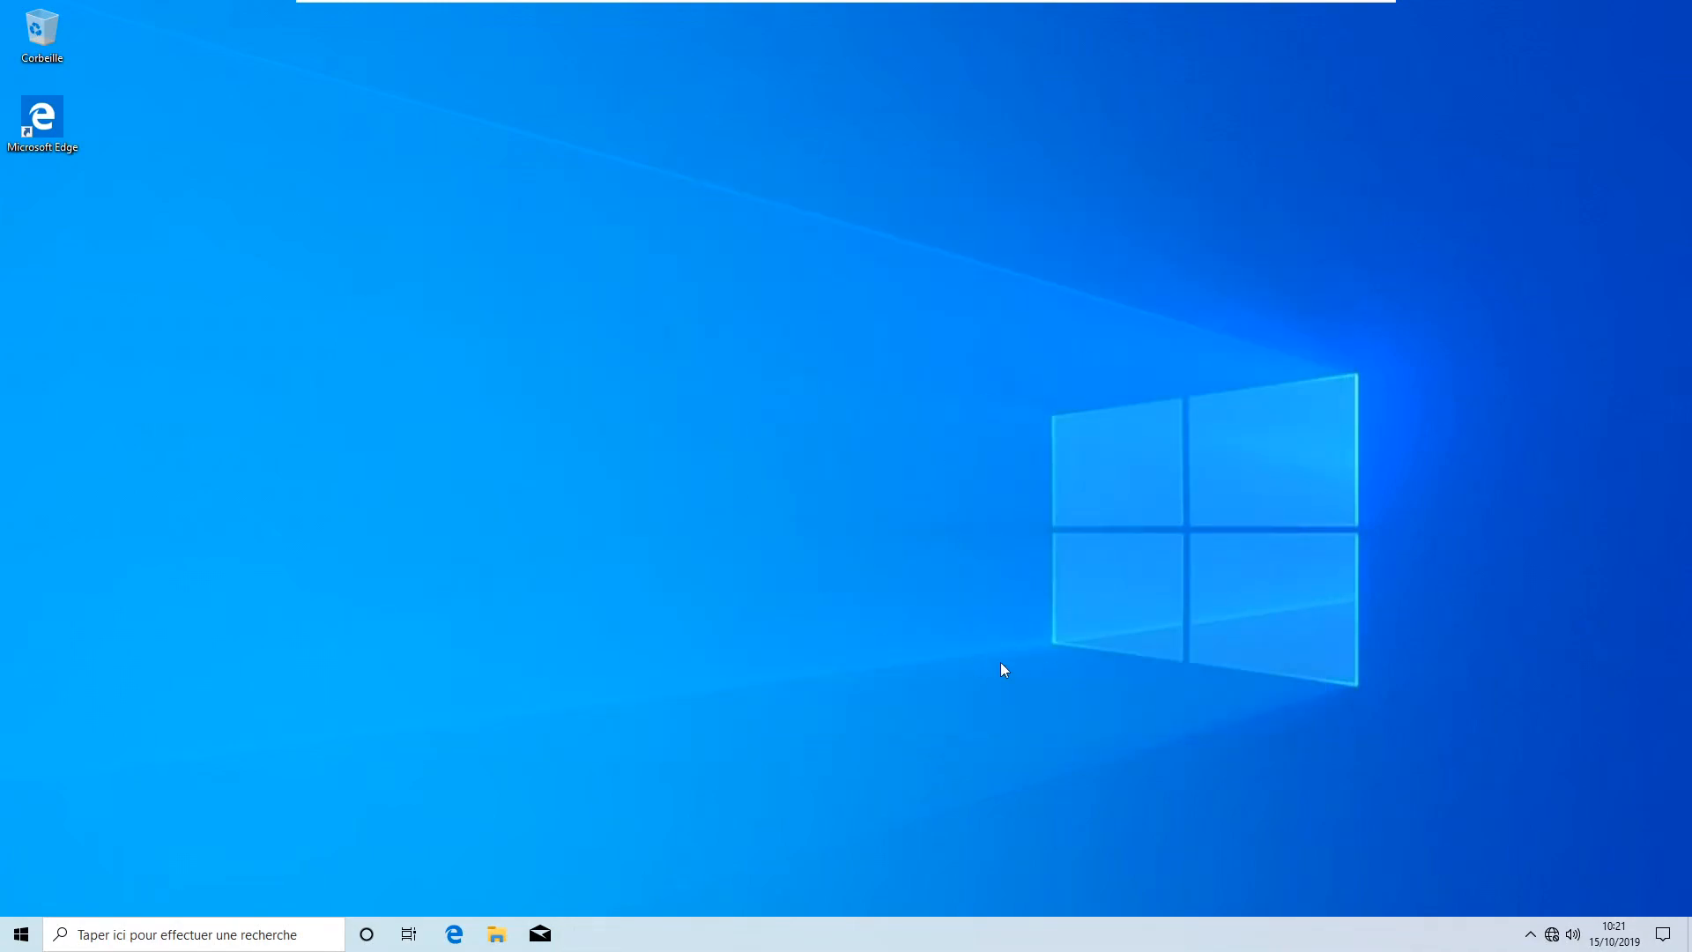
Restart Windows with Redémarrer from the Start menu's power options
{"action": "left_click", "coordinate": [22, 934]}
{"action": "left_click", "coordinate": [22, 899]}
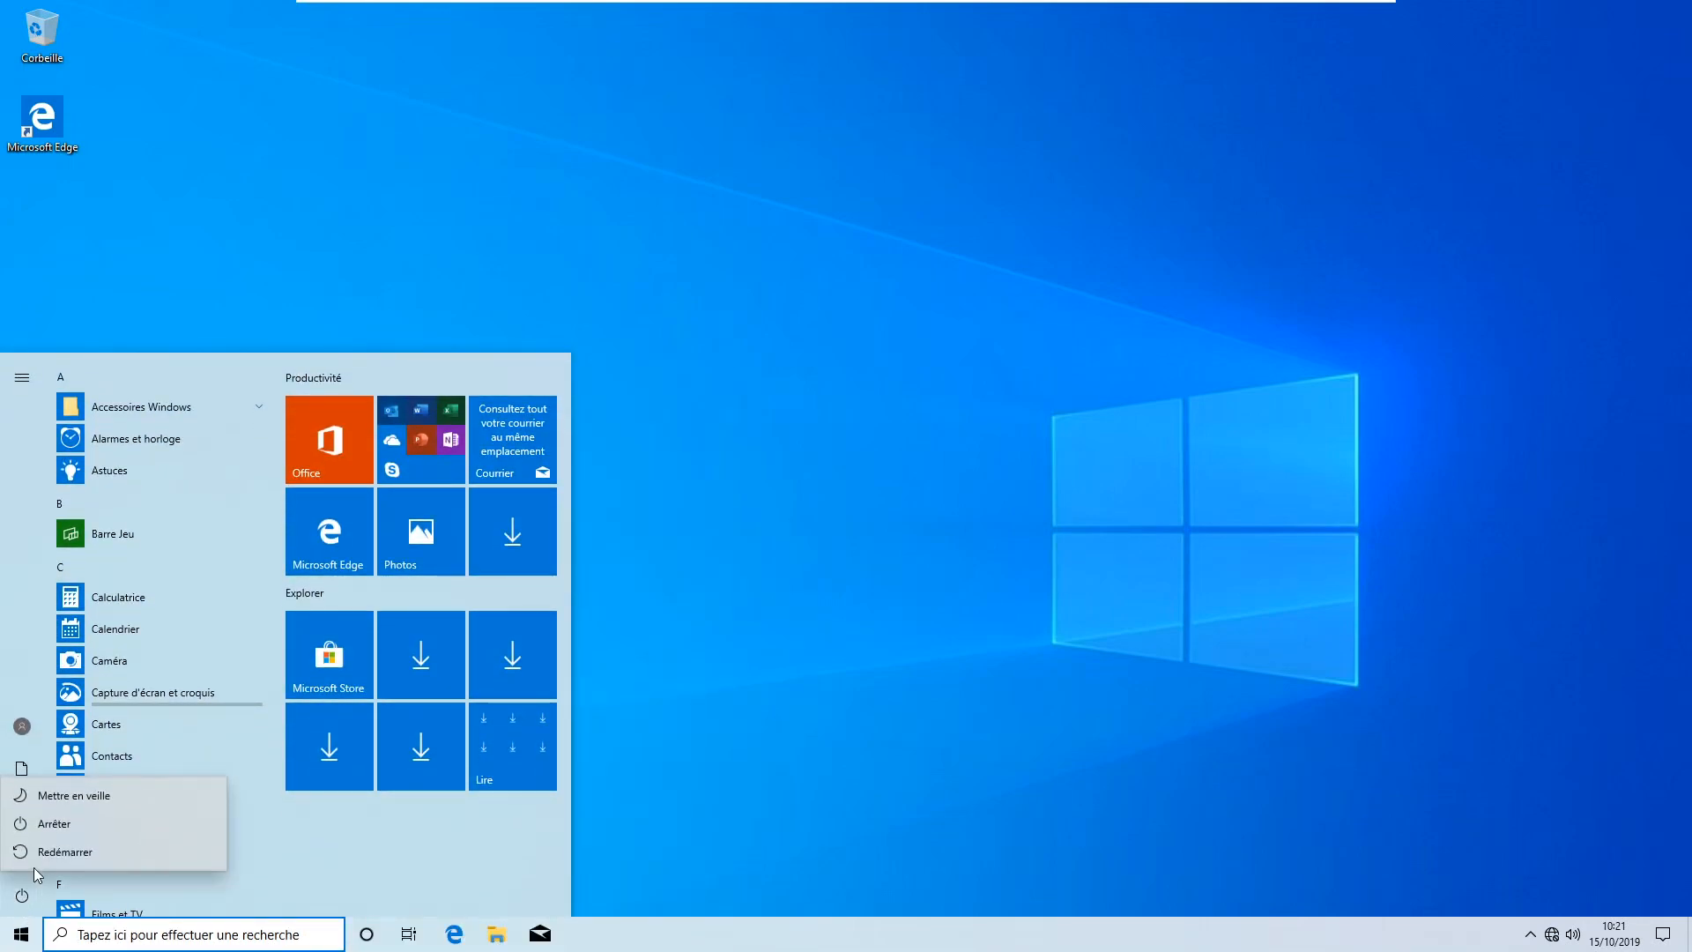
{"action": "left_click", "coordinate": [41, 854]}
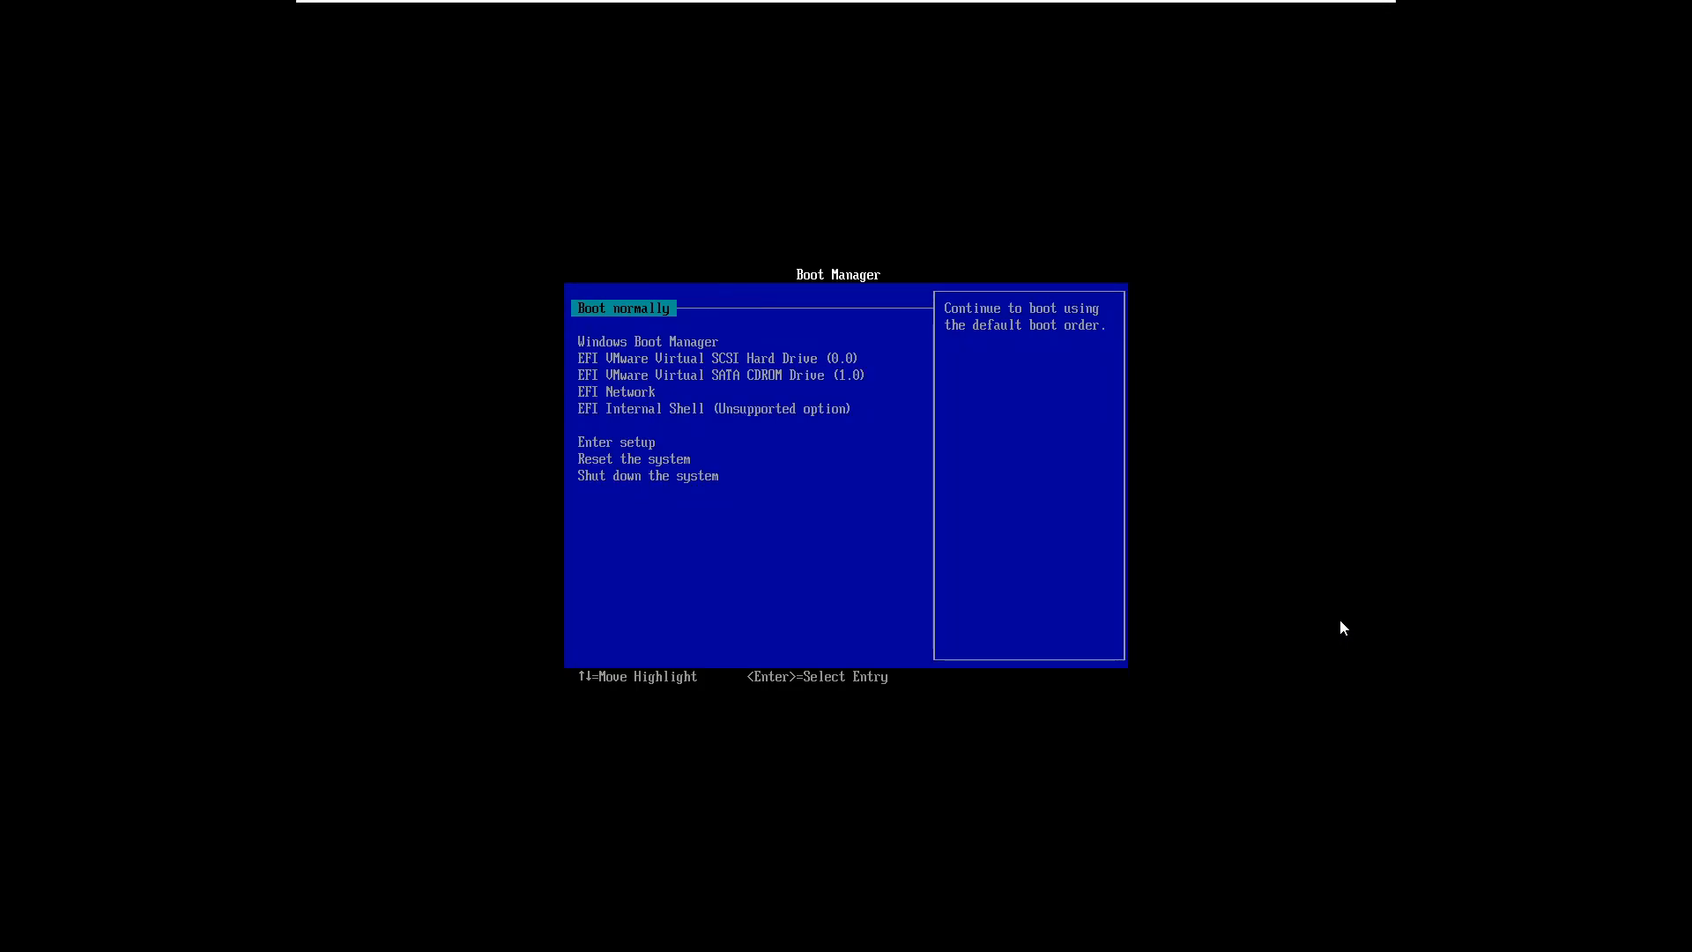
Enter setup from the Boot Manager and browse the Boot Maintenance Manager entries with the arrow keys
{"action": "key", "text": "Down"}
{"action": "key", "text": "Down"}
{"action": "key", "text": "Down"}
{"action": "key", "text": "Down"}
{"action": "key", "text": "Down"}
{"action": "key", "text": "Down"}
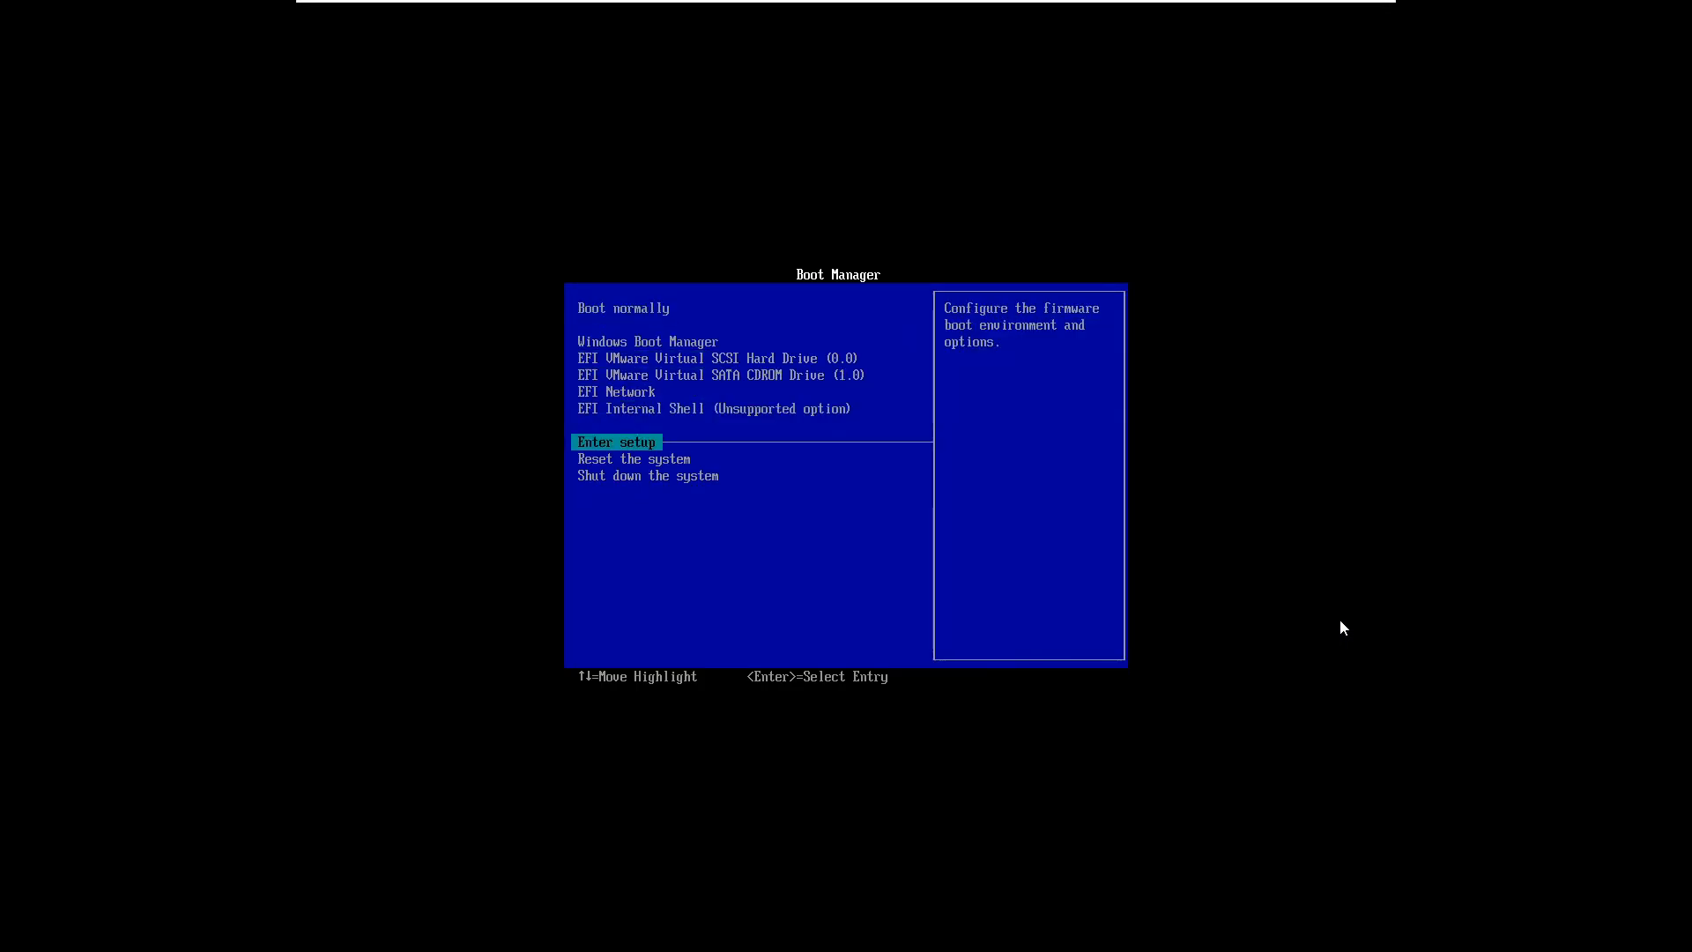
{"action": "key", "text": "Return"}
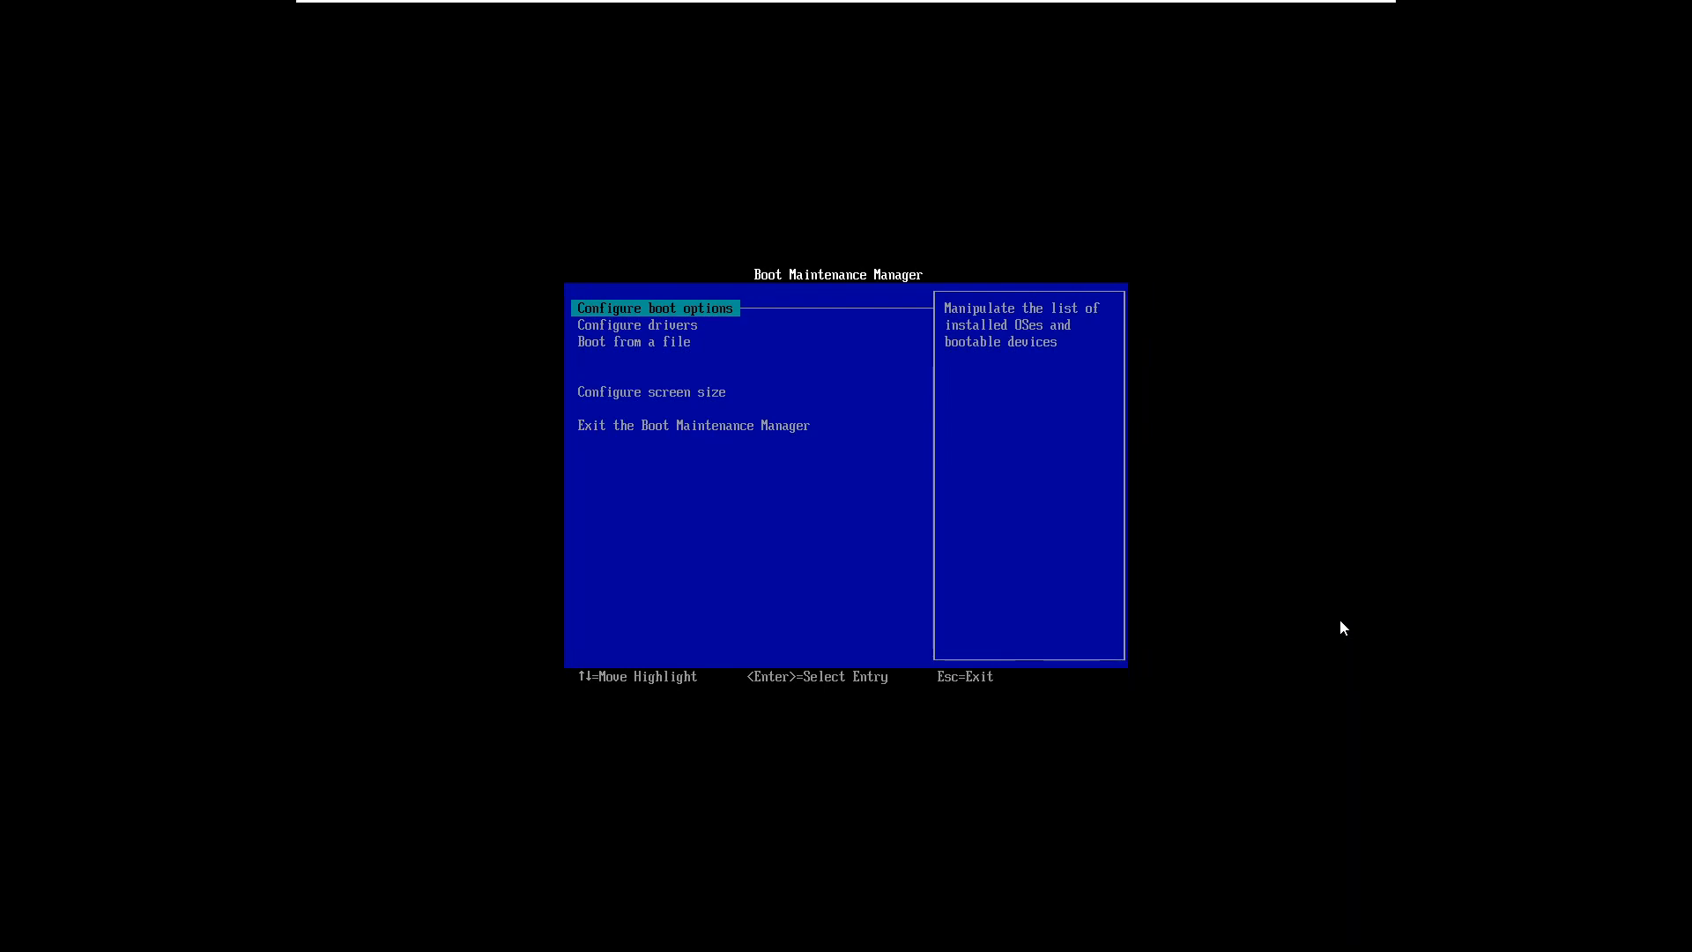
{"action": "key", "text": "Down"}
{"action": "key", "text": "Down"}
{"action": "key", "text": "Down"}
{"action": "key", "text": "Down"}
{"action": "key", "text": "Up"}
{"action": "key", "text": "Up"}
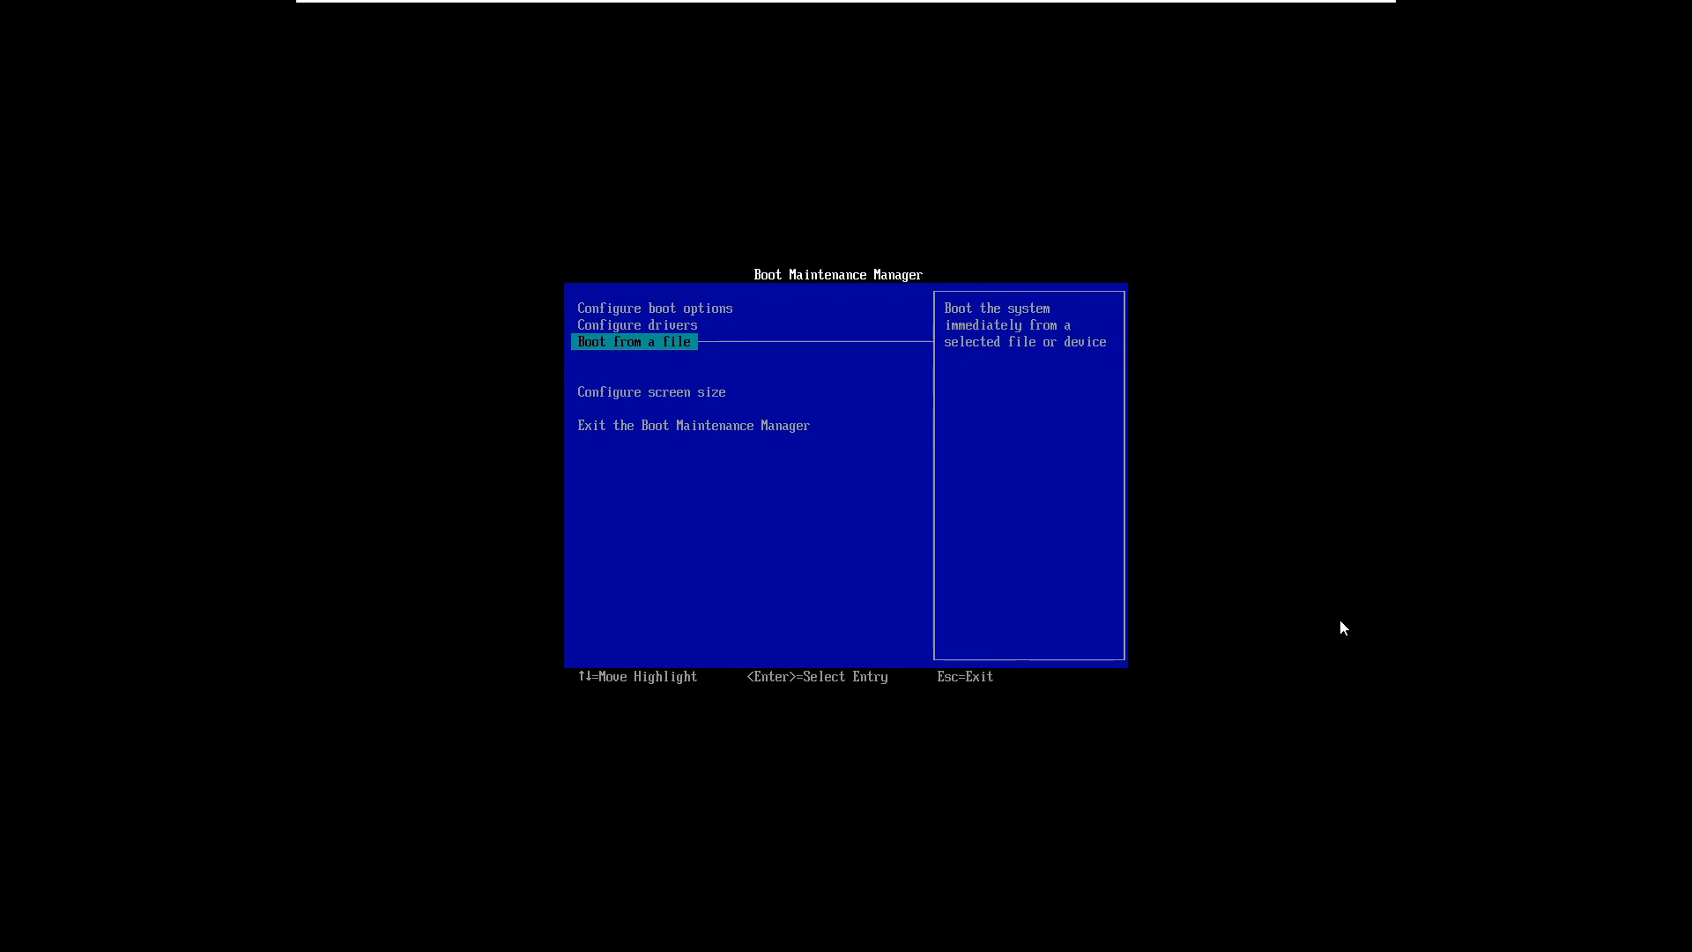
{"action": "key", "text": "Up"}
{"action": "key", "text": "Up"}
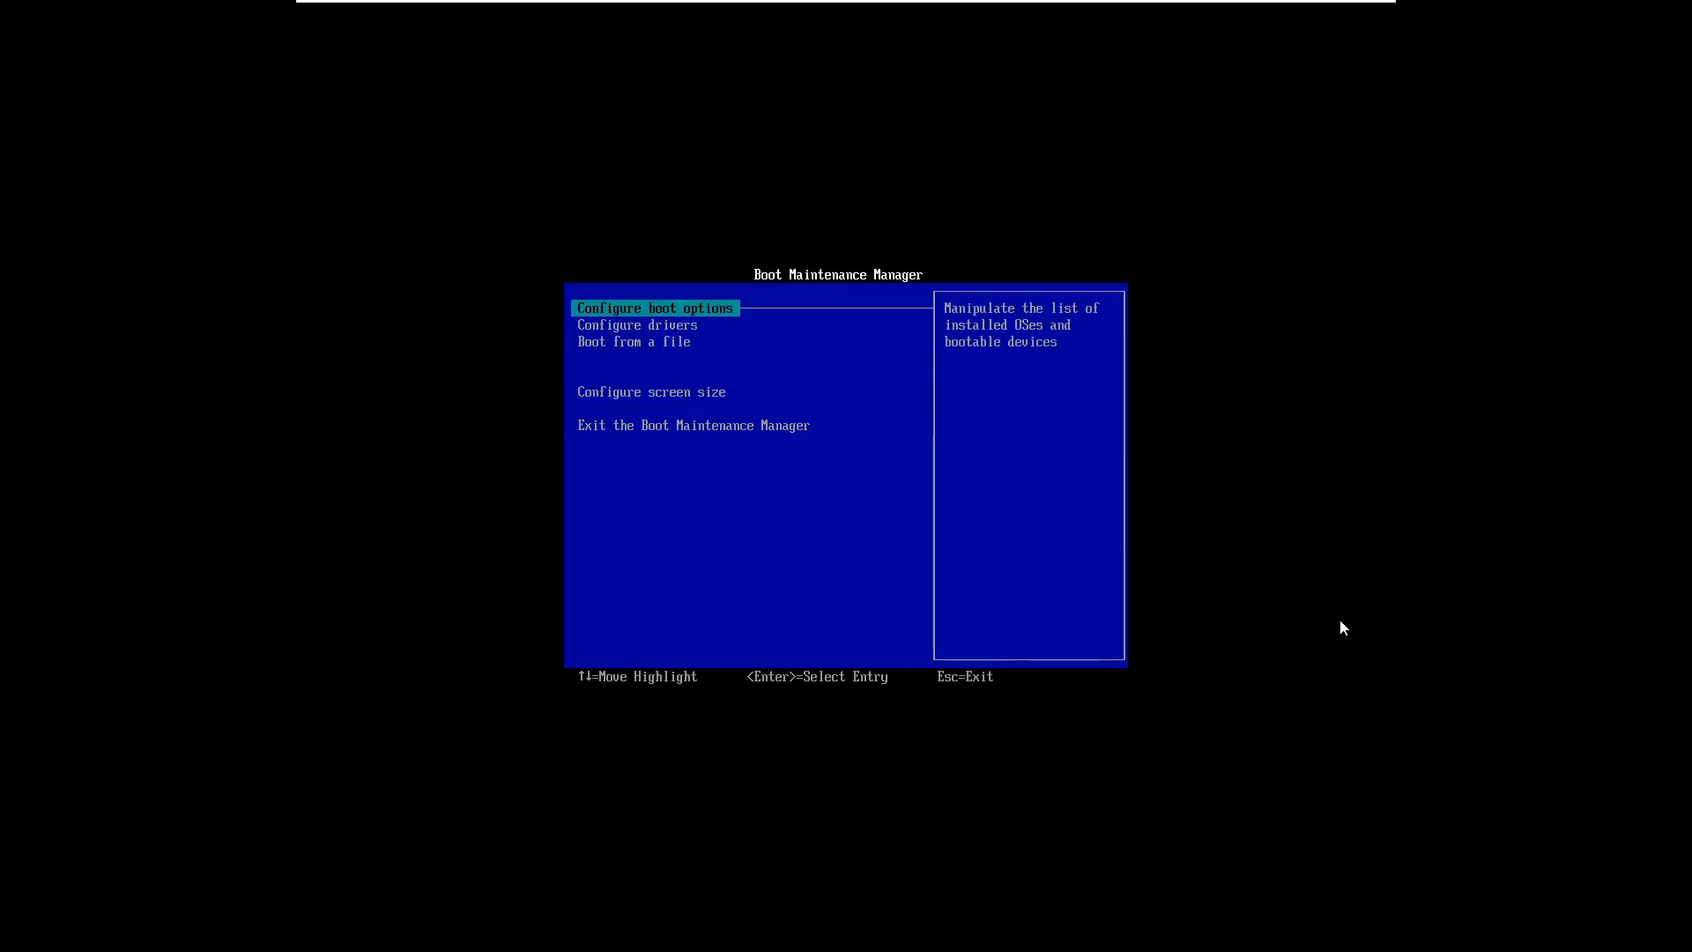
{"action": "key", "text": "Down"}
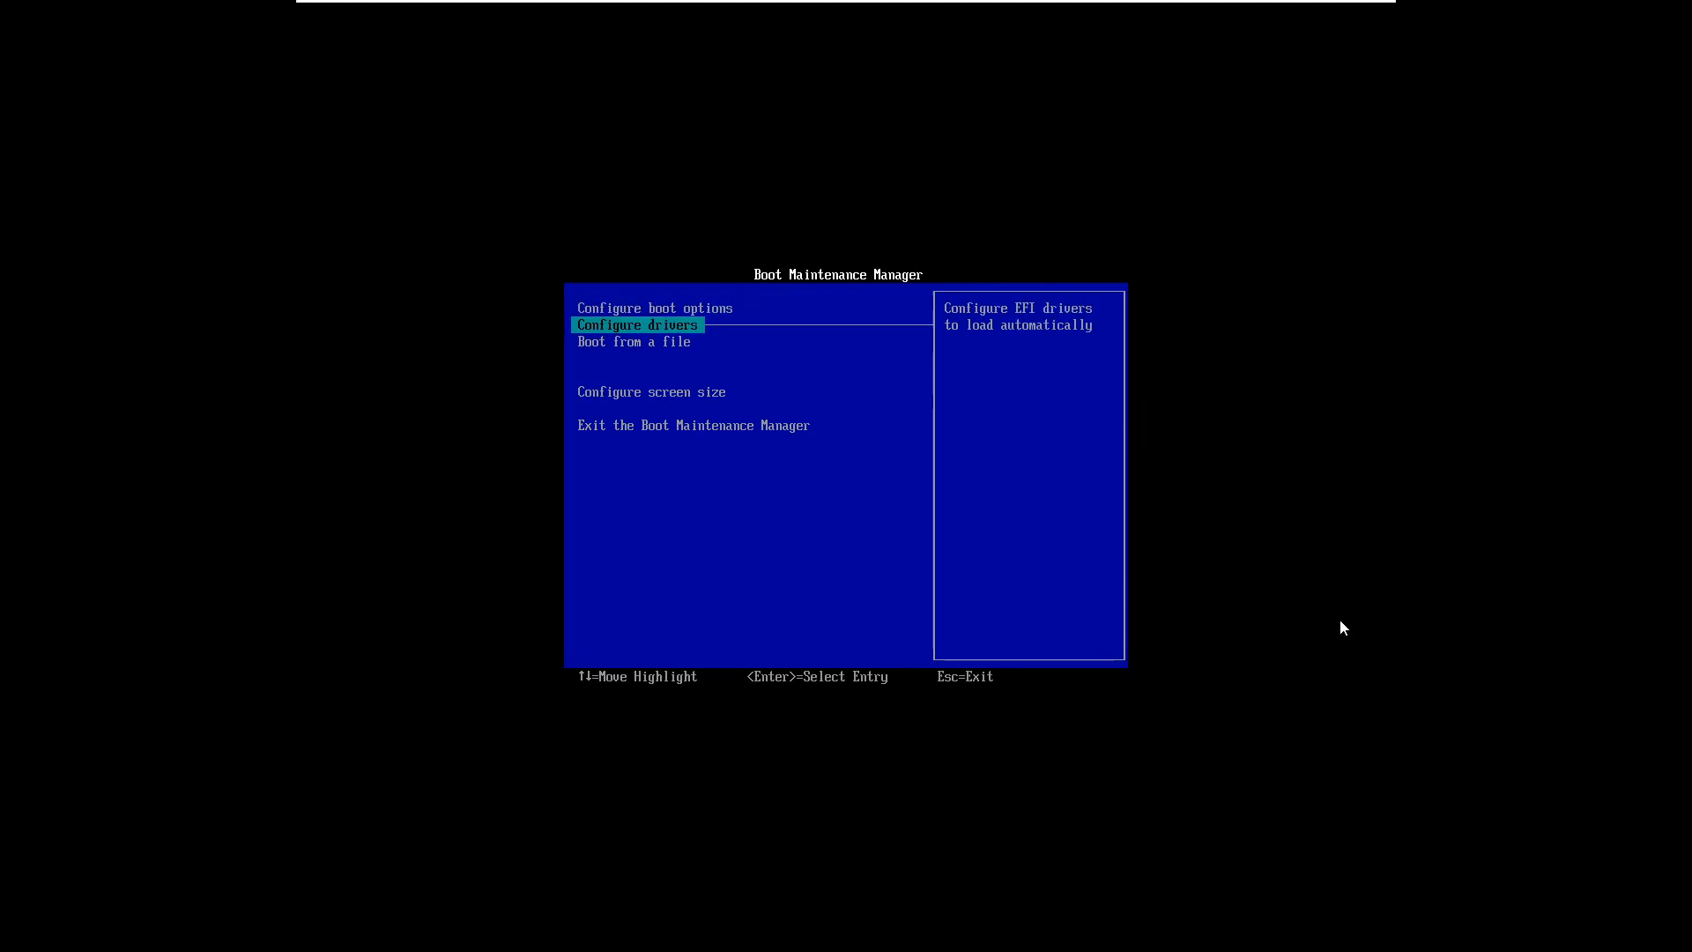
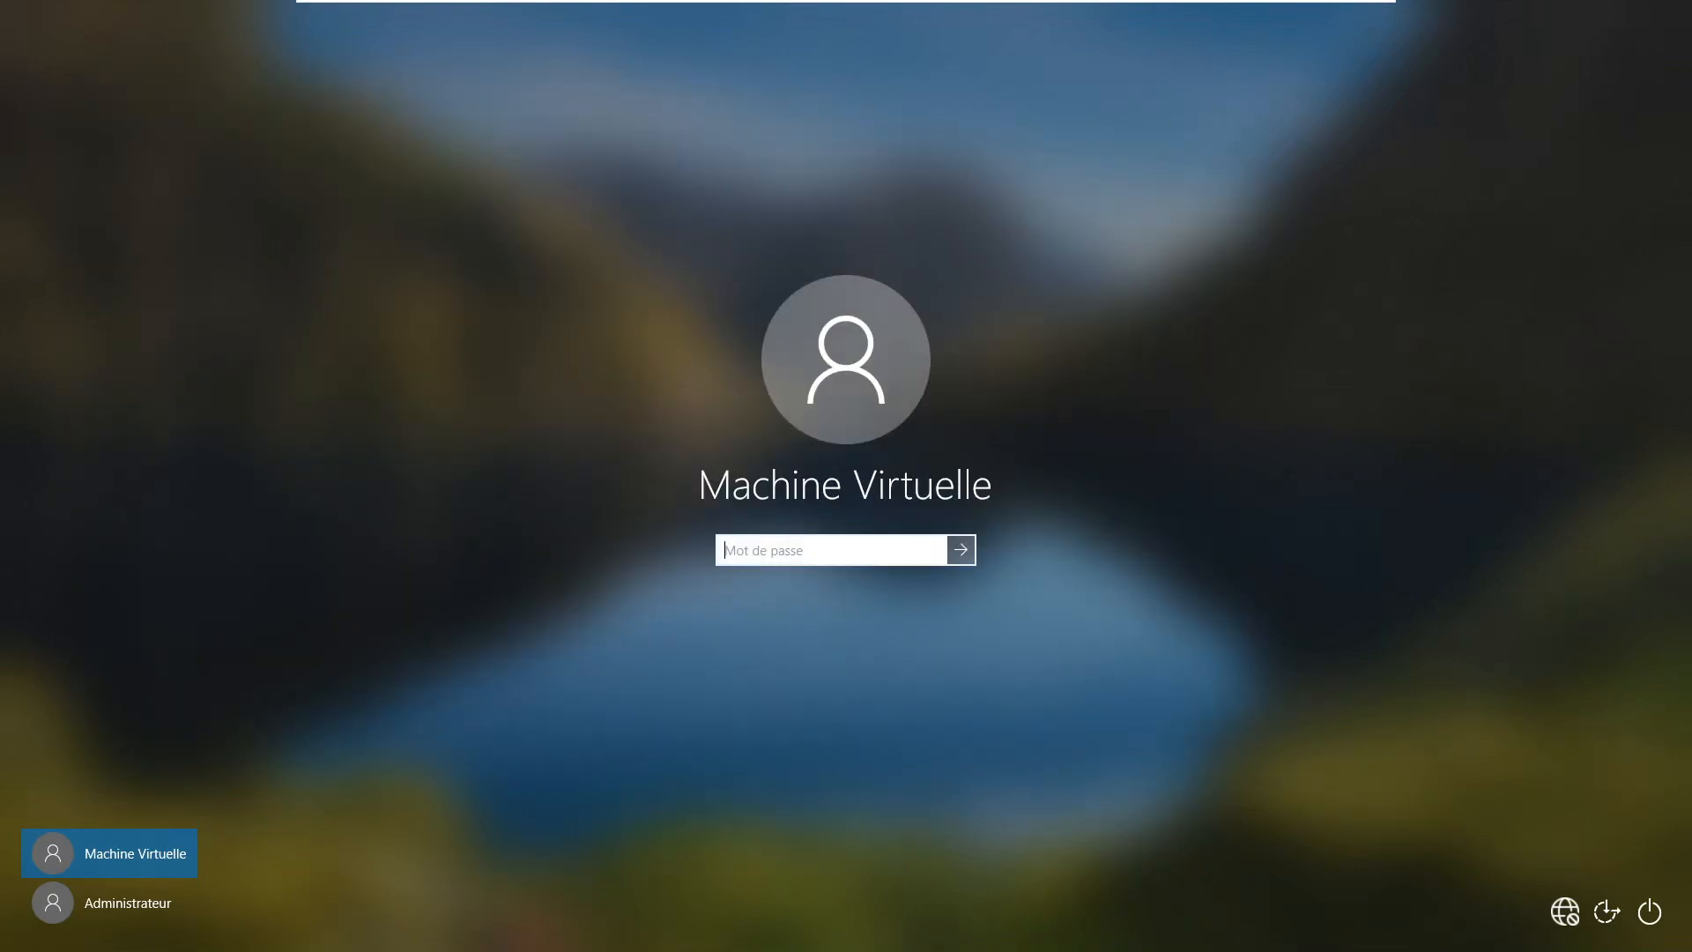
Sign in to Machine Virtuelle with the password, then sign out from the Start menu's user icon
{"action": "type", "text": "****"}
{"action": "key", "text": "Return"}
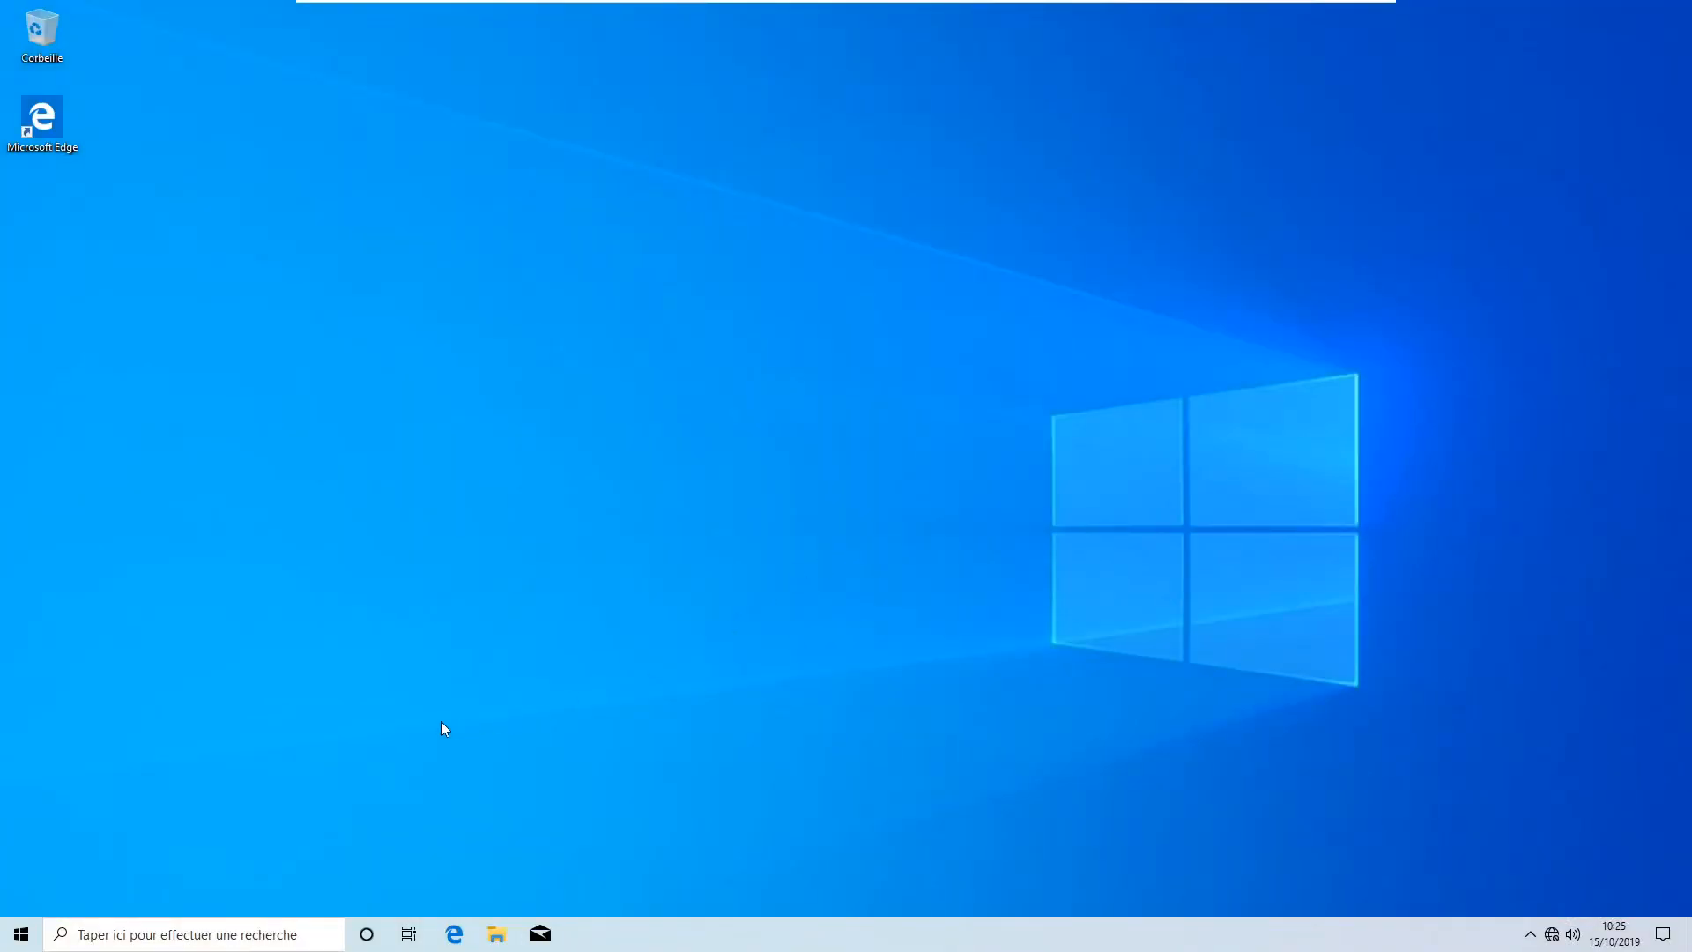
{"action": "left_click", "coordinate": [21, 934]}
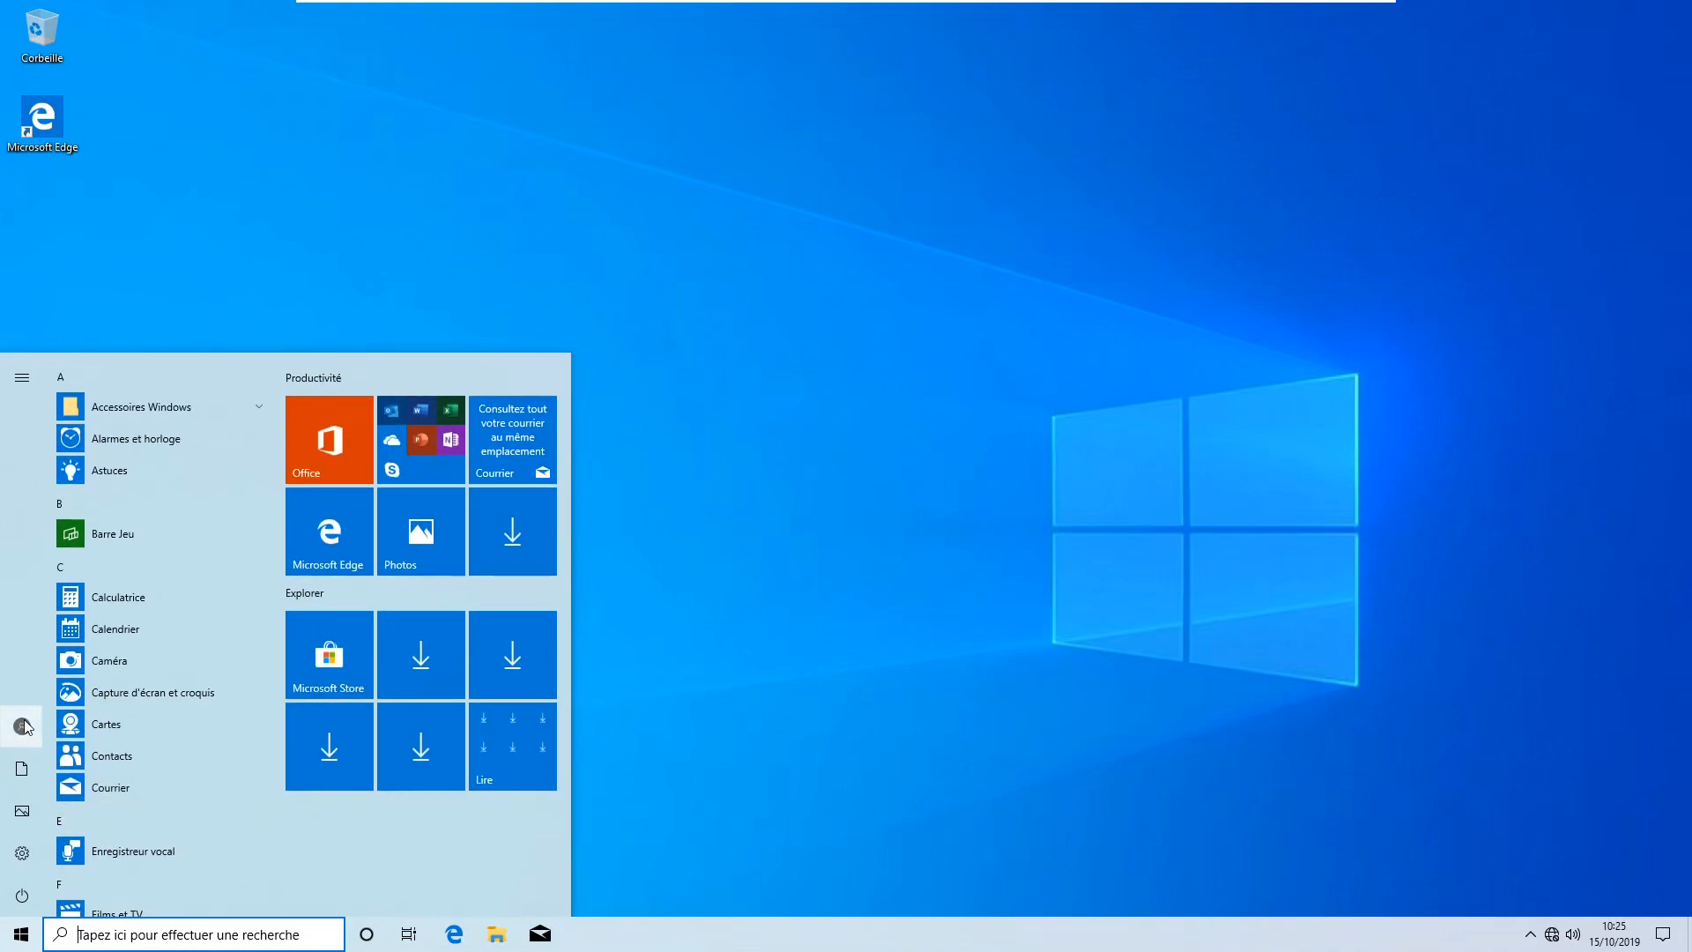
{"action": "left_click", "coordinate": [24, 724]}
{"action": "left_click", "coordinate": [74, 688]}
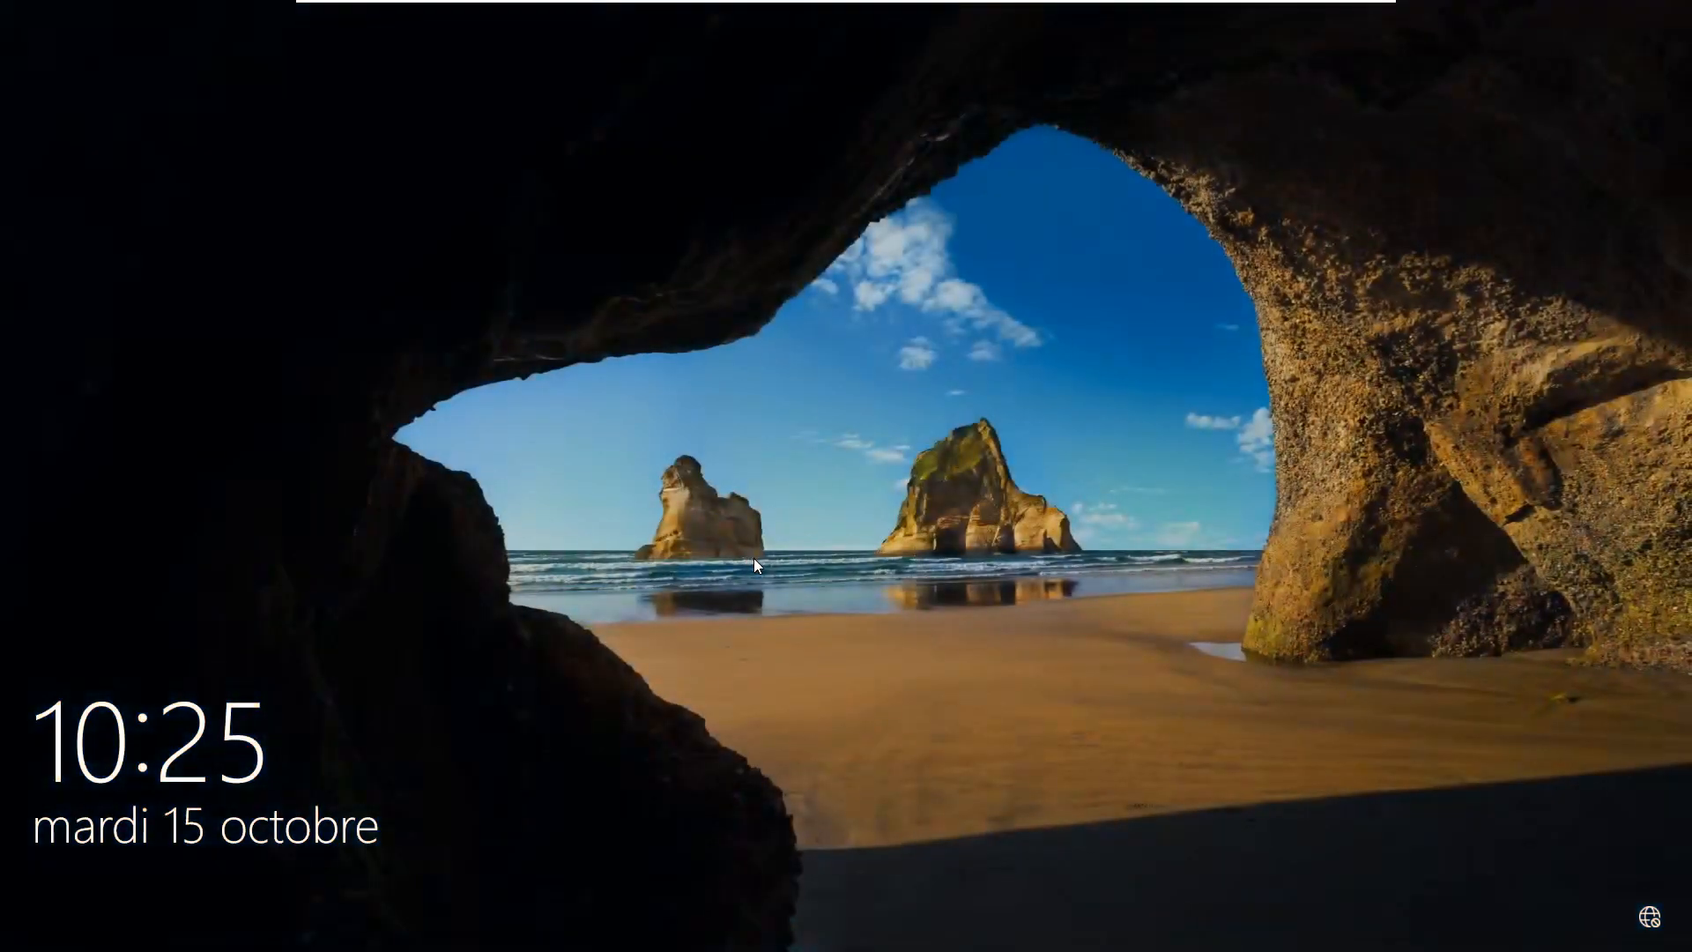
{"action": "left_click", "coordinate": [753, 558]}
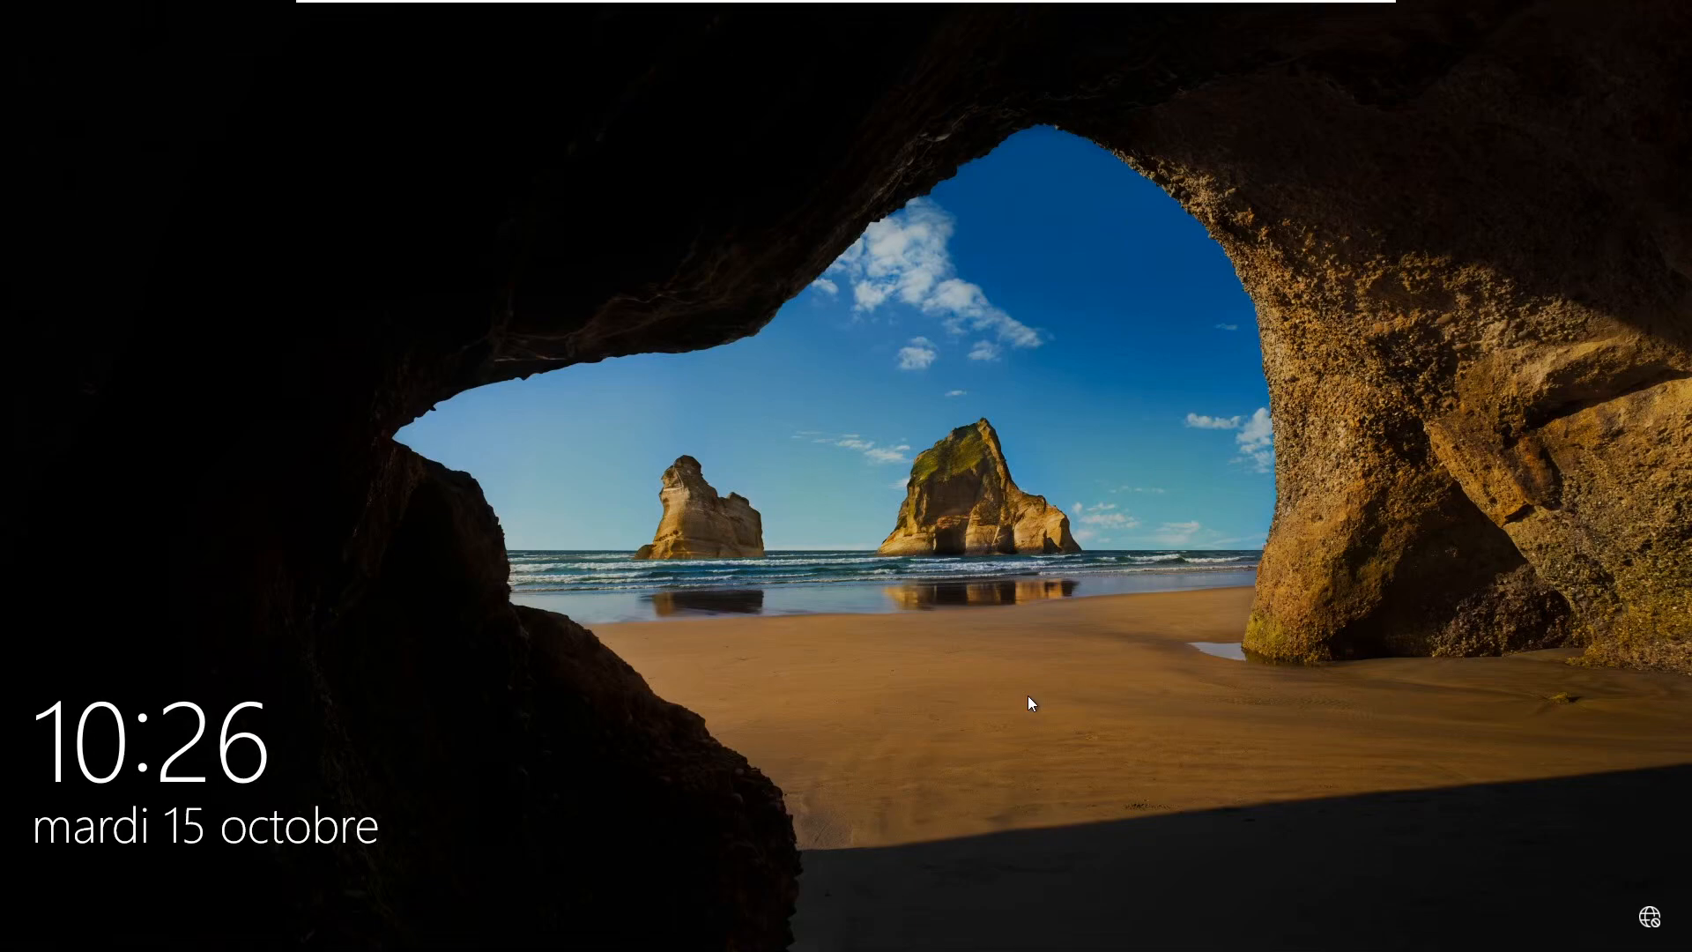
Dismiss the 10:26 lock screen to bring up the Machine Virtuelle password prompt
{"action": "left_click", "coordinate": [980, 675]}
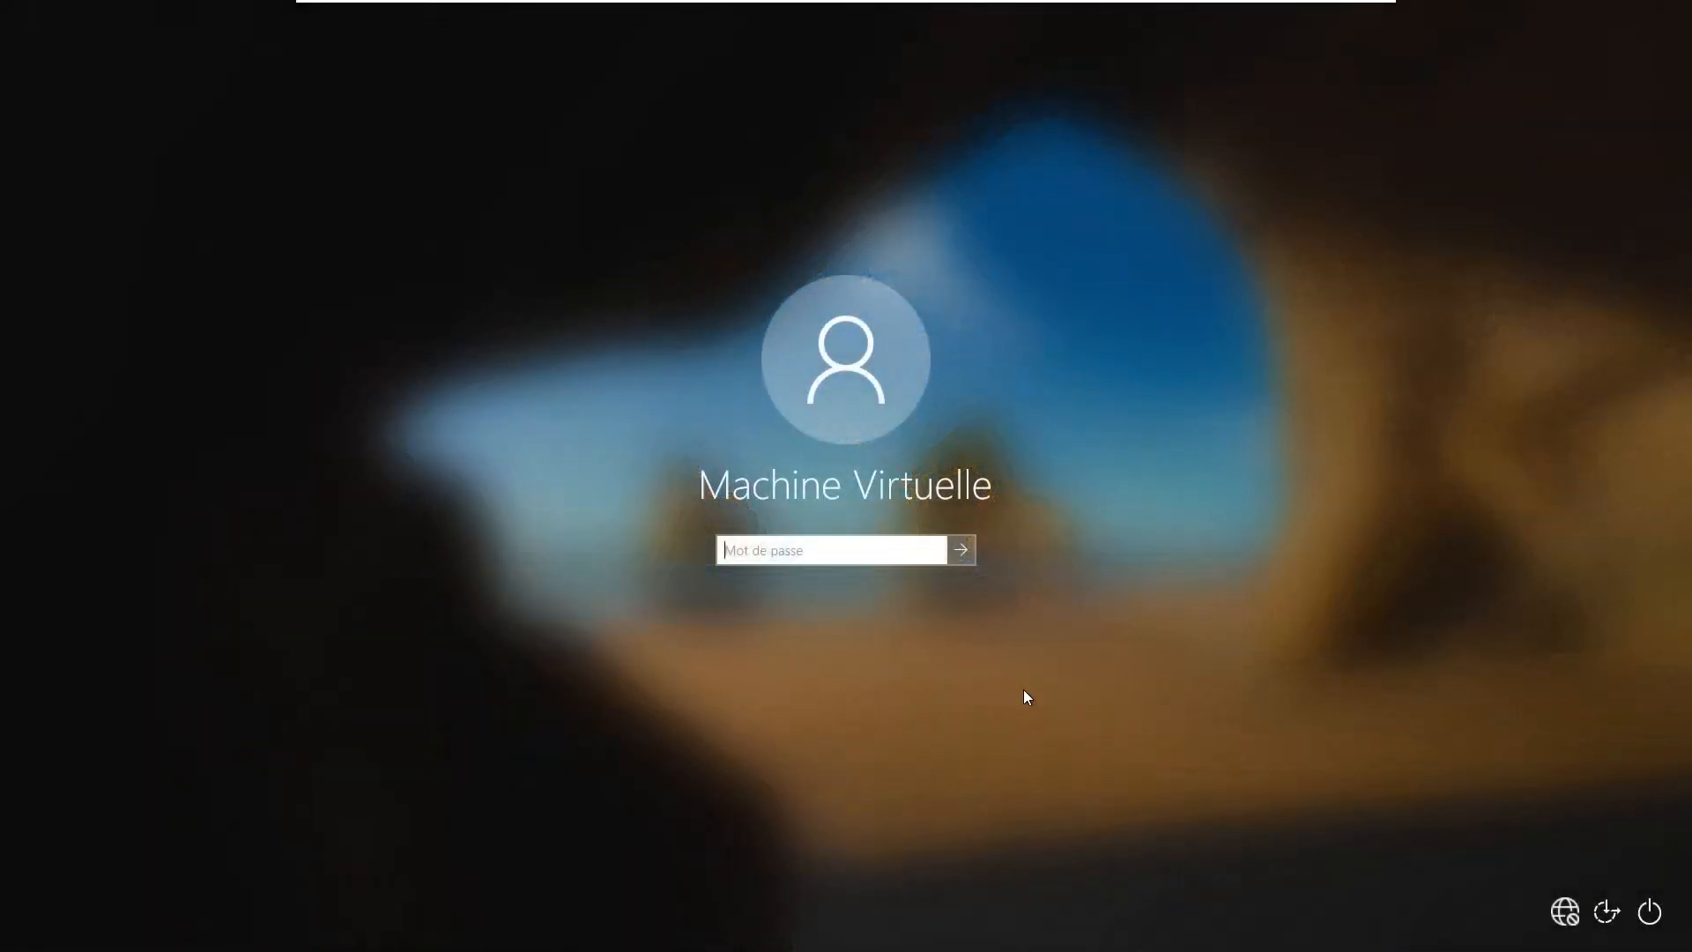